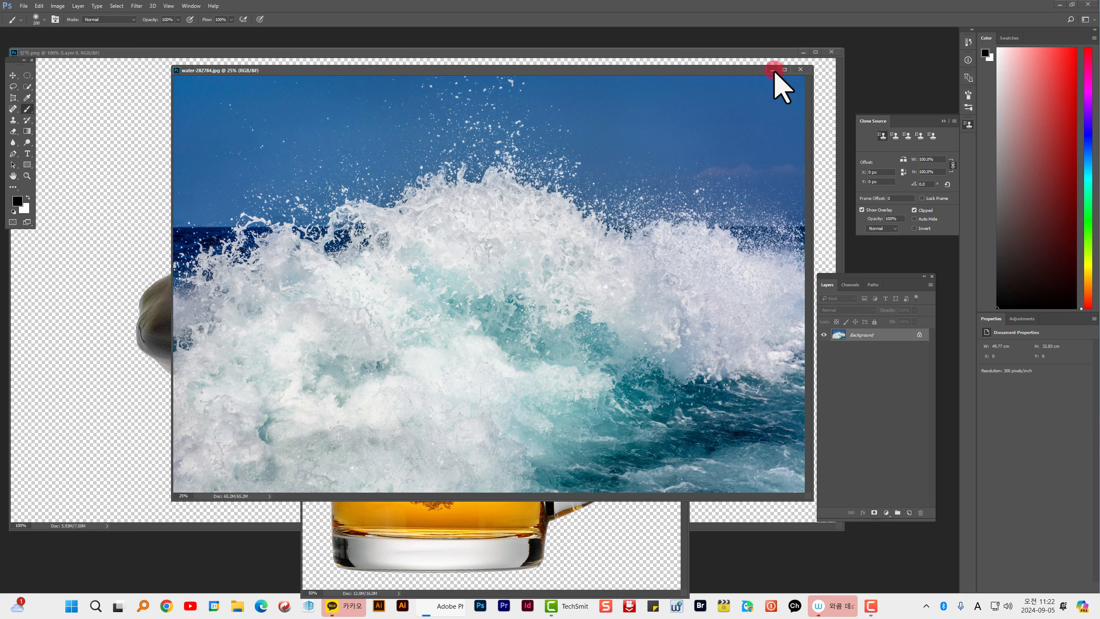
# - Minimize the water photo and move the beer mug and shark image windows apart so both can be worked with
pyautogui.click(773, 69)
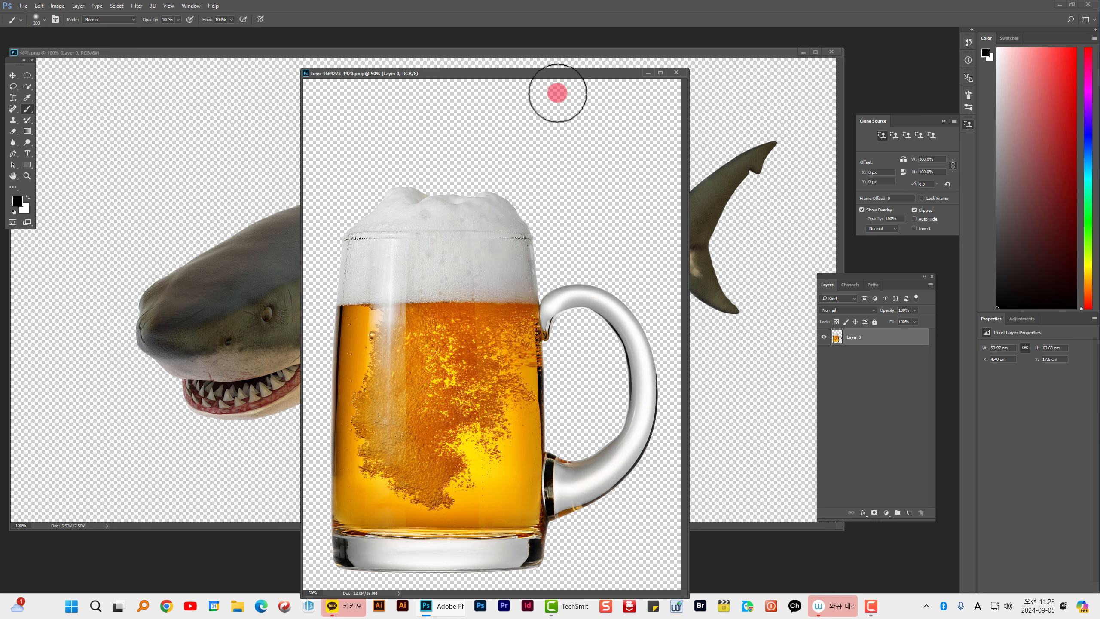
pyautogui.moveTo(518, 73); pyautogui.dragTo(484, 75)
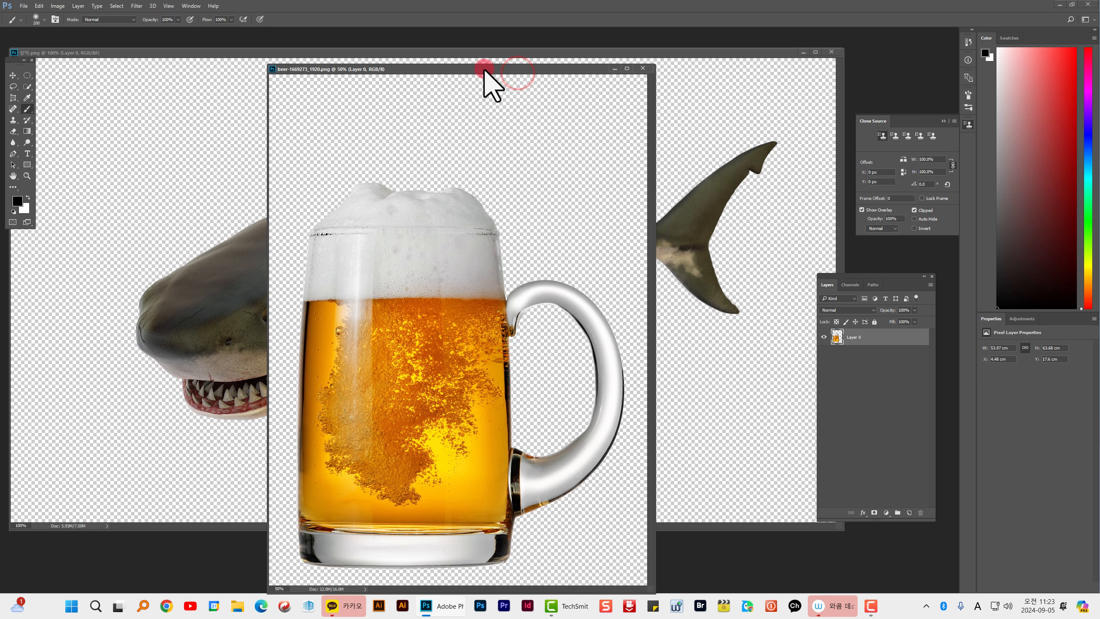
pyautogui.click(545, 52)
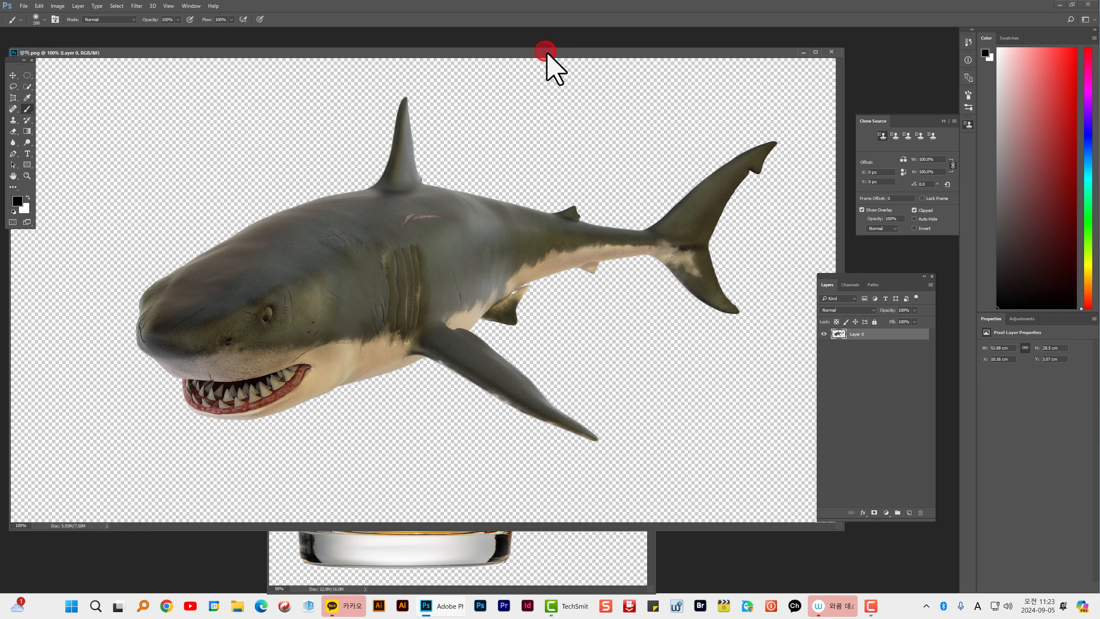
pyautogui.moveTo(547, 53); pyautogui.dragTo(623, 52)
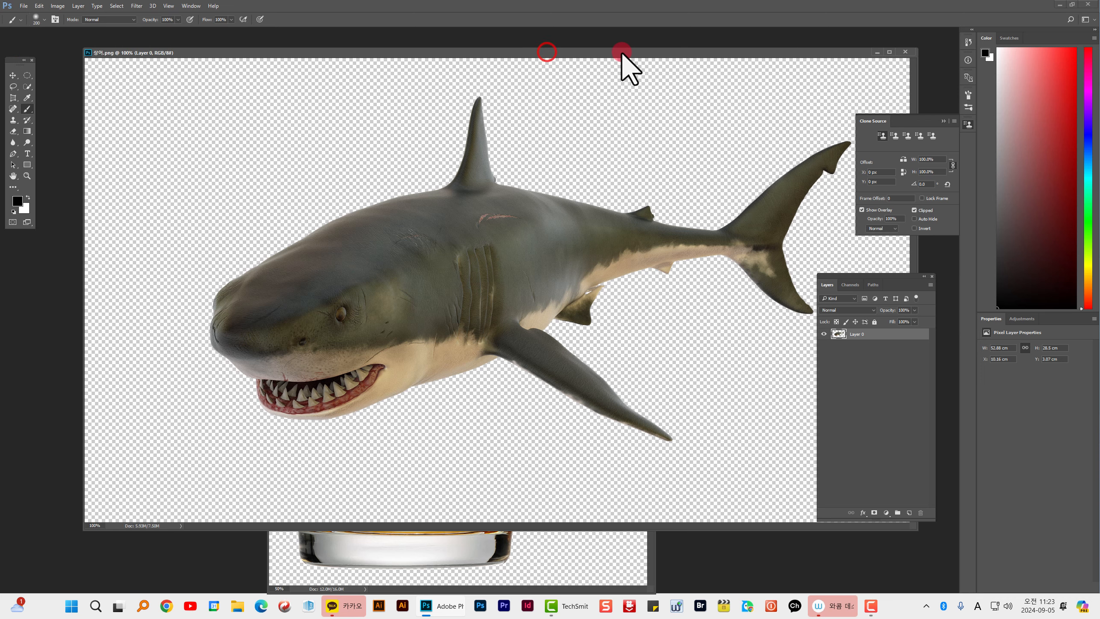
pyautogui.moveTo(473, 51); pyautogui.dragTo(641, 58)
# - Copy the shark into the beer mug document with the Move tool, placing it over the upper part of the glass
pyautogui.click(12, 75)
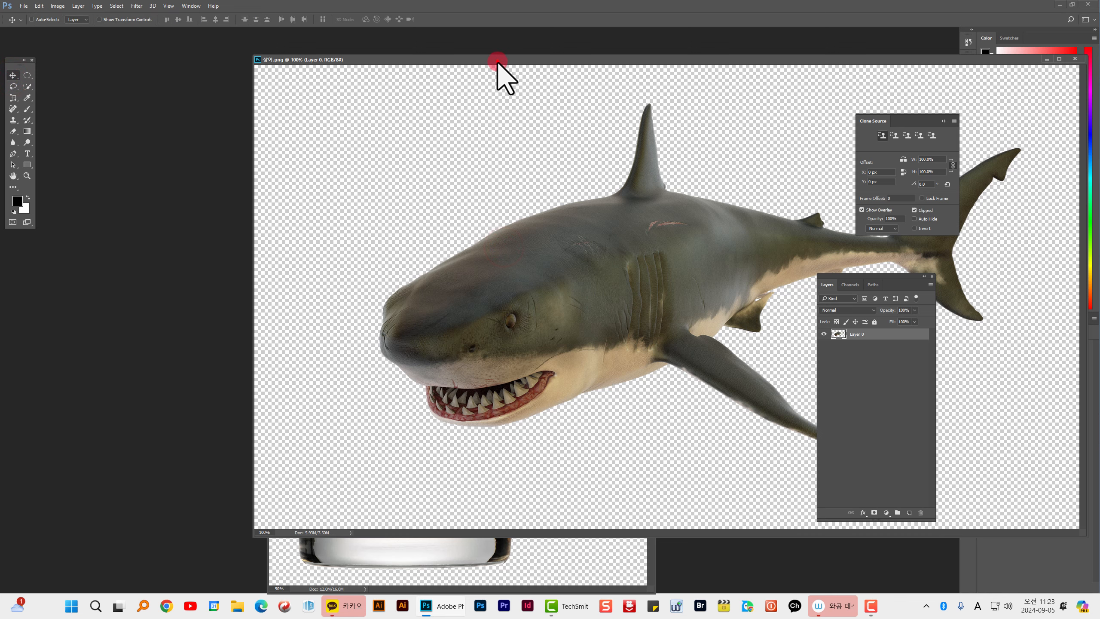
pyautogui.moveTo(497, 62); pyautogui.dragTo(523, 65)
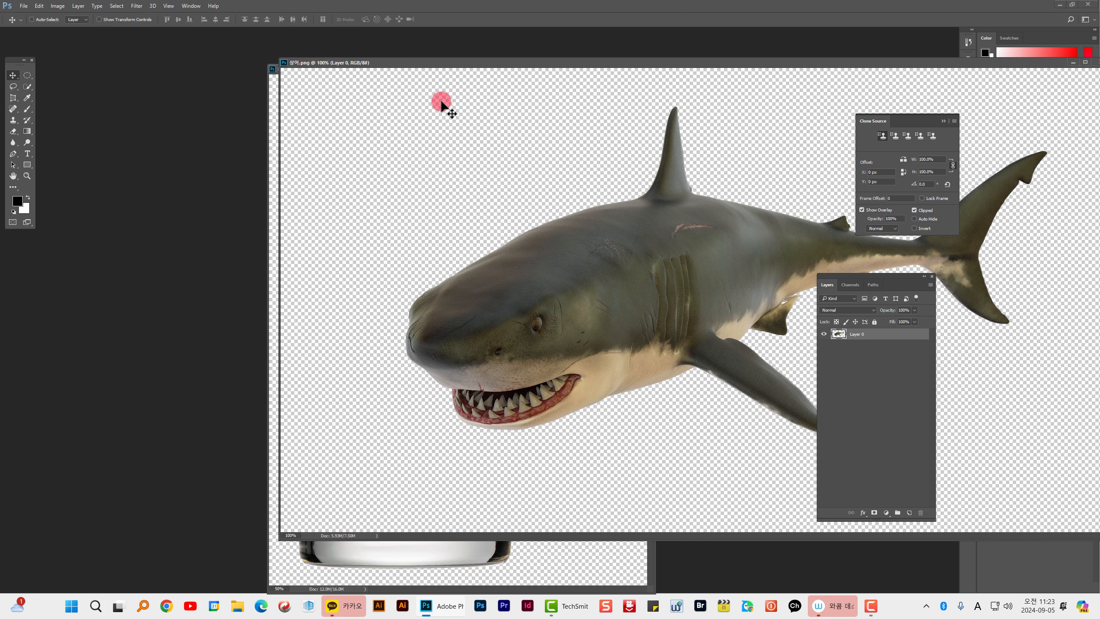
pyautogui.moveTo(464, 63); pyautogui.dragTo(598, 69)
pyautogui.moveTo(643, 289); pyautogui.dragTo(415, 265)
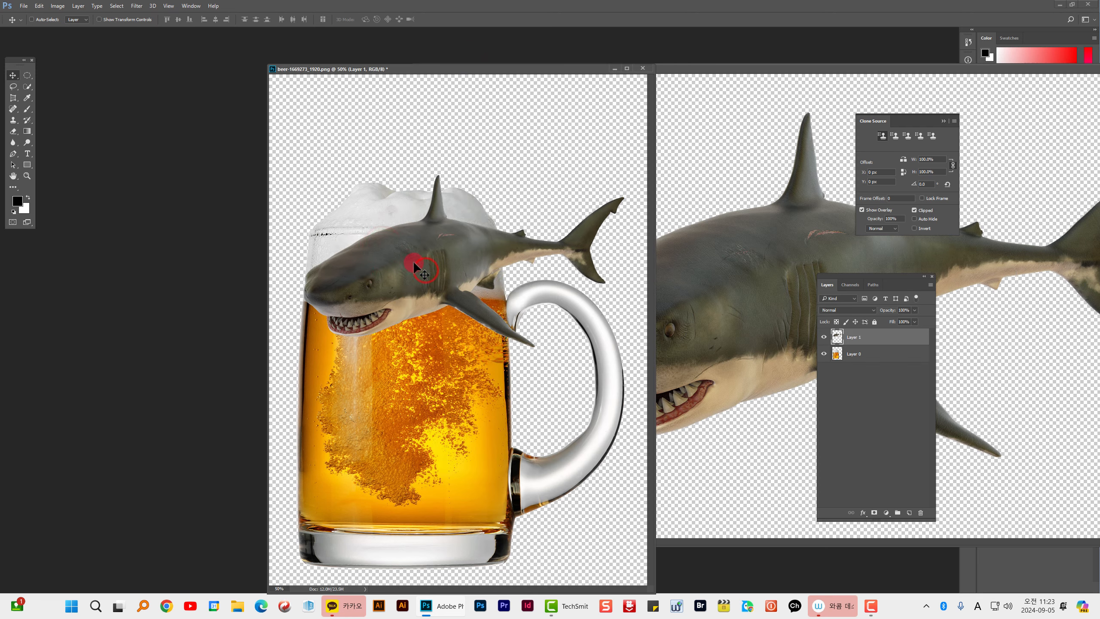
# - Free-transform the shark to about 92% size and about -67° rotation so it dives head-first into the mug, its tail above the foam
pyautogui.hotkey('ctrl', 't')
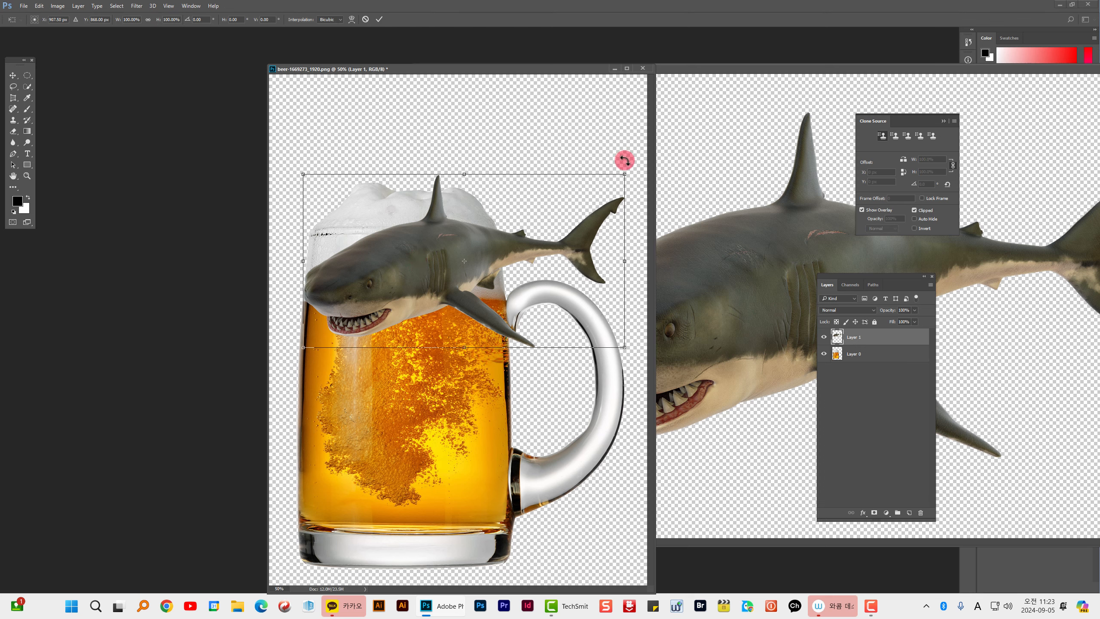
pyautogui.moveTo(636, 166); pyautogui.dragTo(430, 110)
pyautogui.moveTo(457, 272); pyautogui.dragTo(406, 321)
pyautogui.moveTo(525, 137); pyautogui.dragTo(516, 159)
pyautogui.moveTo(397, 315); pyautogui.dragTo(402, 315)
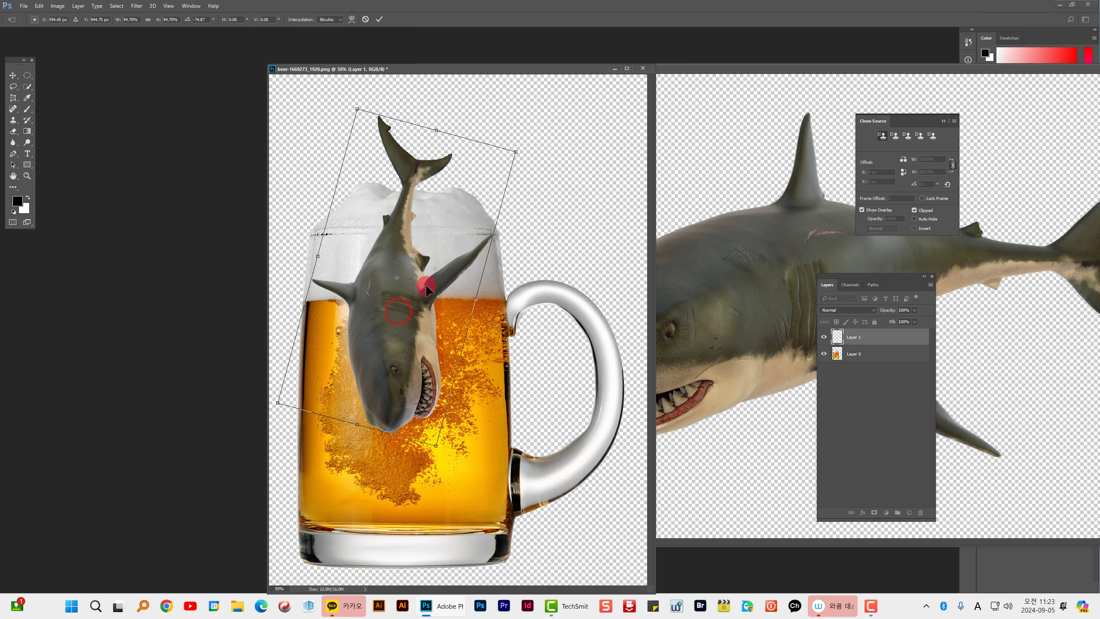
pyautogui.moveTo(542, 139); pyautogui.dragTo(560, 157)
pyautogui.moveTo(402, 271); pyautogui.dragTo(402, 277)
pyautogui.moveTo(528, 174); pyautogui.dragTo(529, 175)
pyautogui.moveTo(405, 278); pyautogui.dragTo(407, 278)
pyautogui.moveTo(532, 174); pyautogui.dragTo(529, 174)
pyautogui.click(380, 20)
pyautogui.click(376, 20)
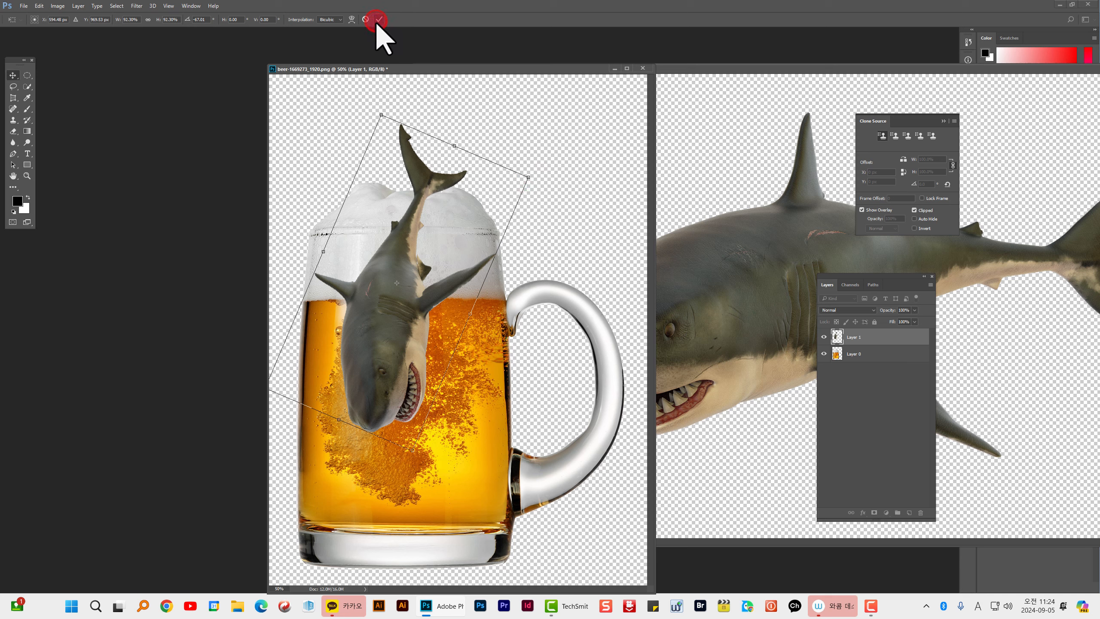
# - Minimize the shark document and arrange the workspace so the mug image and its layer list sit close together
pyautogui.moveTo(1007, 66); pyautogui.dragTo(615, 111)
pyautogui.click(785, 108)
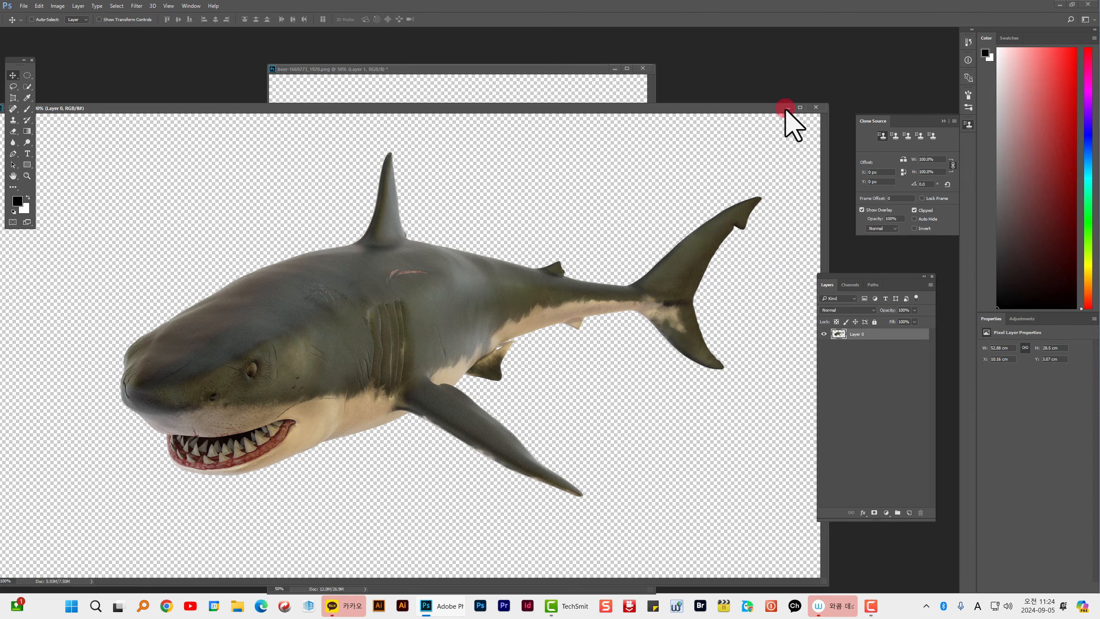
pyautogui.moveTo(500, 67); pyautogui.dragTo(496, 68)
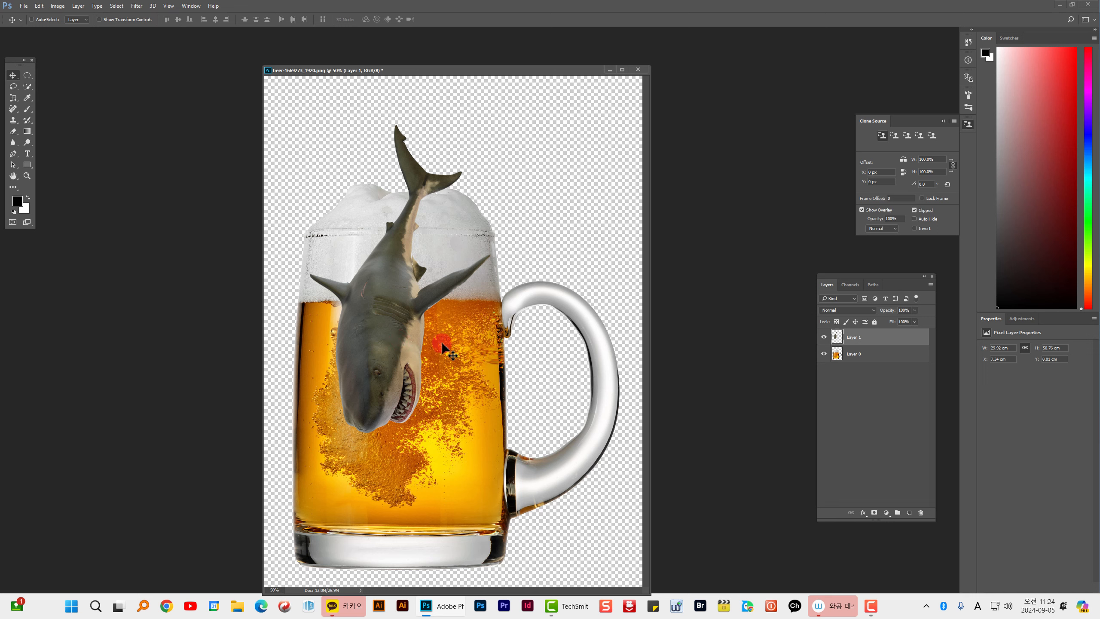
pyautogui.moveTo(850, 278); pyautogui.dragTo(811, 272)
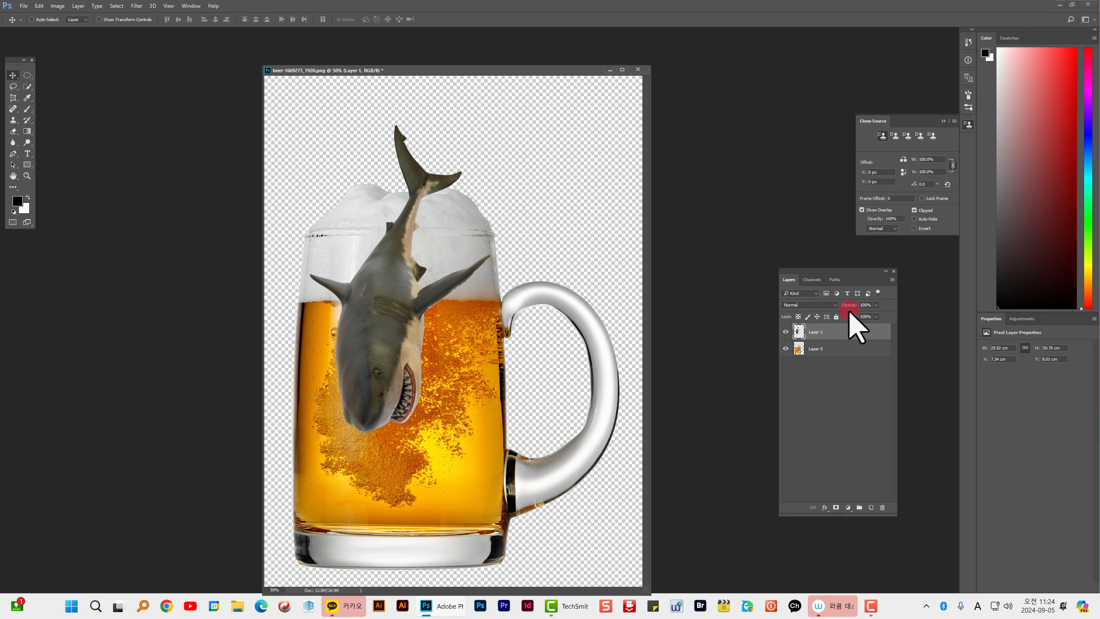
# - Preview the shark layer's blend modes one after another from Darken through Hard Light
pyautogui.click(833, 305)
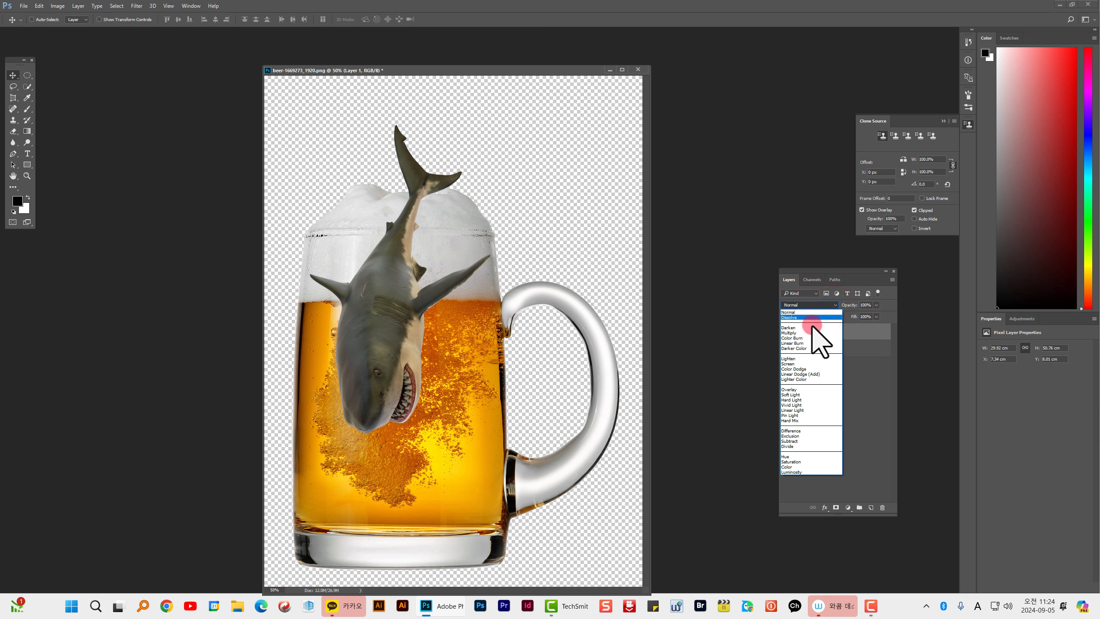
pyautogui.click(810, 325)
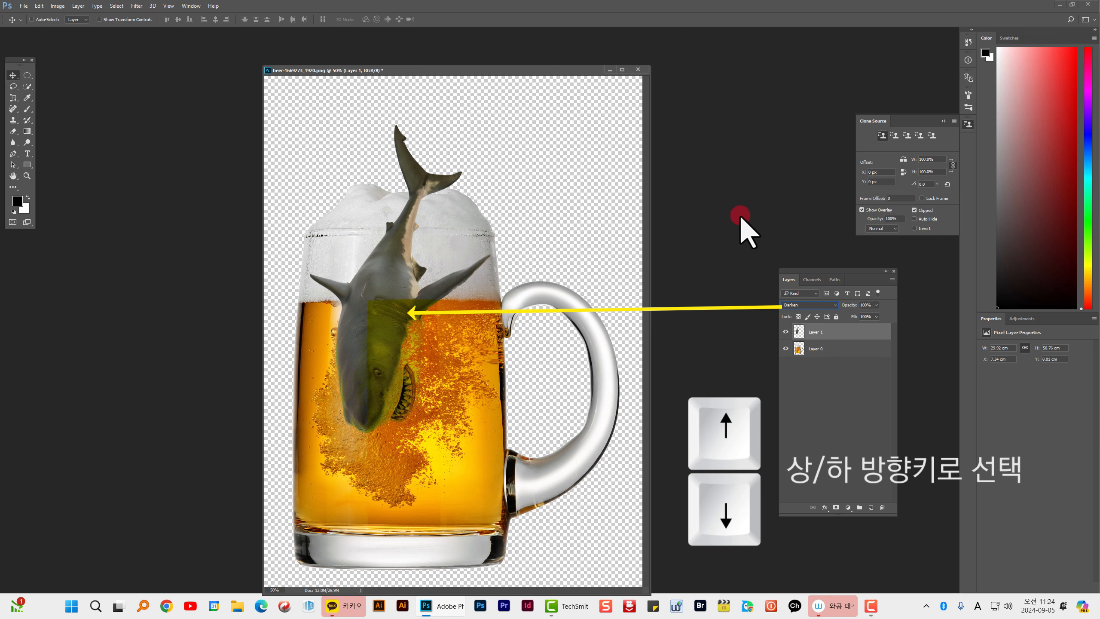
pyautogui.press('Down')
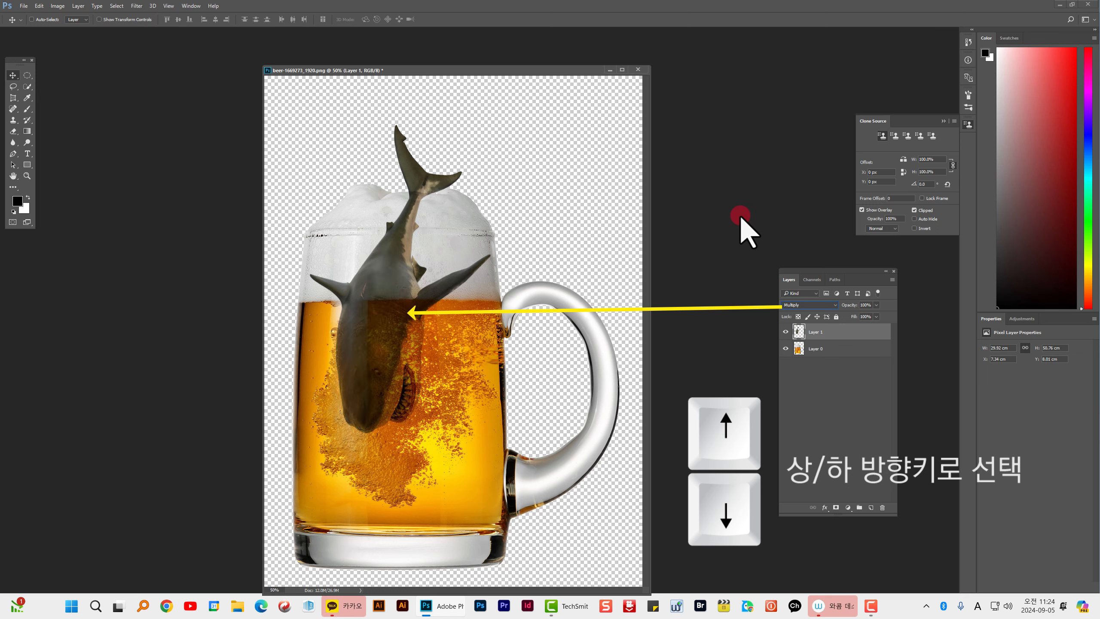
pyautogui.press('Down')
pyautogui.press('Down')
pyautogui.press('Down')
pyautogui.press('Down')
pyautogui.press('Down')
pyautogui.press('Down')
pyautogui.press('Down')
pyautogui.press('Down')
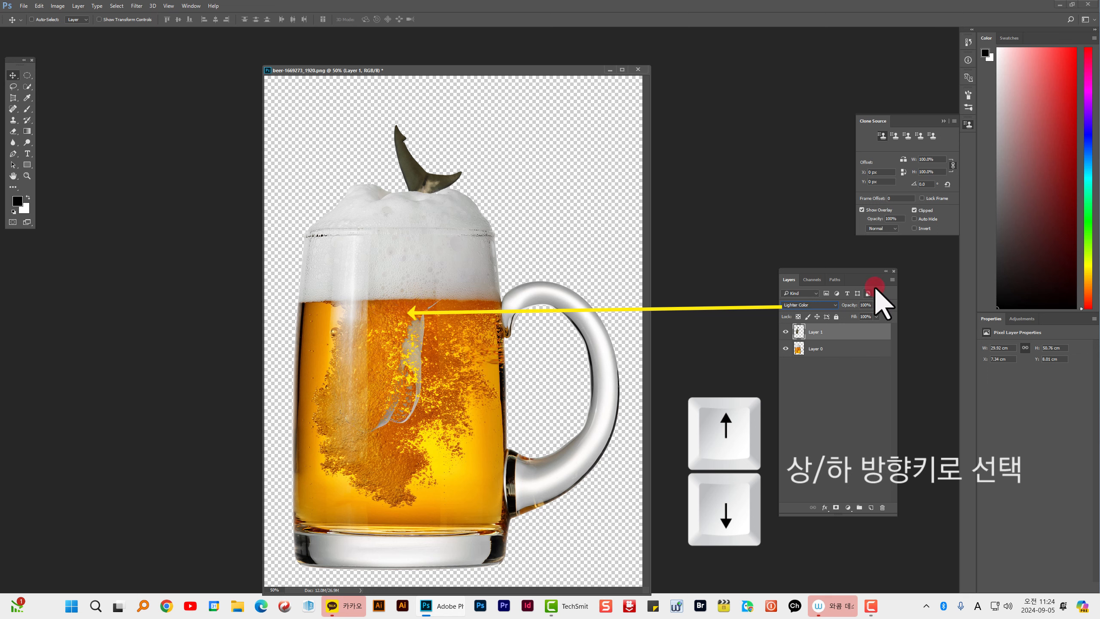
pyautogui.press('Down')
pyautogui.press('Down')
pyautogui.press('Down')
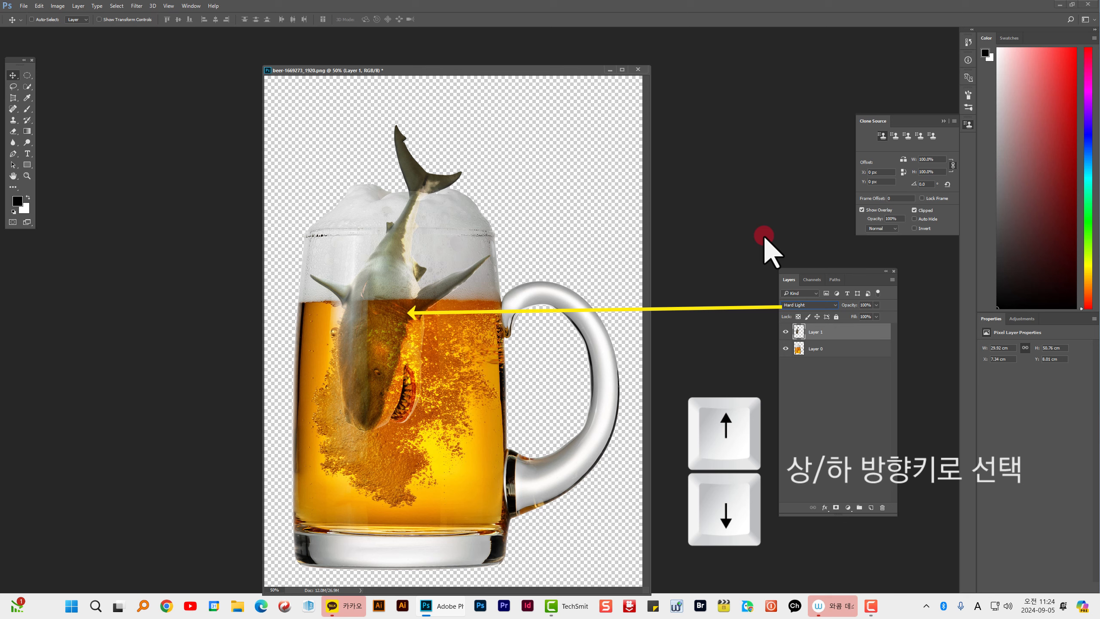
# - Set the shark layer's blend mode to Multiply
pyautogui.press('Up')
pyautogui.press('Up')
pyautogui.press('Up')
pyautogui.press('Up')
pyautogui.press('Up')
pyautogui.press('Up')
pyautogui.press('Up')
pyautogui.press('Up')
pyautogui.press('Up')
pyautogui.press('Up')
pyautogui.press('Up')
pyautogui.press('Up')
pyautogui.press('Up')
pyautogui.press('Up')
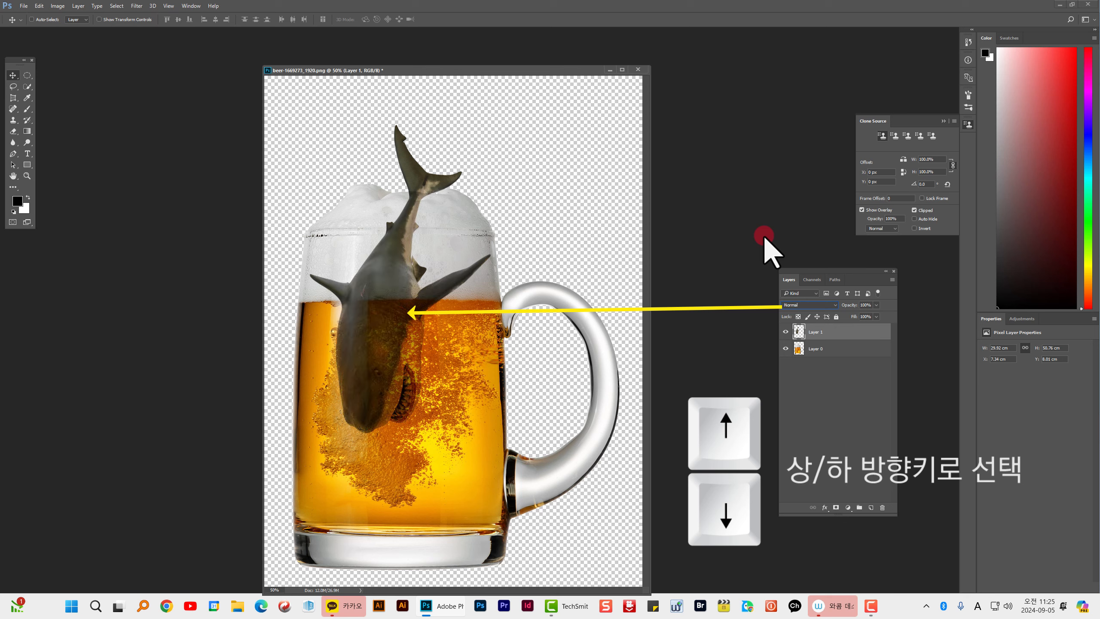
pyautogui.press('Down')
pyautogui.press('Down')
pyautogui.press('Down')
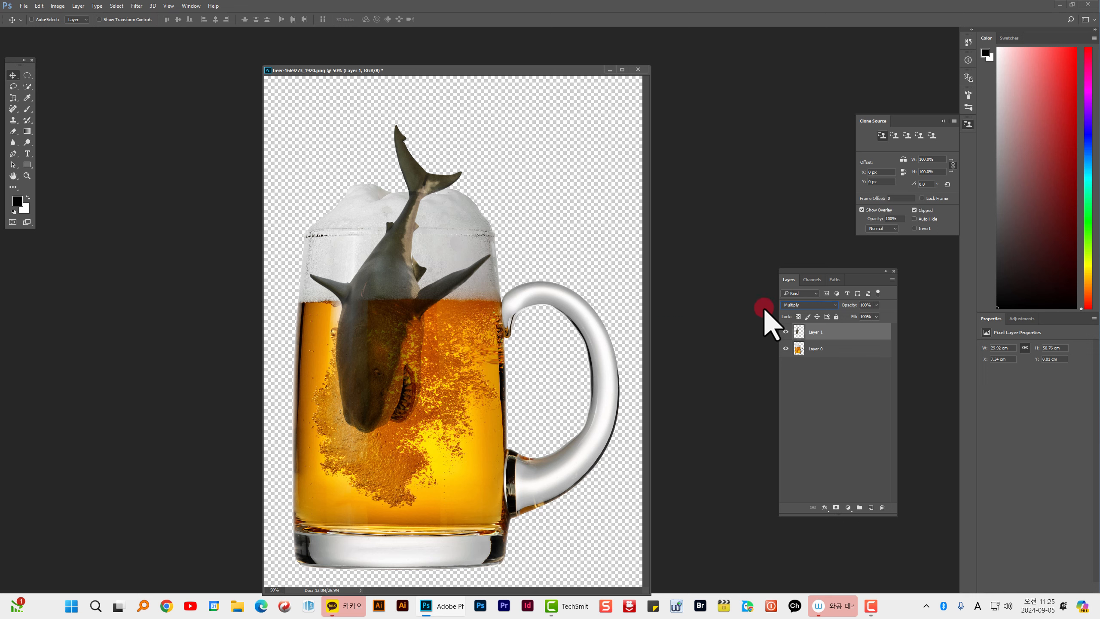
# - Compare the shark layer's blend modes once more starting from Darken, and return the layer to Multiply
pyautogui.click(827, 306)
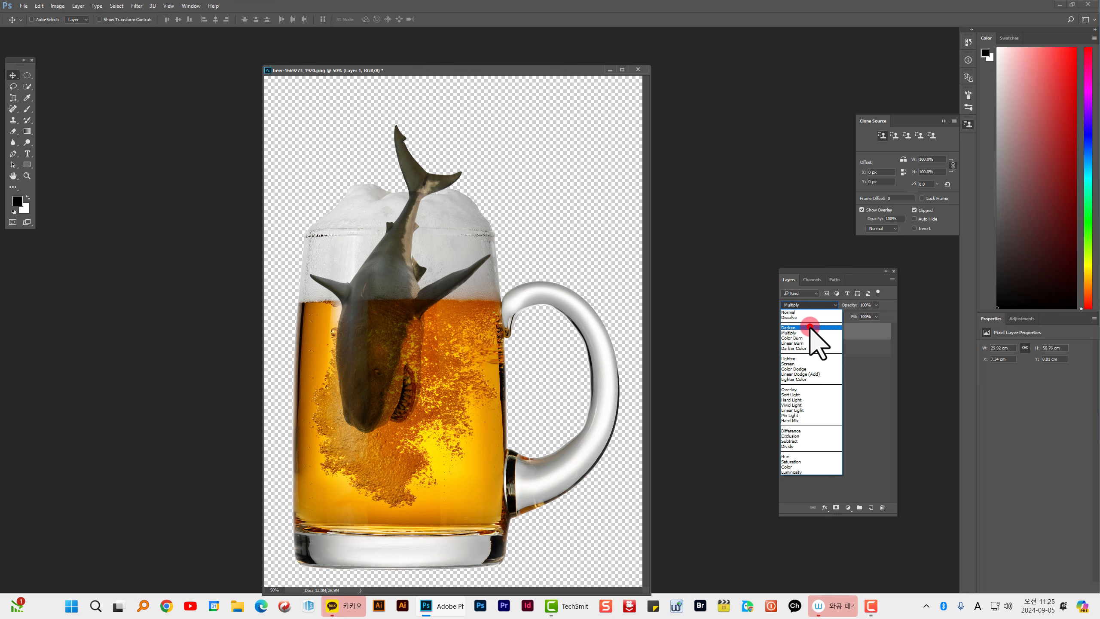
pyautogui.click(809, 328)
pyautogui.press('Down')
pyautogui.press('Down')
pyautogui.press('Down')
pyautogui.press('Down')
pyautogui.press('Down')
pyautogui.press('Down')
pyautogui.press('Down')
pyautogui.press('Down')
pyautogui.press('Down')
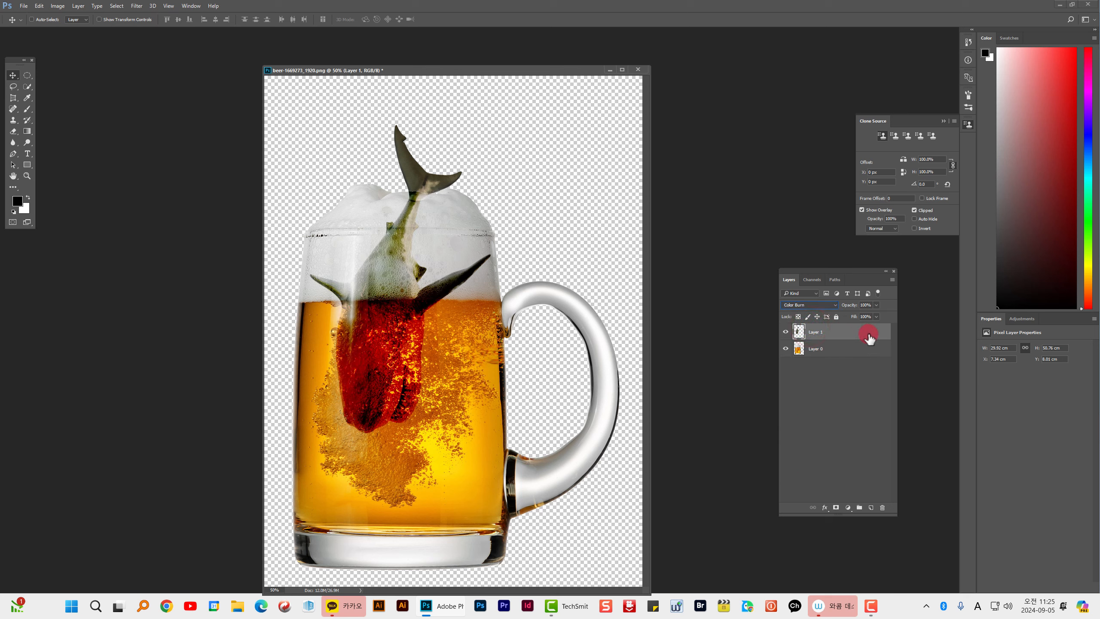
pyautogui.press('Up')
pyautogui.press('Up')
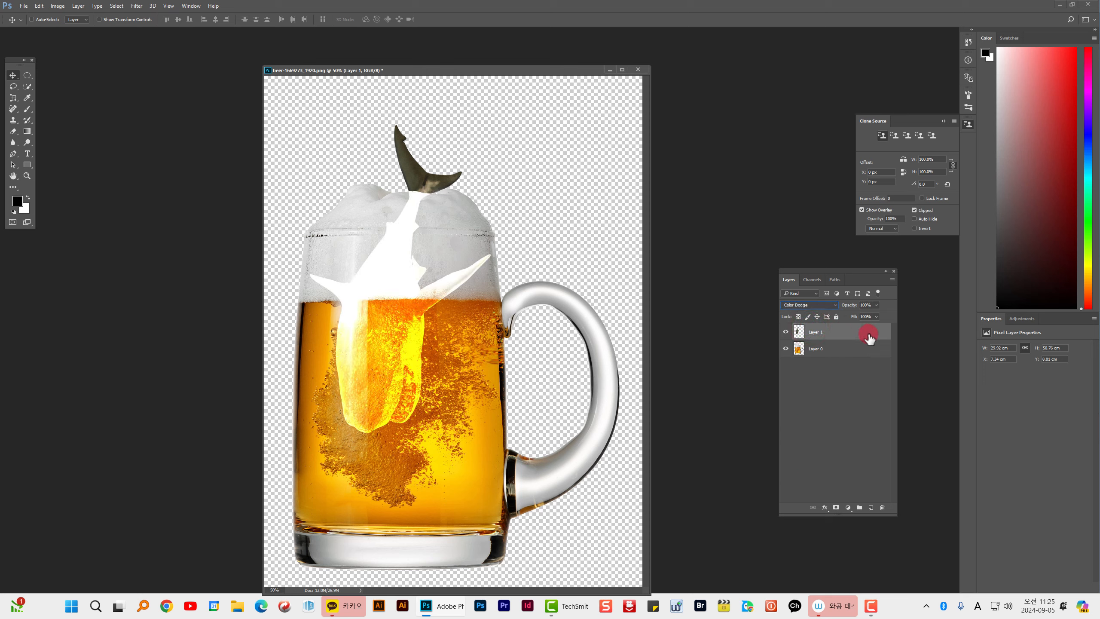
pyautogui.press('Up')
pyautogui.press('Up')
pyautogui.press('Up')
pyautogui.press('Up')
pyautogui.press('Up')
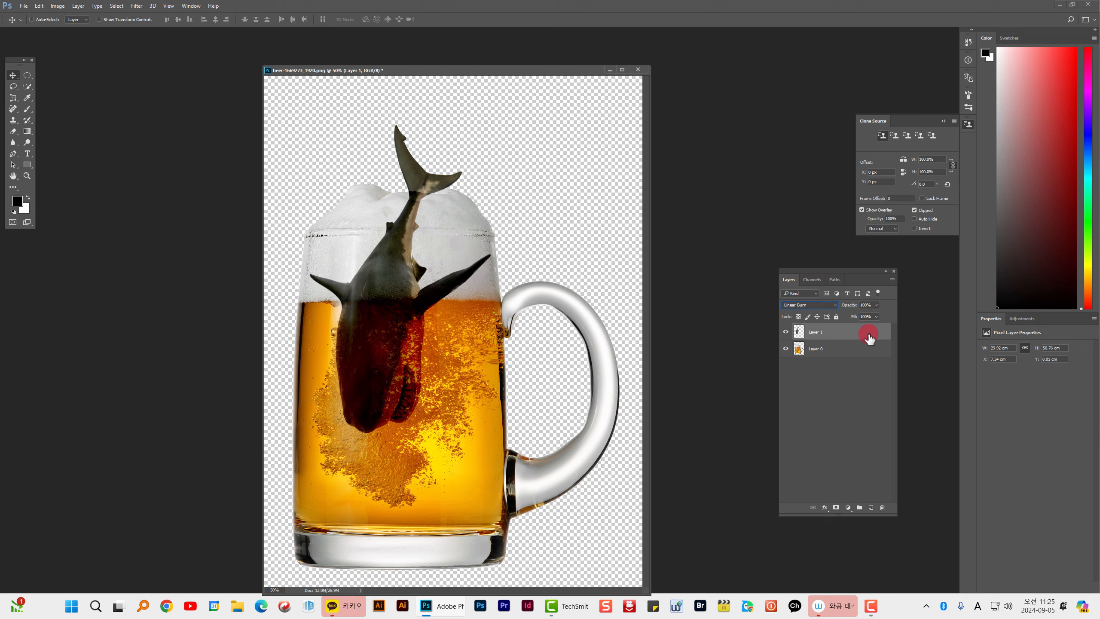
pyautogui.press('Up')
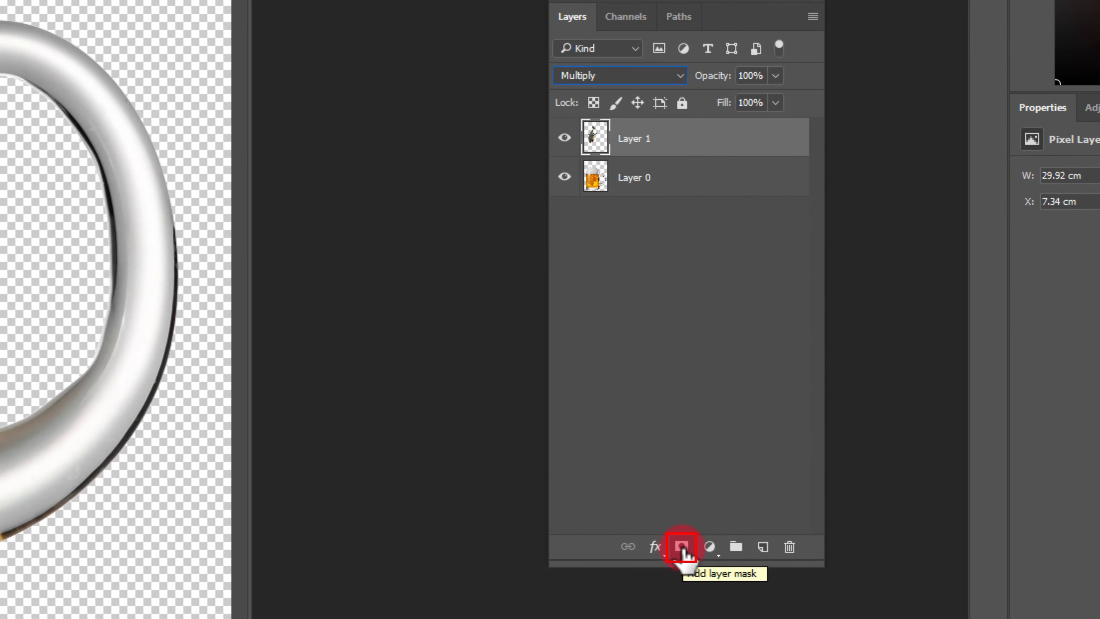
# - Add a layer mask to the shark layer and set the Pen tool to Path mode
pyautogui.click(682, 548)
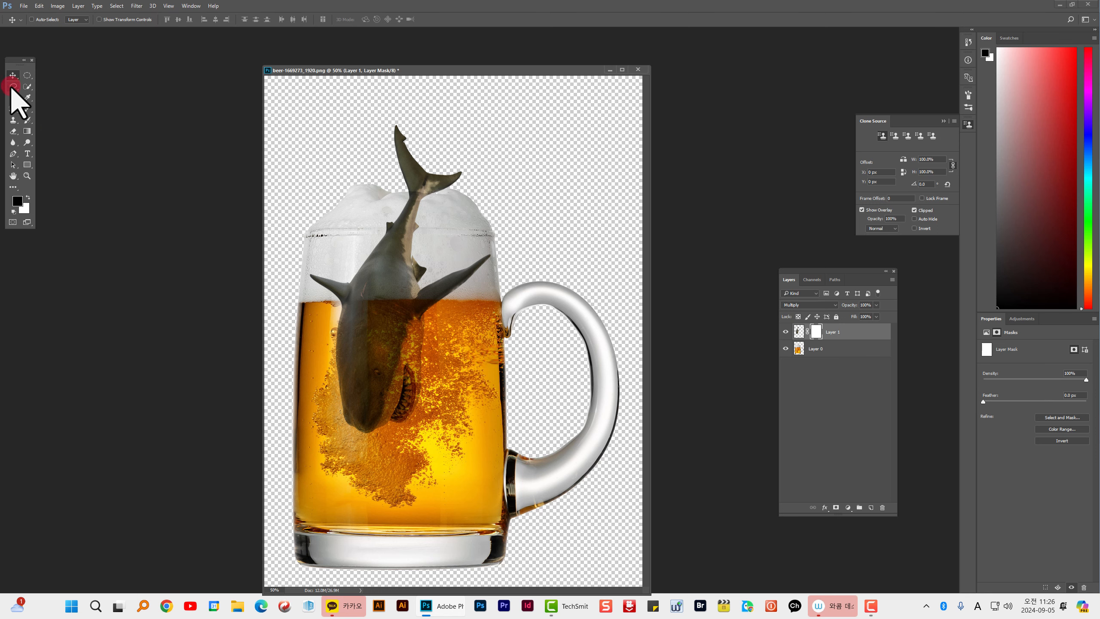
pyautogui.click(13, 154)
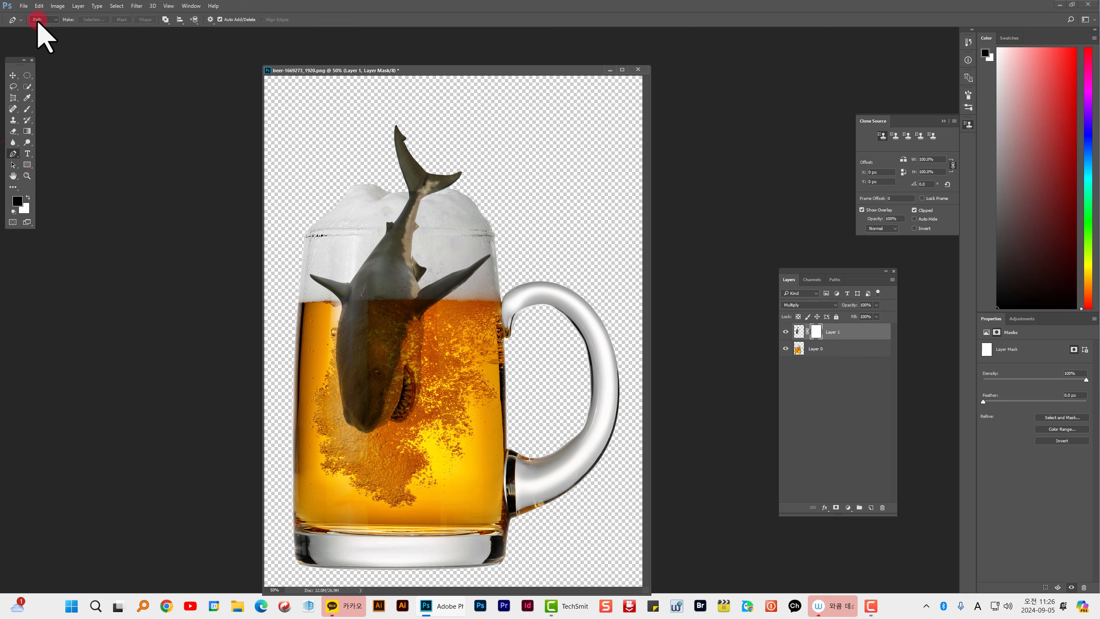
pyautogui.click(55, 19)
pyautogui.click(41, 34)
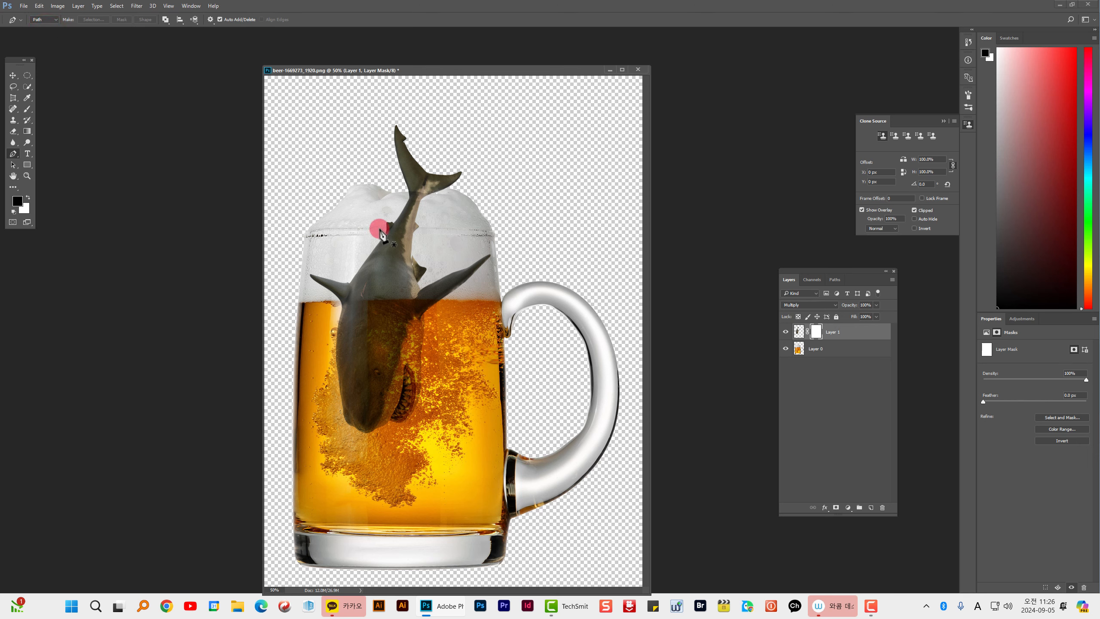
# - Start a Pen path along the line between beer and foam, continuing around the fin nearest the handle and up toward the tail
pyautogui.click(327, 299)
pyautogui.click(360, 300)
pyautogui.click(384, 299)
pyautogui.click(411, 300)
pyautogui.click(454, 299)
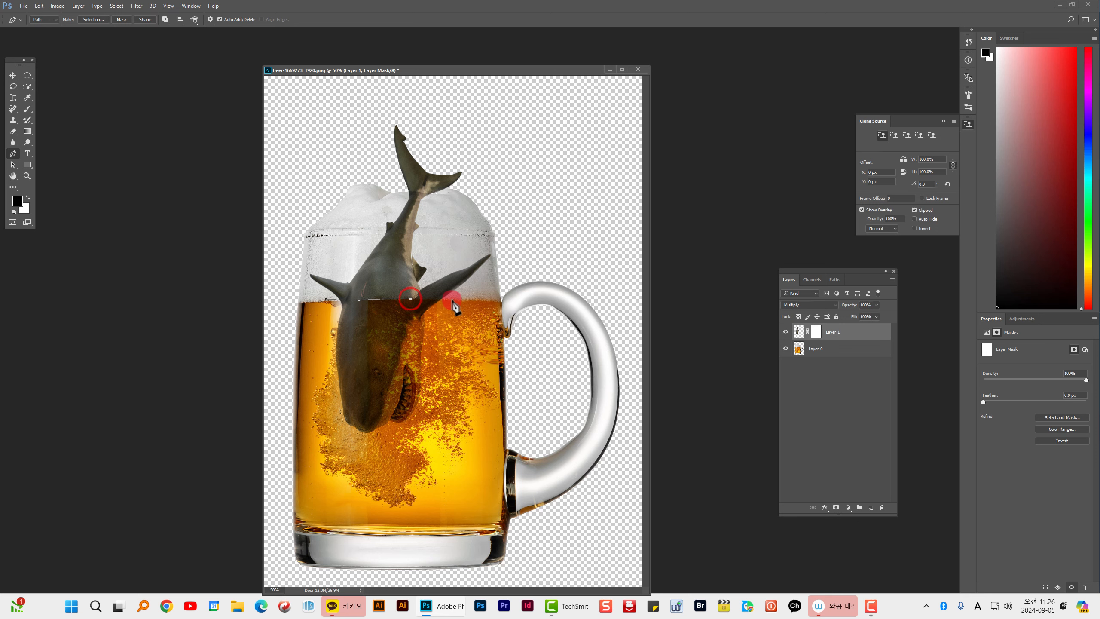
pyautogui.click(482, 285)
pyautogui.click(491, 266)
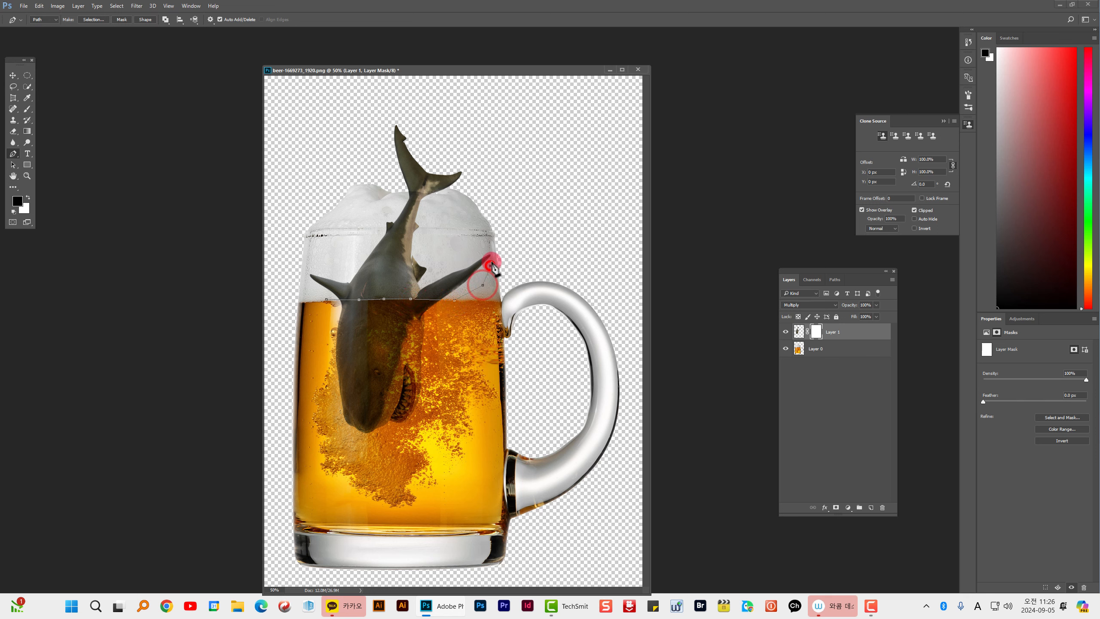
pyautogui.click(495, 256)
pyautogui.click(486, 240)
pyautogui.click(450, 211)
pyautogui.click(450, 195)
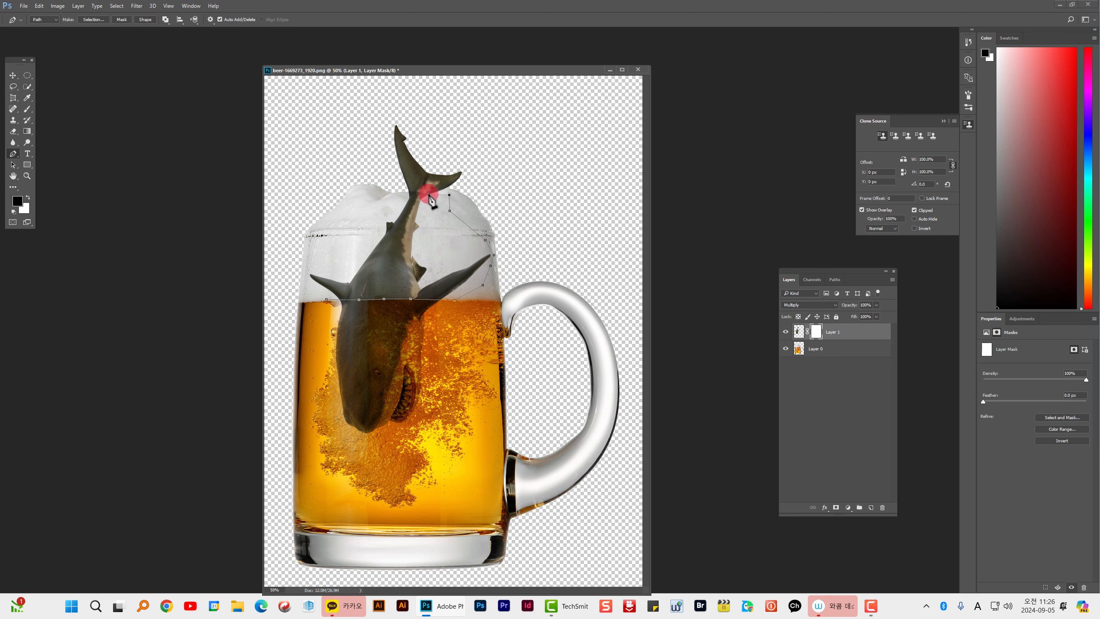
# - Continue the path across the tail base at the foam's top edge, down around the opposite fin, and close it at its starting point
pyautogui.click(429, 194)
pyautogui.click(424, 194)
pyautogui.click(415, 192)
pyautogui.click(409, 193)
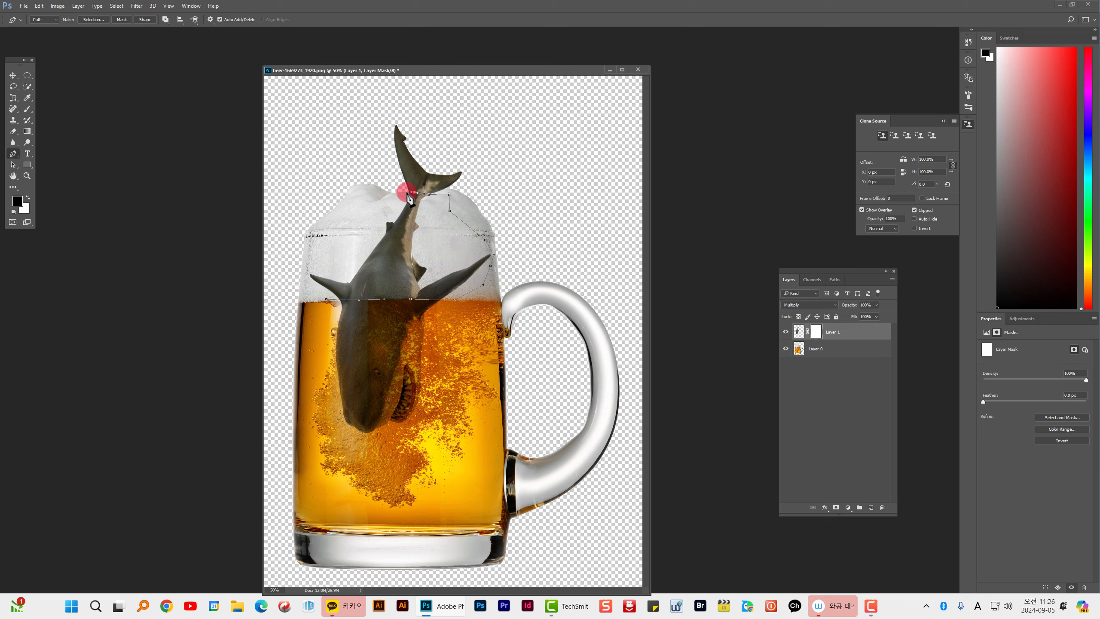
pyautogui.click(401, 195)
pyautogui.click(350, 214)
pyautogui.click(333, 238)
pyautogui.click(315, 257)
pyautogui.click(303, 270)
pyautogui.click(310, 289)
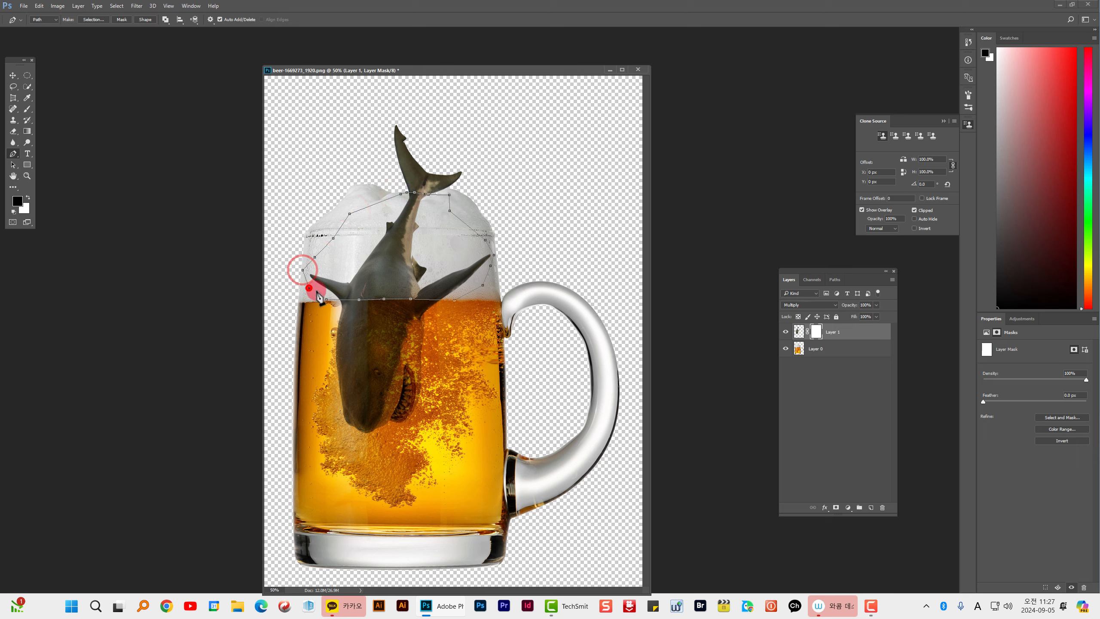
pyautogui.click(327, 300)
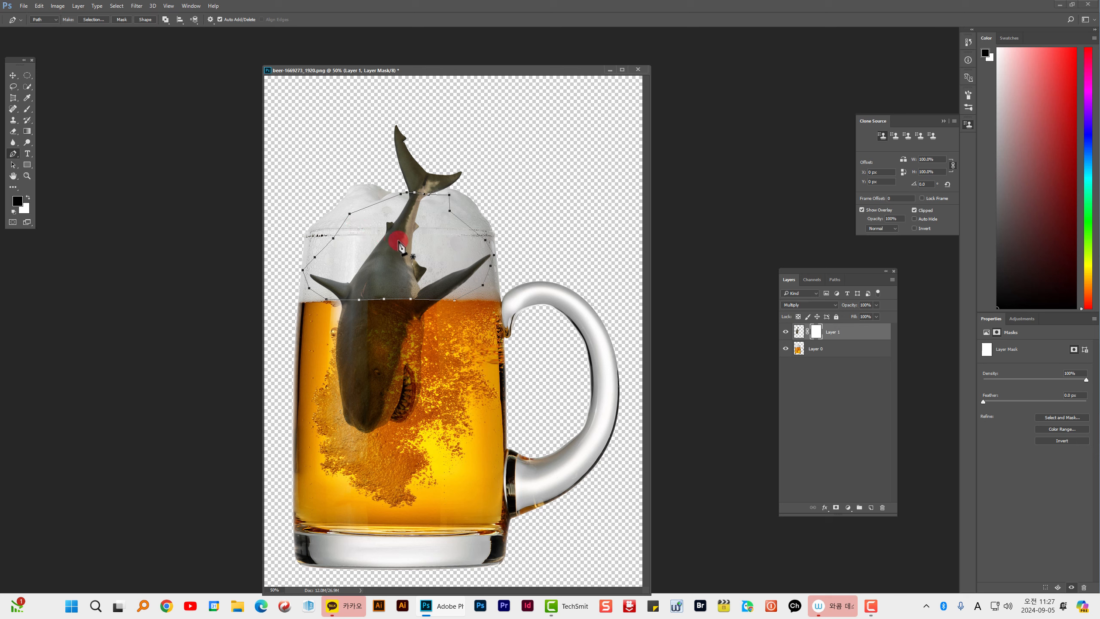
# - Convert the closed path around the foam area into a new anti-aliased selection with a feather radius of 0 pixels
pyautogui.rightClick(372, 239)
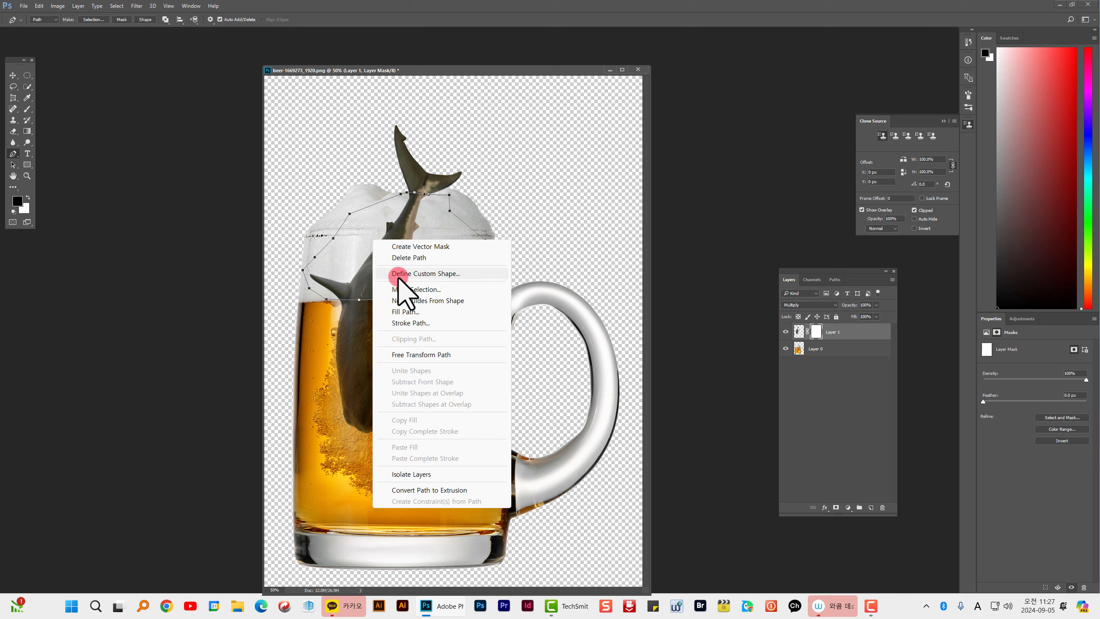
pyautogui.click(427, 289)
pyautogui.click(542, 192)
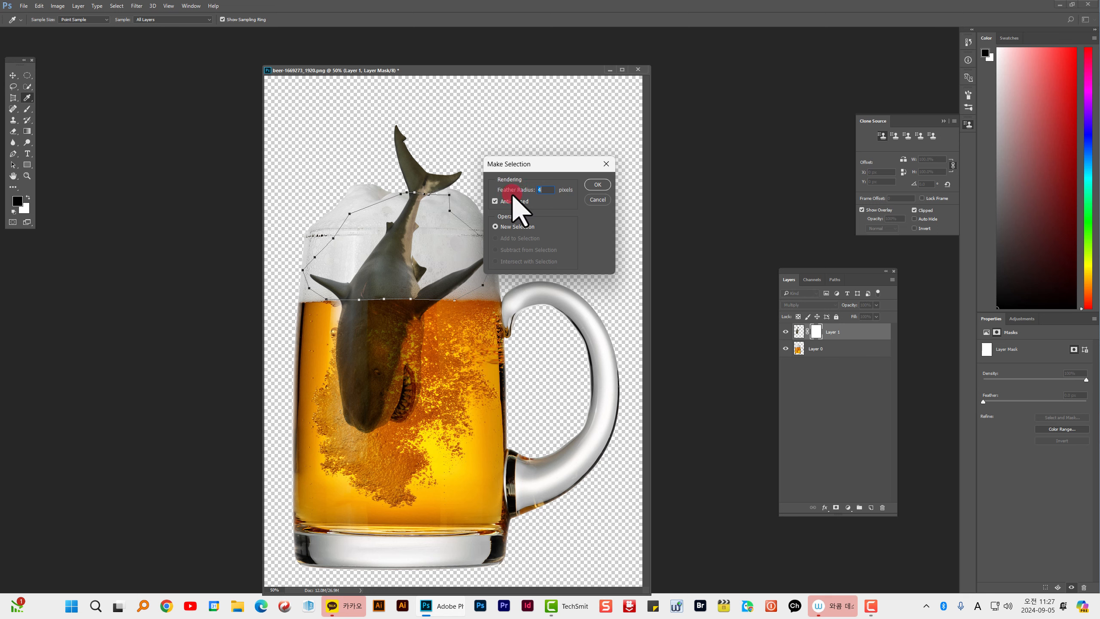
pyautogui.doubleClick(541, 191)
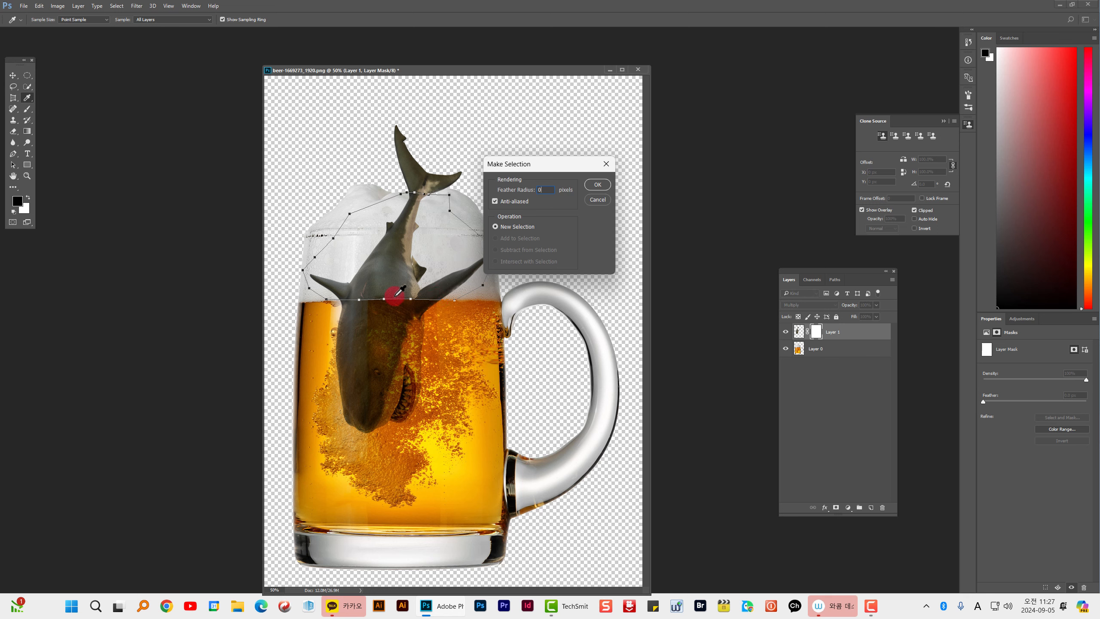
pyautogui.doubleClick(545, 189)
pyautogui.click(593, 183)
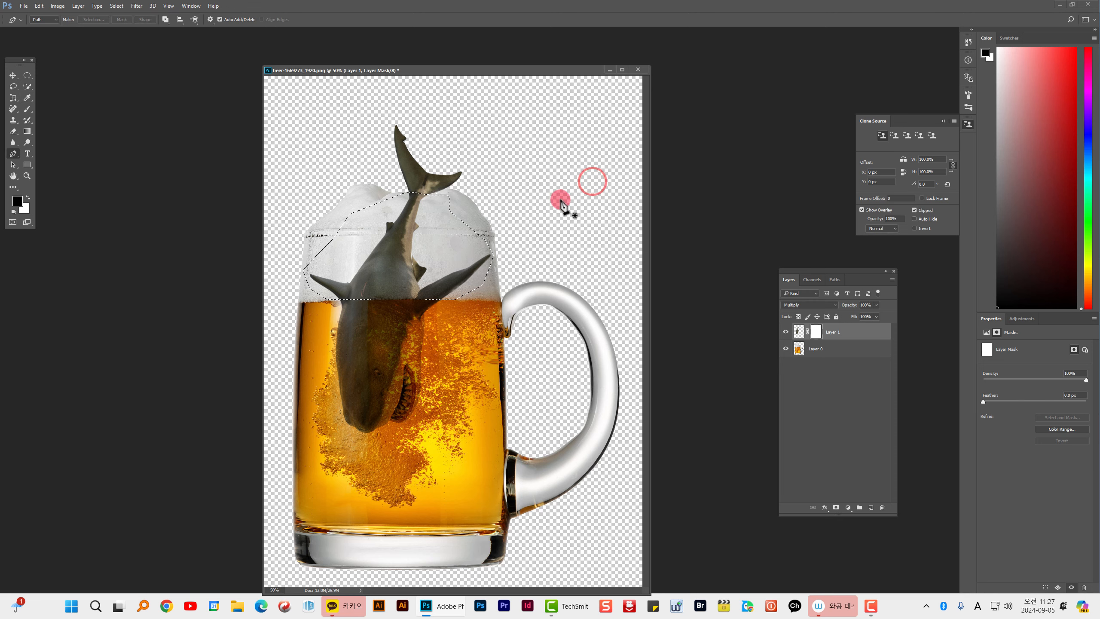
# - Fill the selected foam area on the shark layer's mask with black
pyautogui.click(14, 211)
pyautogui.click(27, 197)
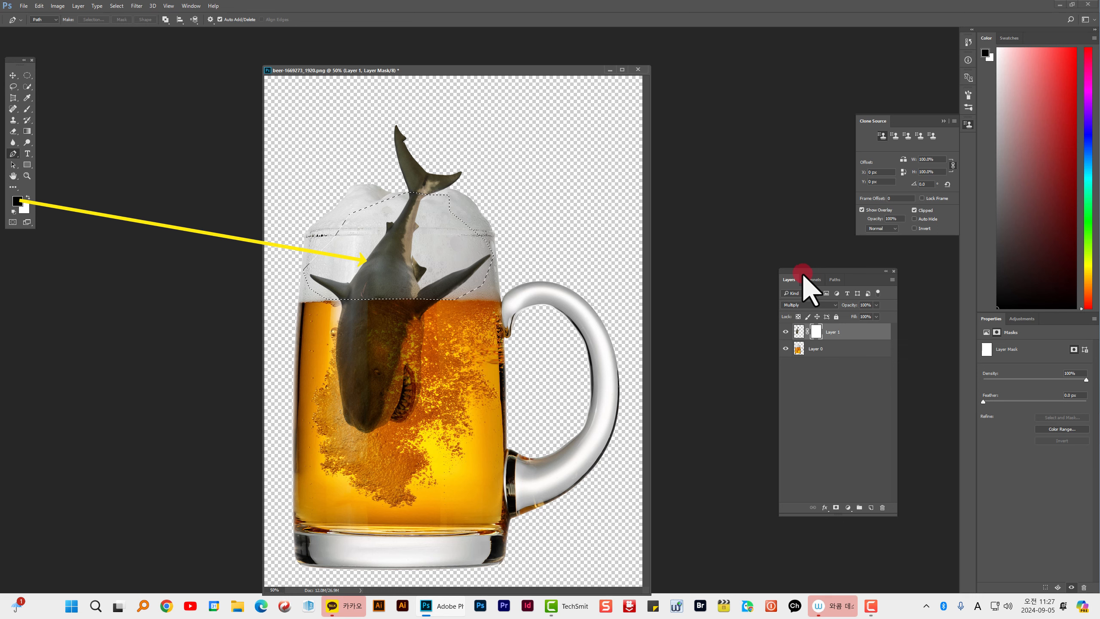
pyautogui.click(818, 333)
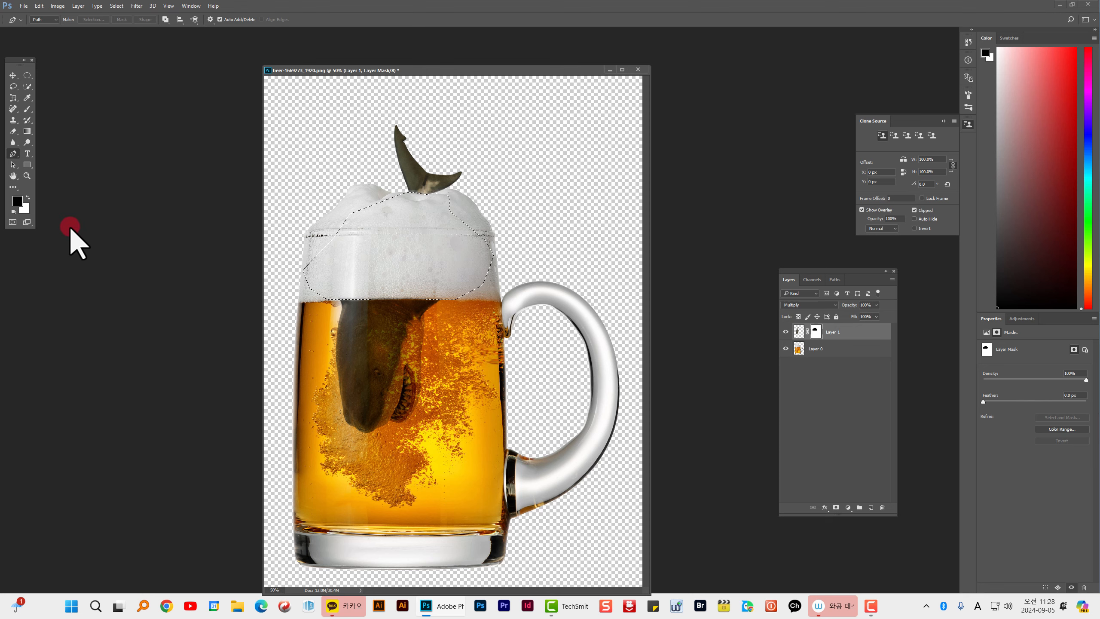
# - Set the foreground color to mid grey #878787 and fill the selected area of the shark's layer mask with it
pyautogui.click(17, 201)
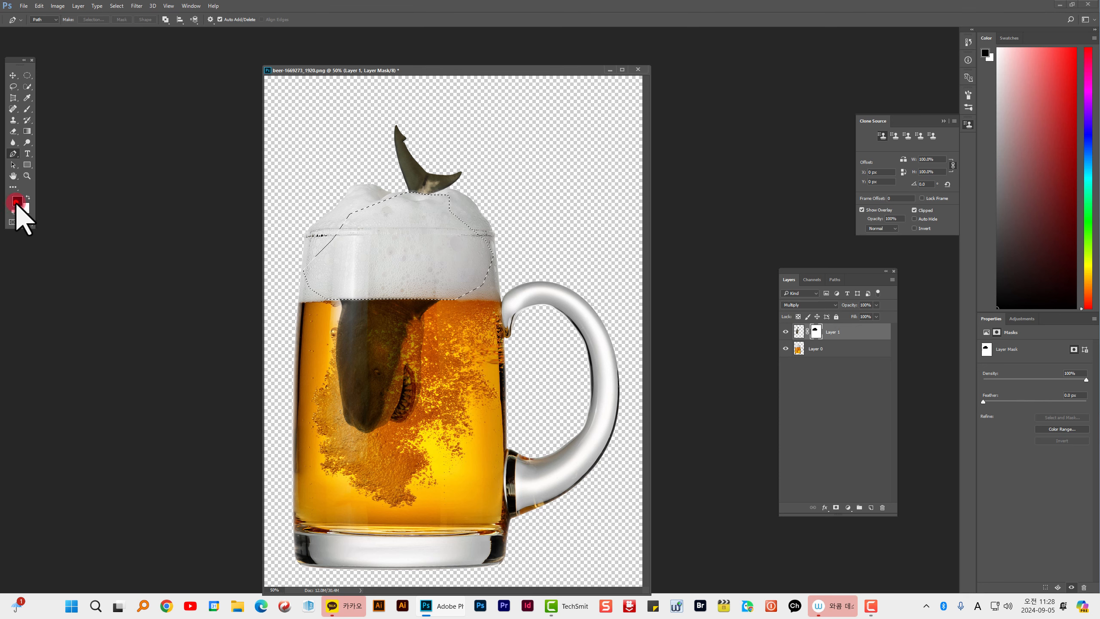
pyautogui.moveTo(594, 235); pyautogui.dragTo(565, 234)
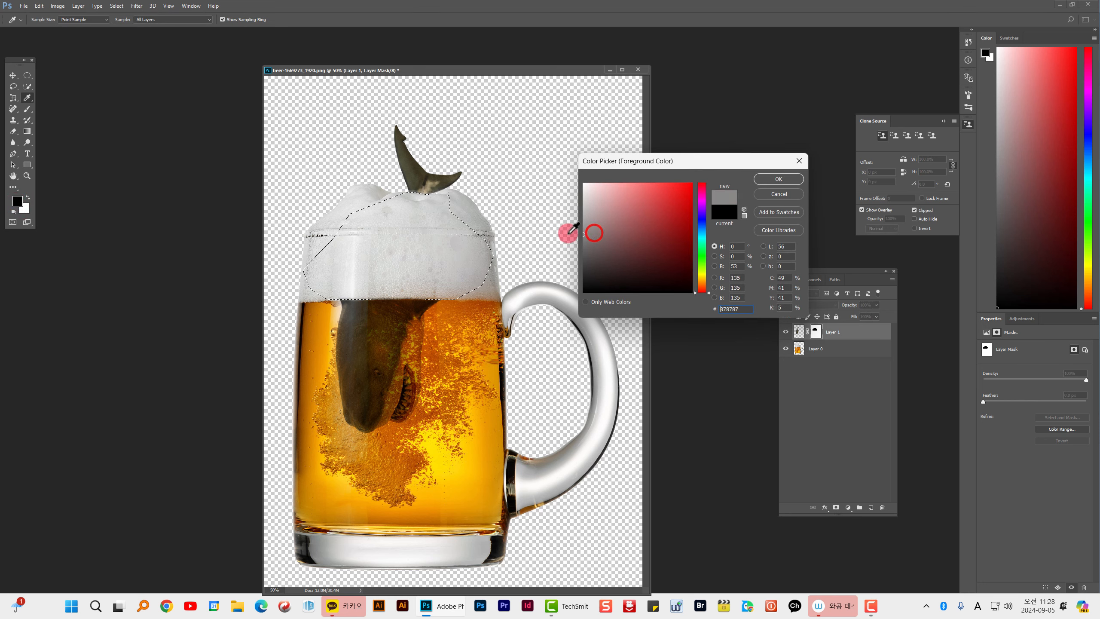
pyautogui.click(788, 178)
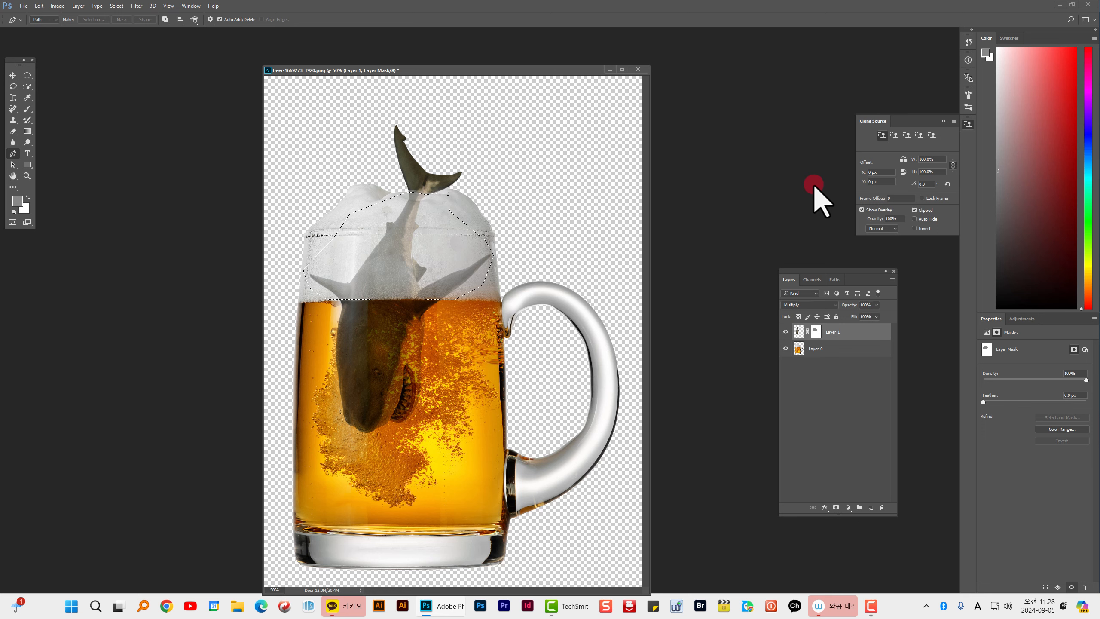
# - Set the foreground color to darker grey #5b5b5b and refill the selected area of the shark's layer mask
pyautogui.click(18, 202)
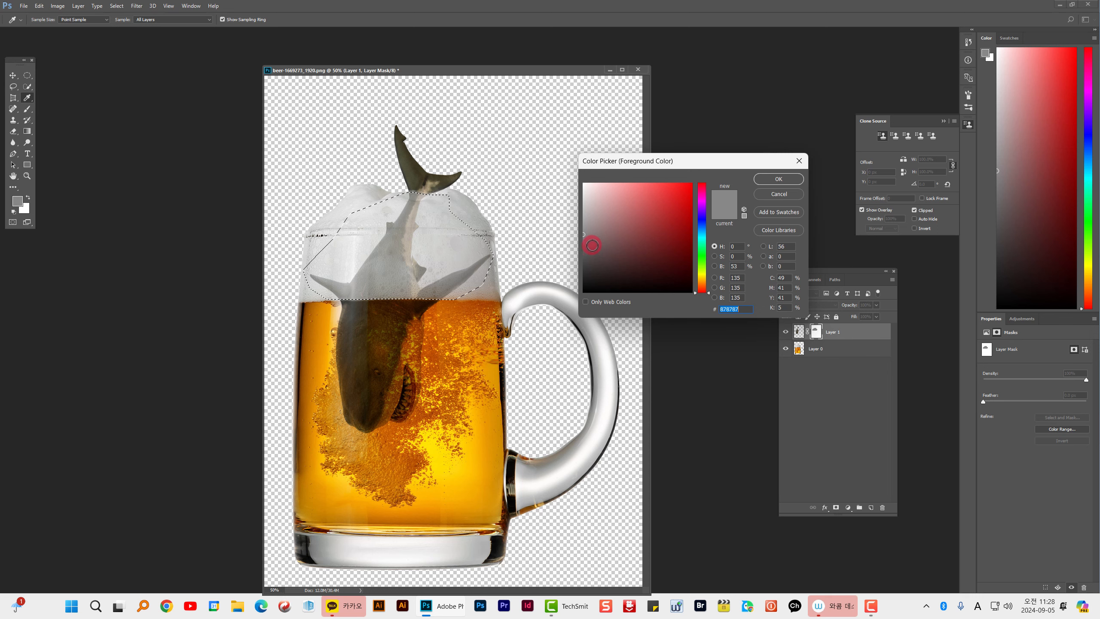
pyautogui.click(582, 257)
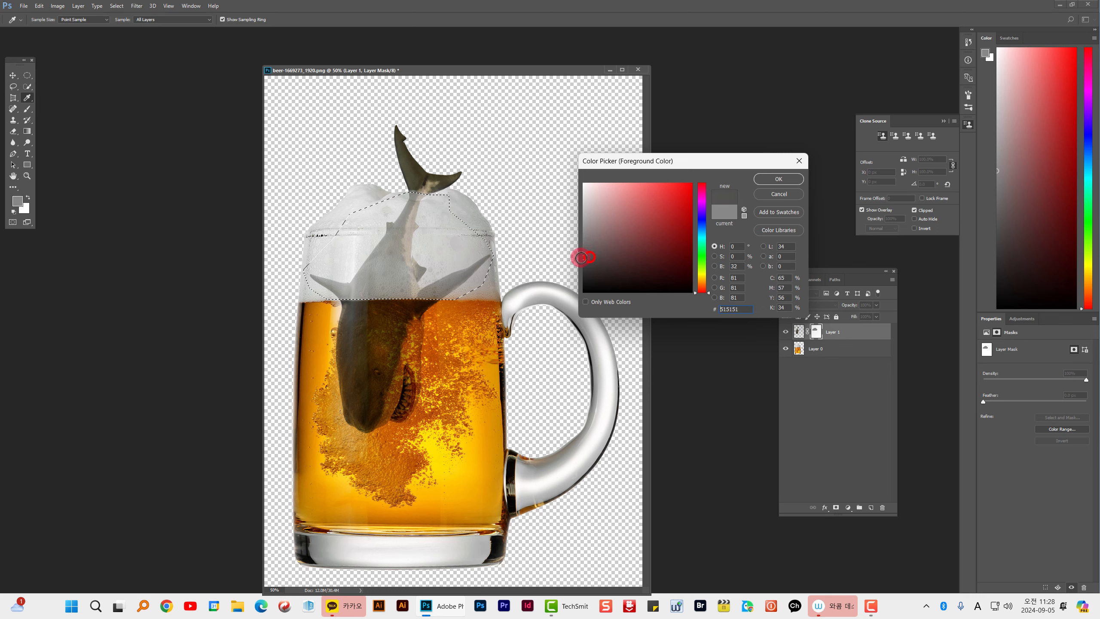
pyautogui.click(762, 177)
pyautogui.press('p')
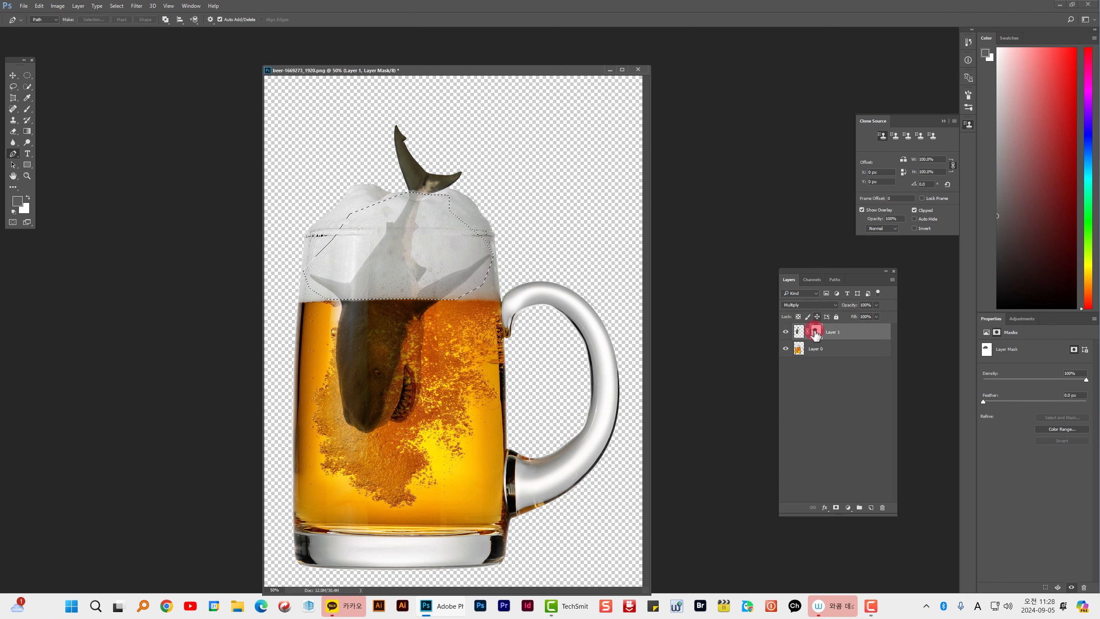
# - Set the foreground color to white and fill the selected area of the shark's layer mask with it
pyautogui.click(17, 201)
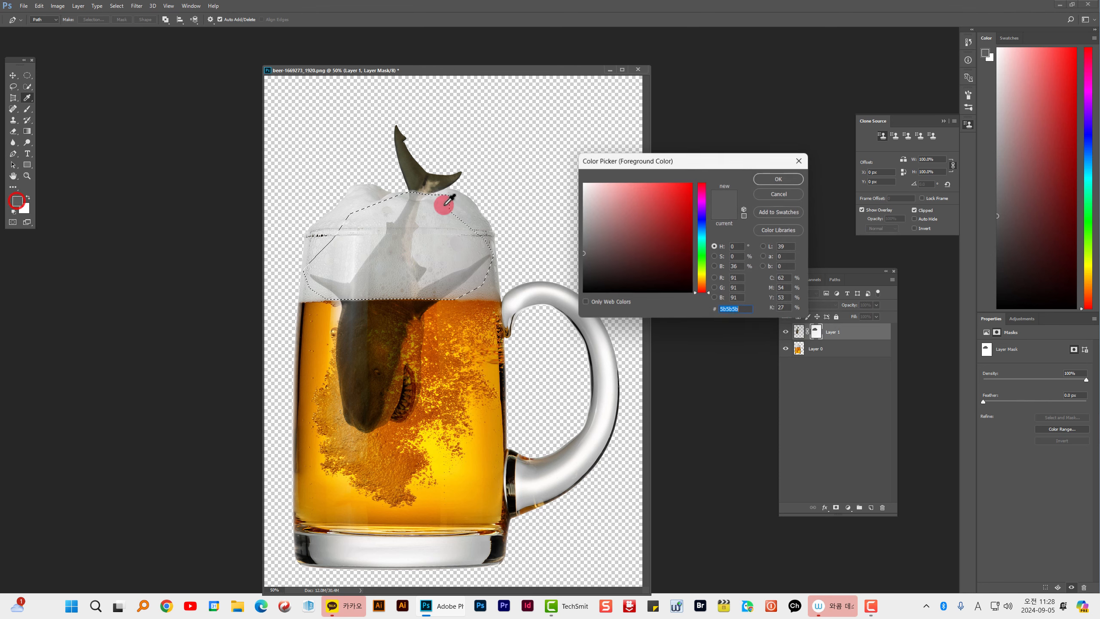
pyautogui.click(641, 203)
pyautogui.click(771, 178)
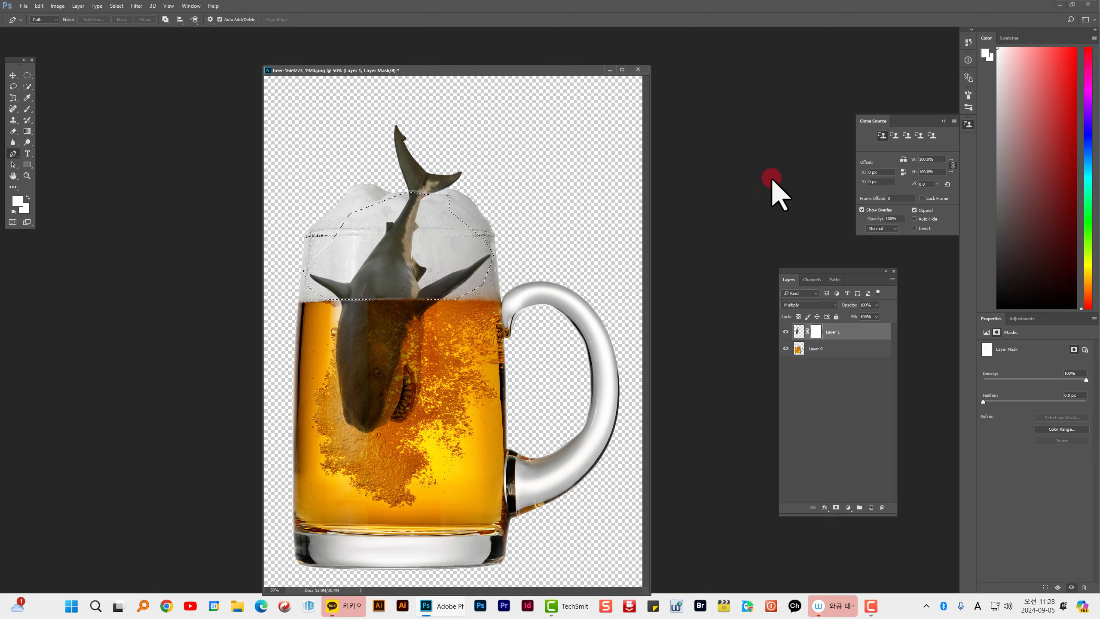
# - Fill the selected area of the shark's layer mask with grey #6c6c6c, and deselect
pyautogui.click(17, 200)
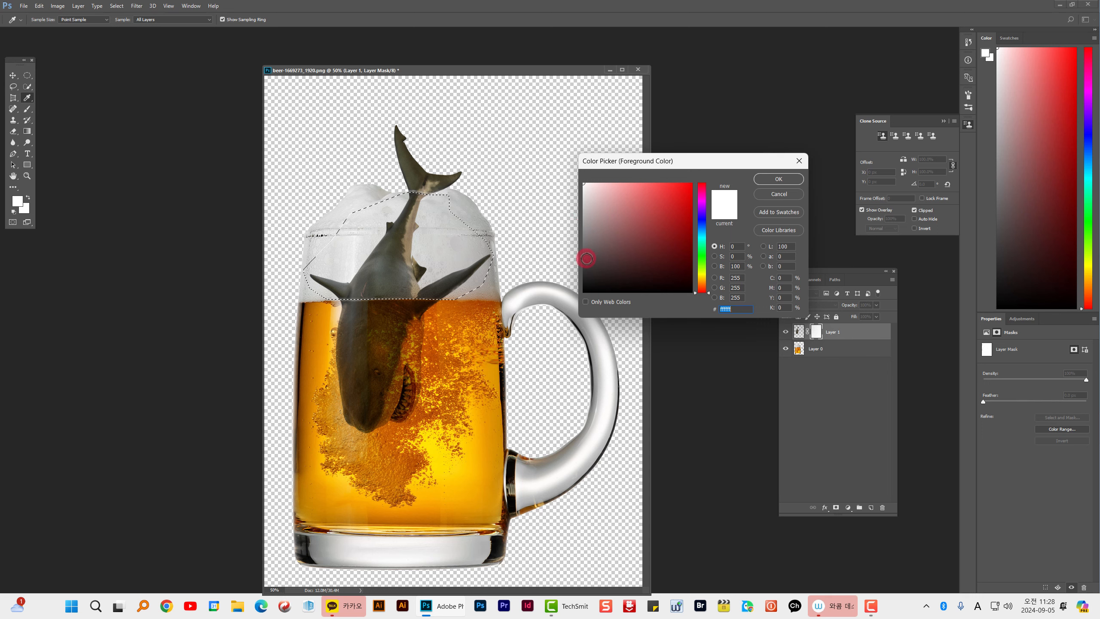
pyautogui.moveTo(584, 250); pyautogui.dragTo(581, 246)
pyautogui.click(735, 192)
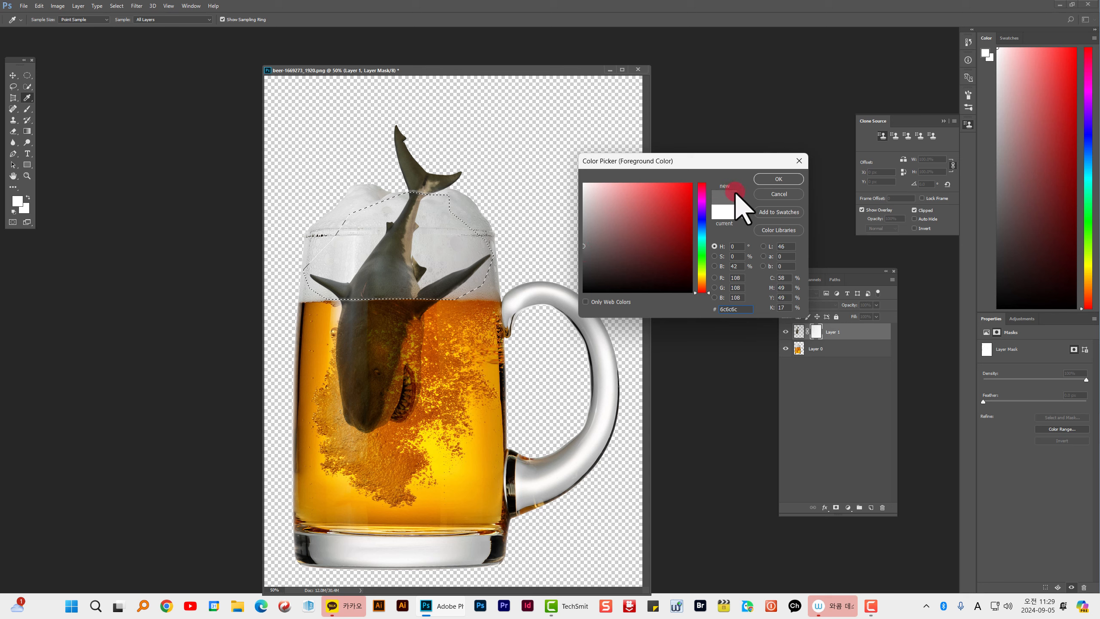
pyautogui.click(774, 181)
pyautogui.press('p')
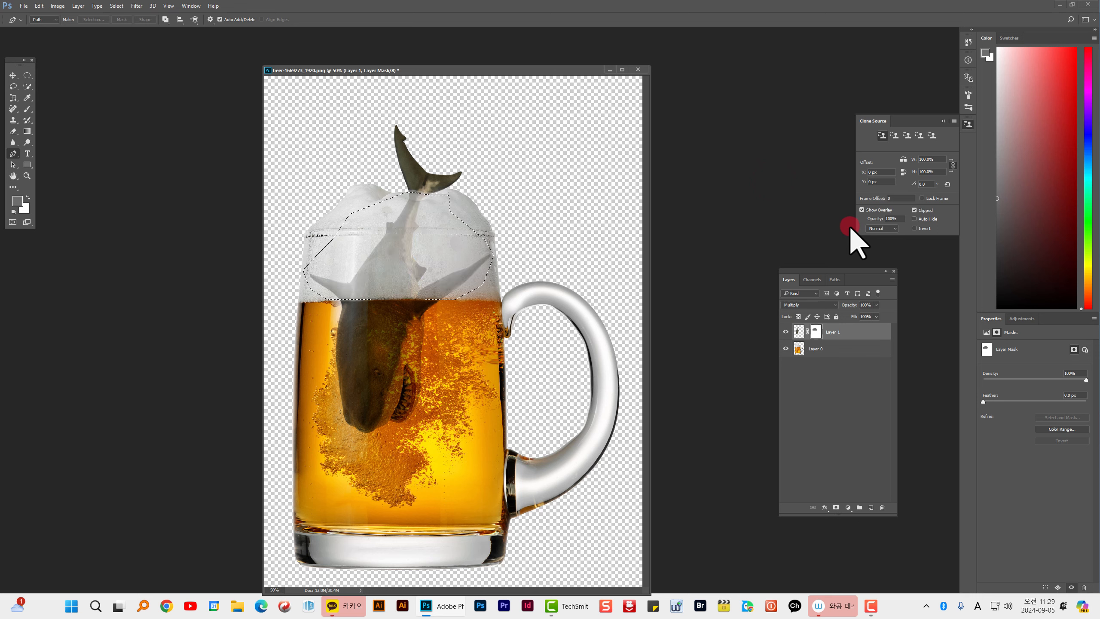
pyautogui.hotkey('ctrl', 'd')
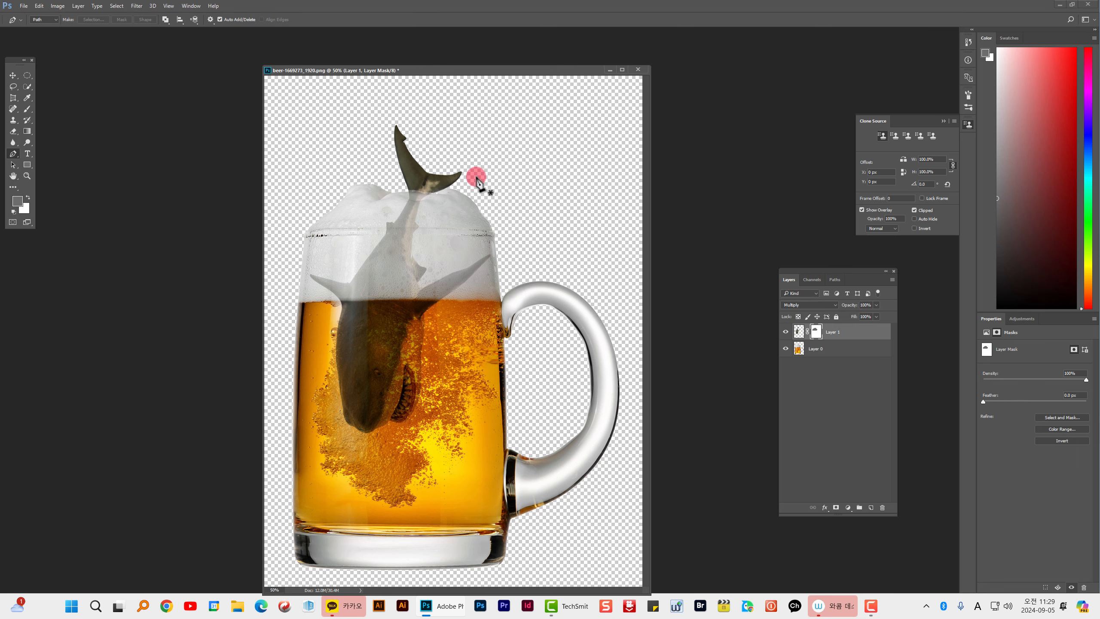
# - Bring up the ocean wave photo and arrange its window over the beer mug document, moving the layer list clear of it
pyautogui.moveTo(458, 72); pyautogui.dragTo(369, 66)
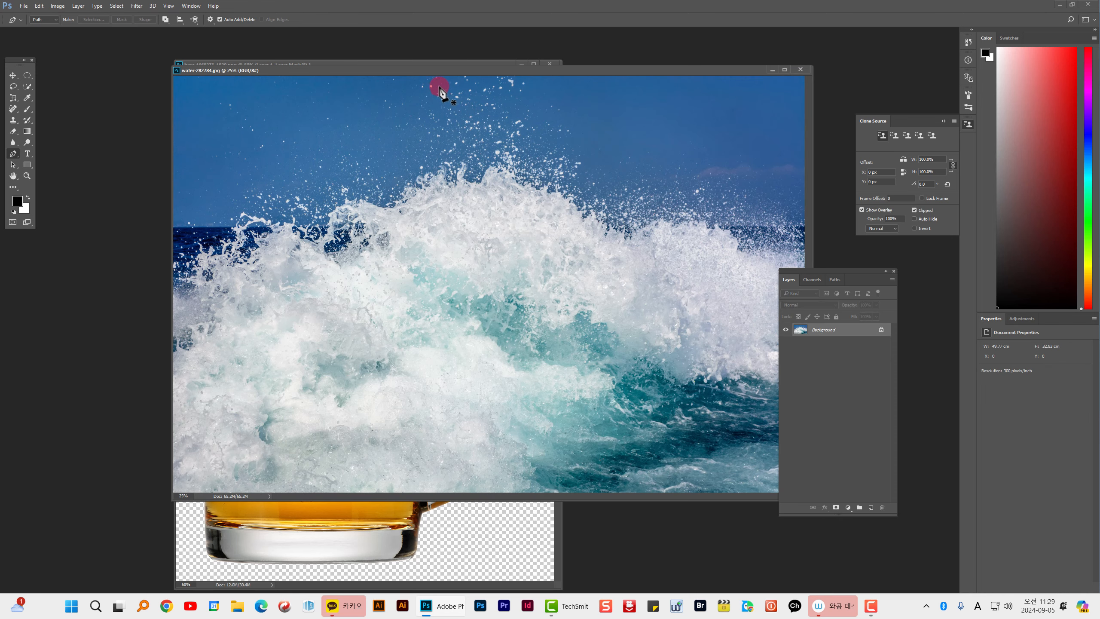
pyautogui.moveTo(442, 74); pyautogui.dragTo(431, 90)
pyautogui.moveTo(811, 272); pyautogui.dragTo(845, 282)
pyautogui.moveTo(524, 89); pyautogui.dragTo(573, 270)
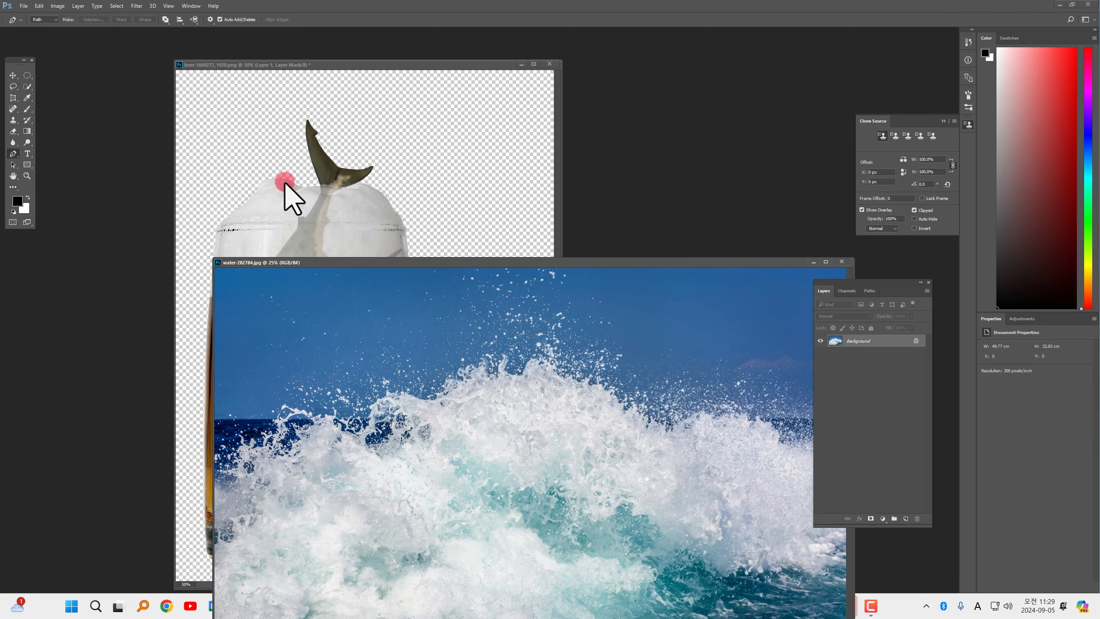
pyautogui.click(401, 65)
pyautogui.click(400, 65)
pyautogui.moveTo(590, 263); pyautogui.dragTo(555, 136)
# - Select the white wave below the sky with the Quick Selection tool and open the selection in Select and Mask
pyautogui.click(26, 85)
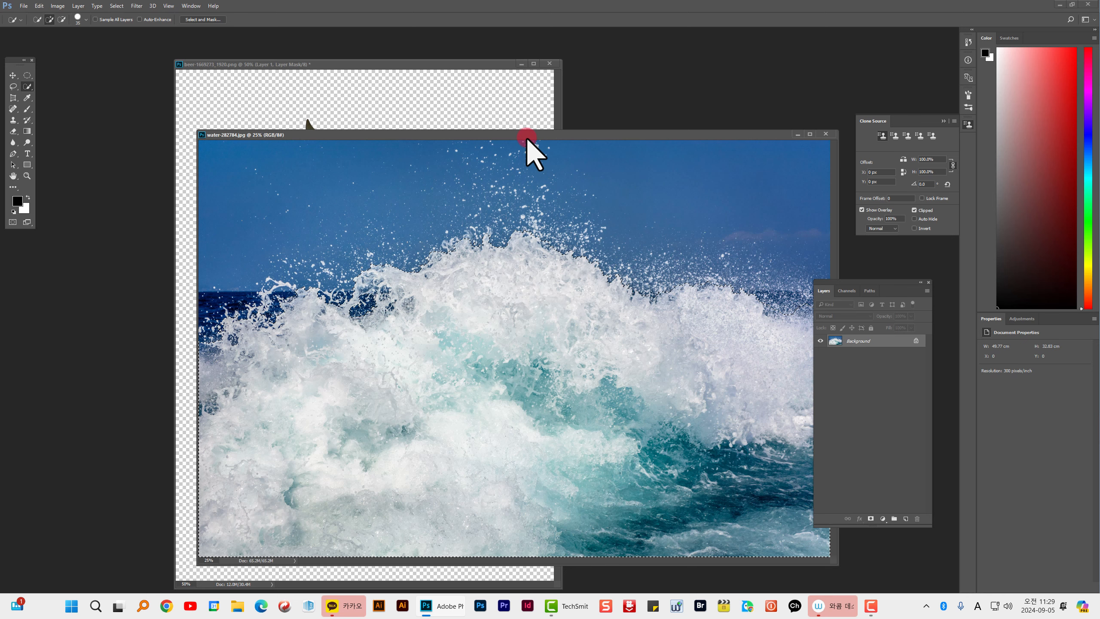
pyautogui.moveTo(526, 138); pyautogui.dragTo(491, 133)
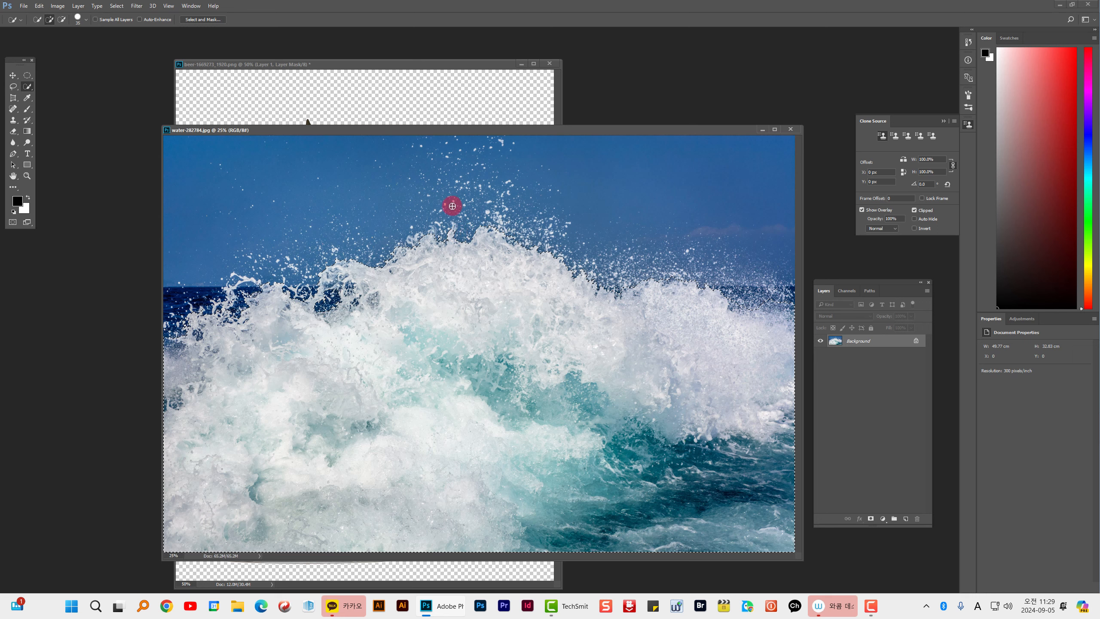
pyautogui.click(209, 19)
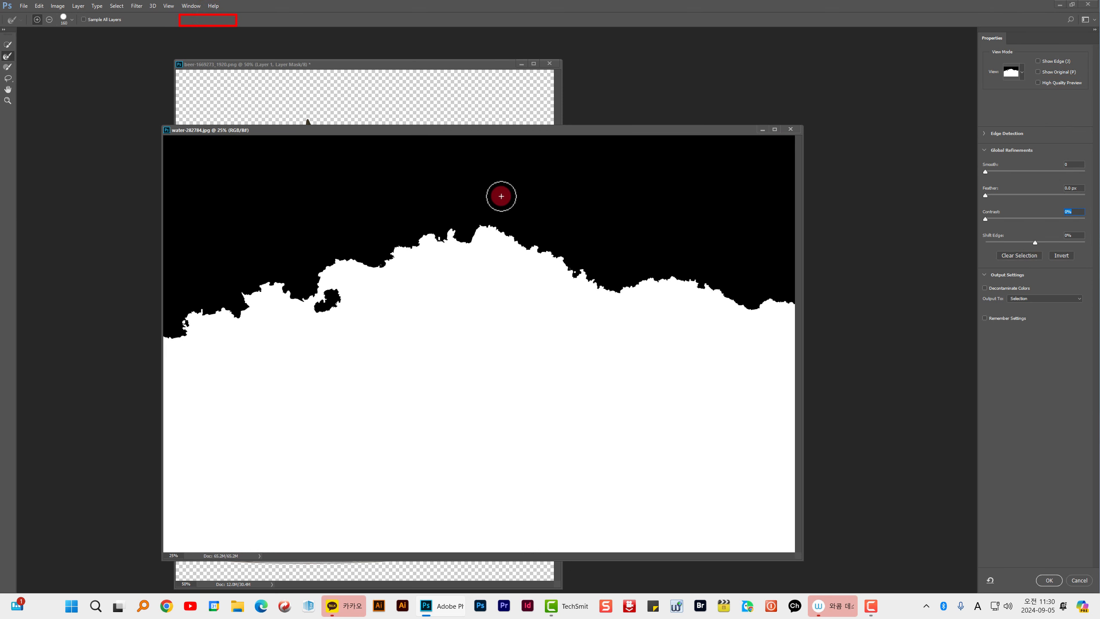
# - Show the selection in Black & White view and set the Refine Edge Brush to a size of 174 px
pyautogui.click(1020, 66)
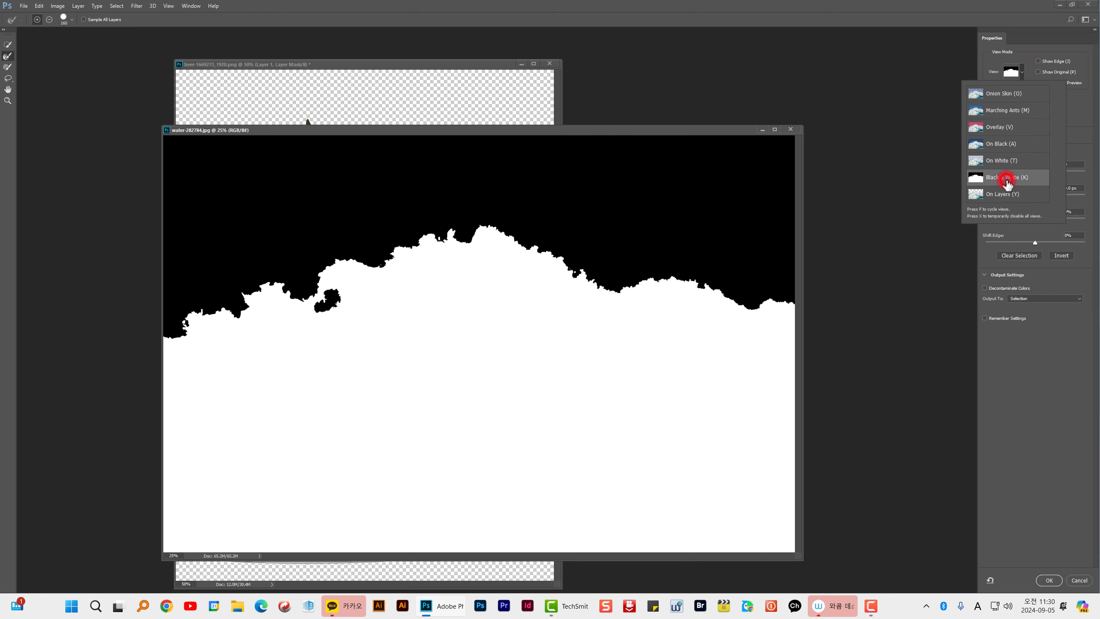
pyautogui.scroll(-3, 614, 225)
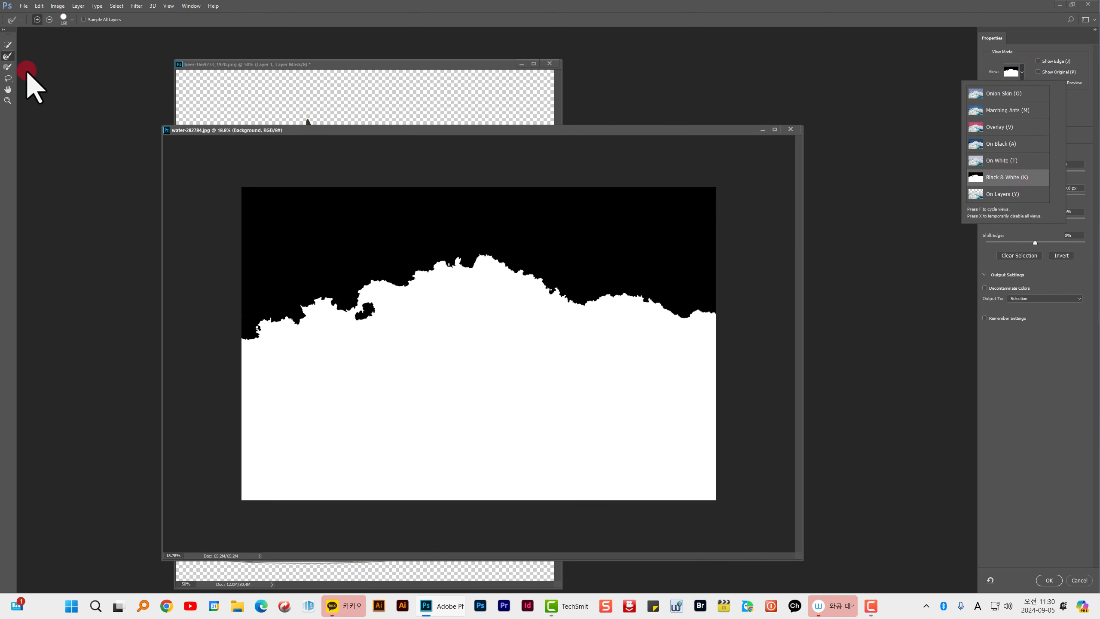
pyautogui.click(7, 56)
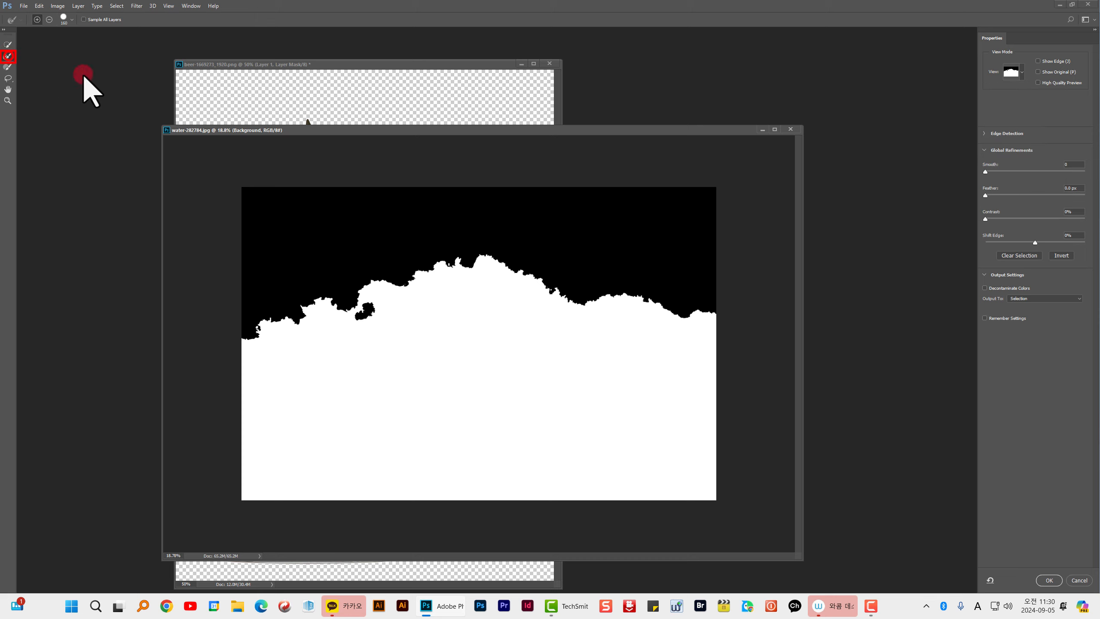
pyautogui.click(71, 19)
pyautogui.moveTo(76, 44); pyautogui.dragTo(81, 44)
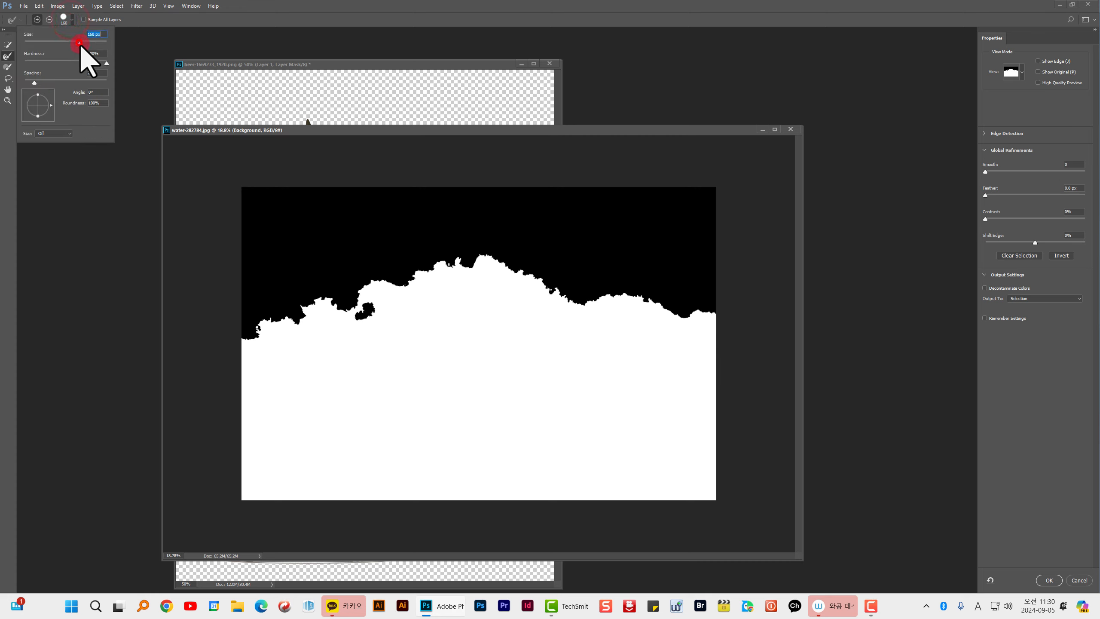
# - Paint with the Refine Edge Brush along the wave's whole upper edge and over the spray above the crest to include the droplets
pyautogui.moveTo(408, 281)
pyautogui.mouseDown()
pyautogui.moveTo(444, 267)
pyautogui.moveTo(375, 280)
pyautogui.moveTo(479, 260)
pyautogui.moveTo(403, 273)
pyautogui.moveTo(463, 257)
pyautogui.moveTo(413, 268)
pyautogui.moveTo(370, 292)
pyautogui.moveTo(371, 276)
pyautogui.moveTo(318, 301)
pyautogui.moveTo(350, 298)
pyautogui.moveTo(341, 304)
pyautogui.moveTo(411, 276)
pyautogui.moveTo(379, 267)
pyautogui.moveTo(465, 256)
pyautogui.moveTo(511, 268)
pyautogui.moveTo(467, 244)
pyautogui.moveTo(595, 298)
pyautogui.moveTo(534, 275)
pyautogui.moveTo(439, 280)
pyautogui.mouseUp()
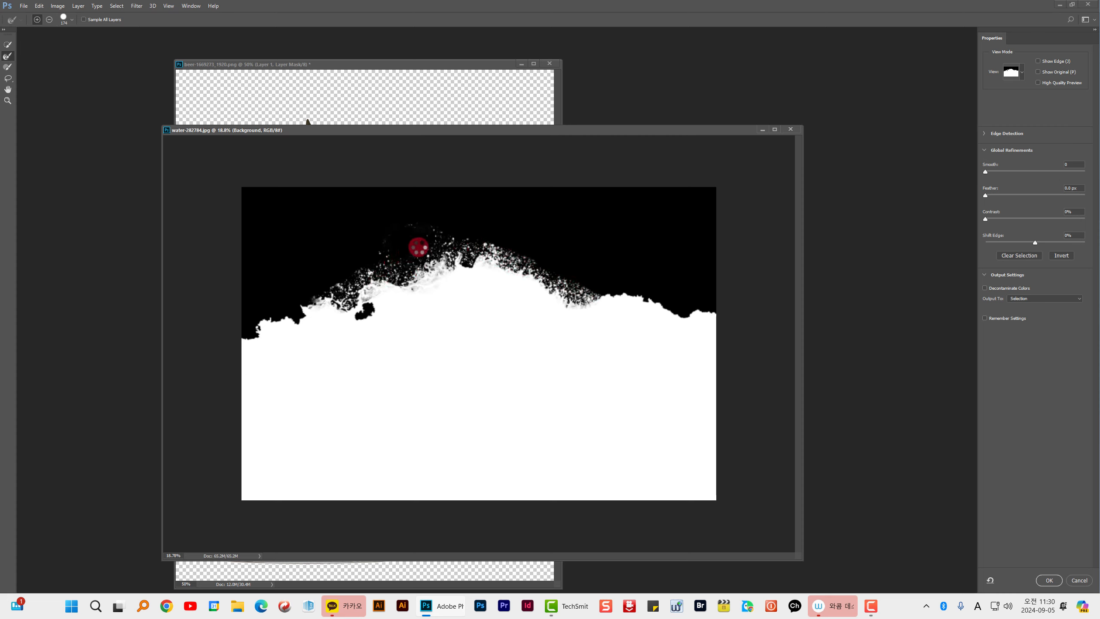
pyautogui.moveTo(412, 239)
pyautogui.mouseDown()
pyautogui.moveTo(371, 255)
pyautogui.moveTo(352, 278)
pyautogui.moveTo(381, 240)
pyautogui.moveTo(333, 284)
pyautogui.moveTo(389, 237)
pyautogui.moveTo(362, 229)
pyautogui.moveTo(292, 313)
pyautogui.moveTo(329, 252)
pyautogui.moveTo(395, 227)
pyautogui.moveTo(311, 255)
pyautogui.moveTo(275, 302)
pyautogui.moveTo(295, 275)
pyautogui.moveTo(295, 293)
pyautogui.moveTo(511, 244)
pyautogui.moveTo(429, 232)
pyautogui.moveTo(547, 267)
pyautogui.moveTo(518, 250)
pyautogui.moveTo(607, 294)
pyautogui.moveTo(611, 277)
pyautogui.moveTo(613, 298)
pyautogui.moveTo(480, 270)
pyautogui.moveTo(447, 239)
pyautogui.moveTo(409, 255)
pyautogui.moveTo(434, 229)
pyautogui.moveTo(389, 213)
pyautogui.moveTo(396, 235)
pyautogui.moveTo(393, 207)
pyautogui.moveTo(373, 222)
pyautogui.moveTo(470, 220)
pyautogui.moveTo(460, 227)
pyautogui.moveTo(413, 205)
pyautogui.moveTo(404, 219)
pyautogui.moveTo(465, 214)
pyautogui.moveTo(480, 228)
pyautogui.moveTo(472, 214)
pyautogui.moveTo(548, 246)
pyautogui.mouseUp()
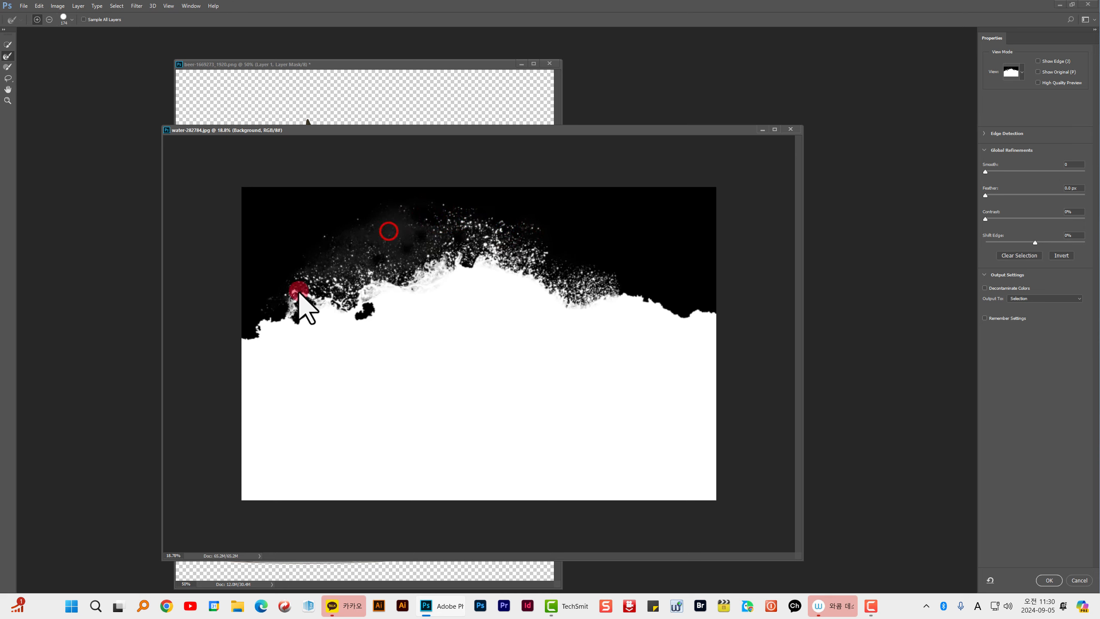
pyautogui.moveTo(246, 338)
pyautogui.mouseDown()
pyautogui.moveTo(320, 233)
pyautogui.moveTo(300, 260)
pyautogui.moveTo(381, 238)
pyautogui.moveTo(330, 228)
pyautogui.moveTo(370, 210)
pyautogui.moveTo(405, 209)
pyautogui.moveTo(377, 221)
pyautogui.moveTo(450, 206)
pyautogui.moveTo(526, 245)
pyautogui.moveTo(530, 228)
pyautogui.moveTo(465, 202)
pyautogui.moveTo(525, 210)
pyautogui.moveTo(512, 225)
pyautogui.moveTo(503, 206)
pyautogui.moveTo(510, 236)
pyautogui.moveTo(684, 313)
pyautogui.mouseUp()
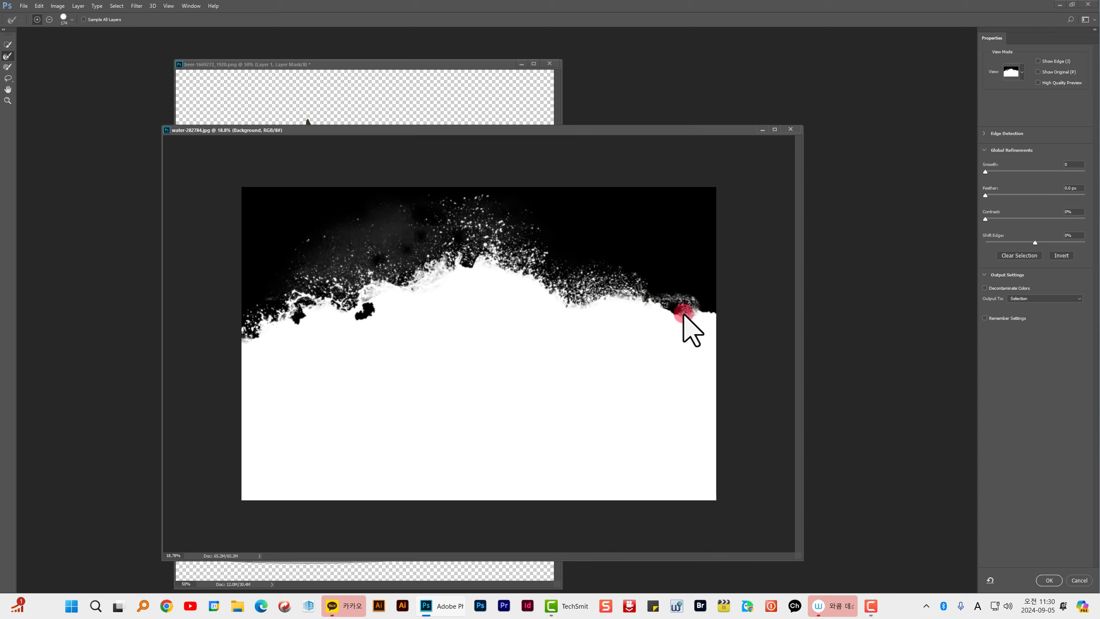
pyautogui.moveTo(428, 219)
pyautogui.mouseDown()
pyautogui.moveTo(375, 203)
pyautogui.moveTo(401, 236)
pyautogui.moveTo(644, 282)
pyautogui.moveTo(752, 254)
pyautogui.mouseUp()
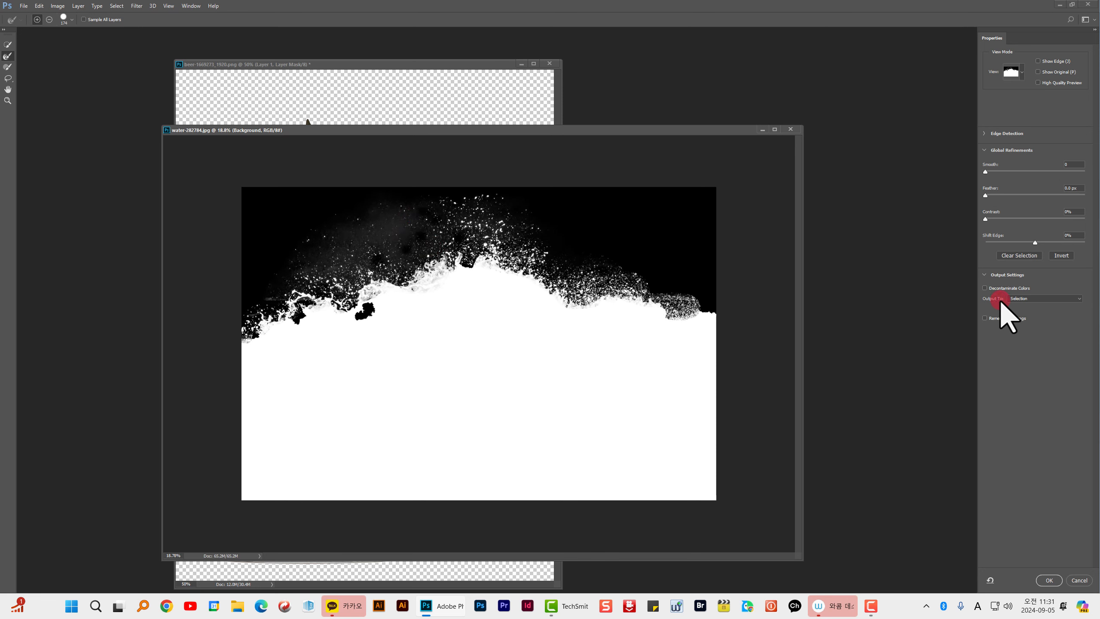
# - Output the refined wave edge as a Selection and apply the Select and Mask result
pyautogui.click(1067, 300)
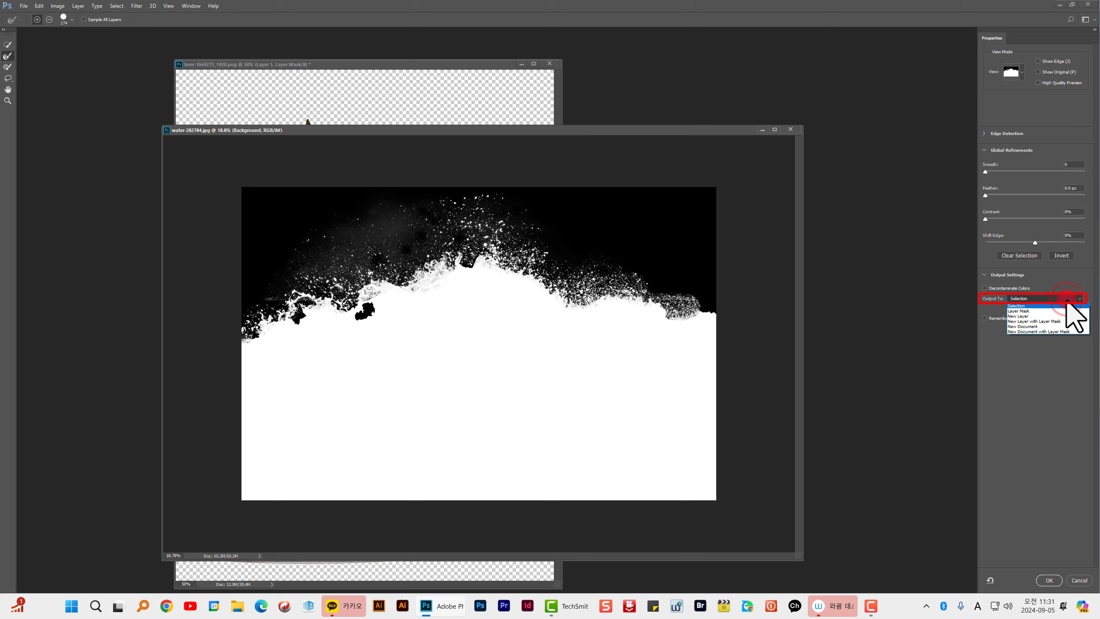
pyautogui.click(1053, 311)
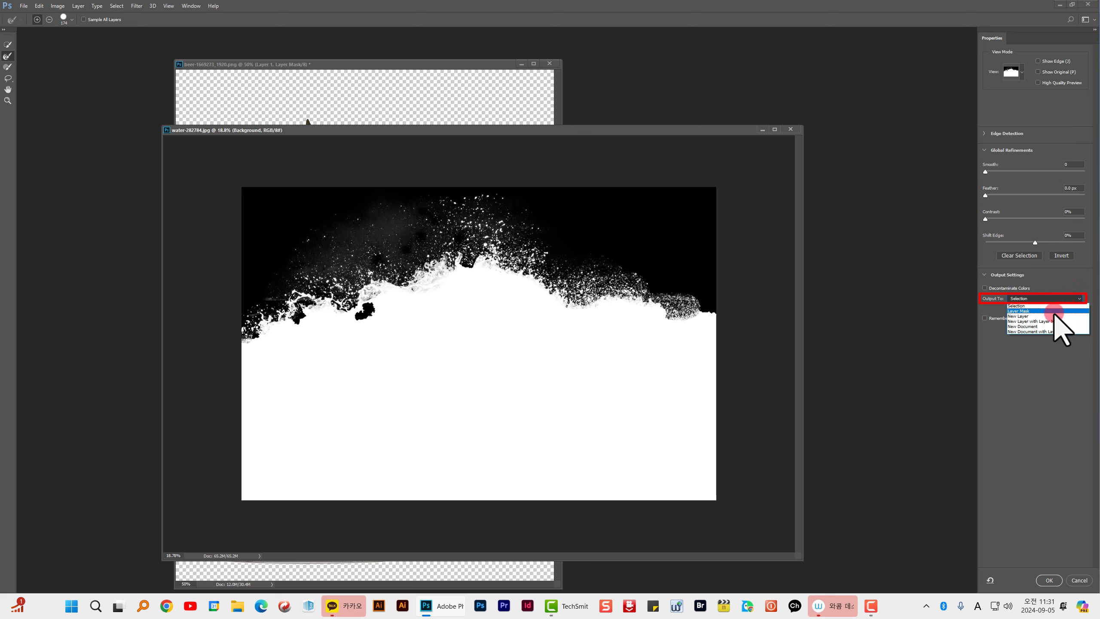
pyautogui.click(1038, 306)
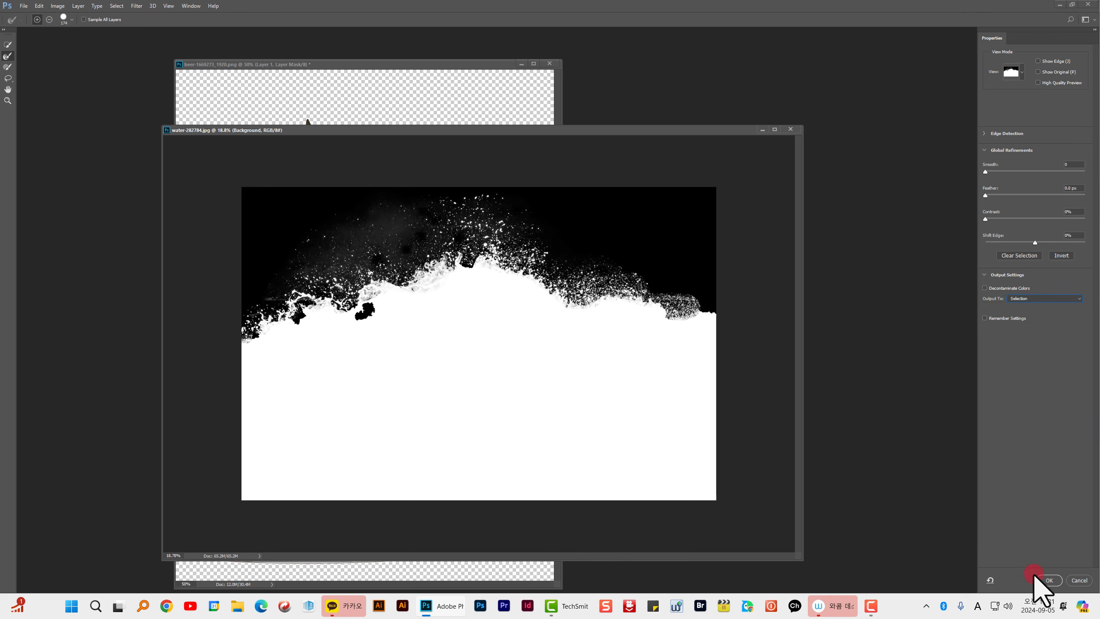
pyautogui.click(1049, 580)
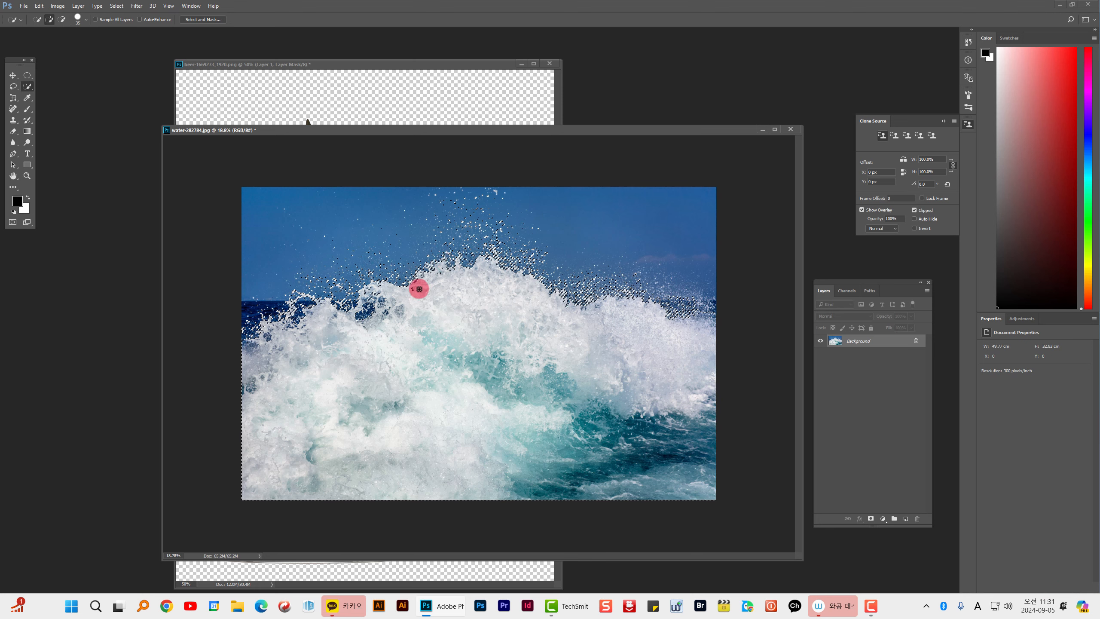
# - Move the selected wave cutout with the Move tool from the water photo into the beer mug document
pyautogui.click(13, 76)
pyautogui.moveTo(368, 130); pyautogui.dragTo(426, 267)
pyautogui.moveTo(520, 438); pyautogui.dragTo(343, 197)
pyautogui.scroll(-2, 330, 219)
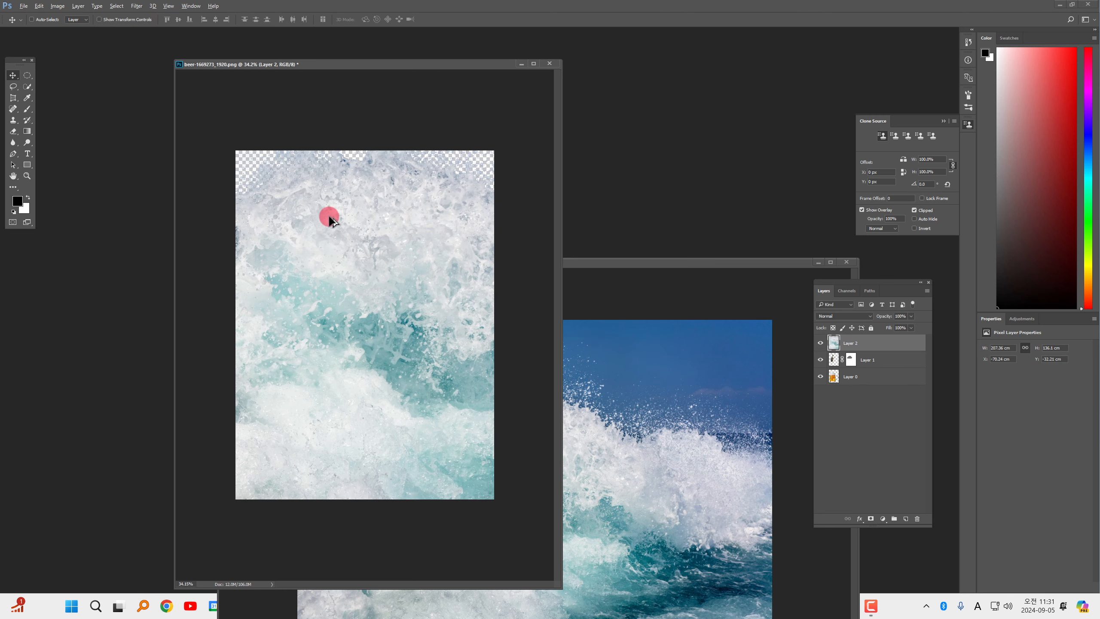
# - Scale the wave layer down proportionally to about 26.6% and place it over the mug's foam, just below the shark's tail
pyautogui.hotkey('ctrl', 't')
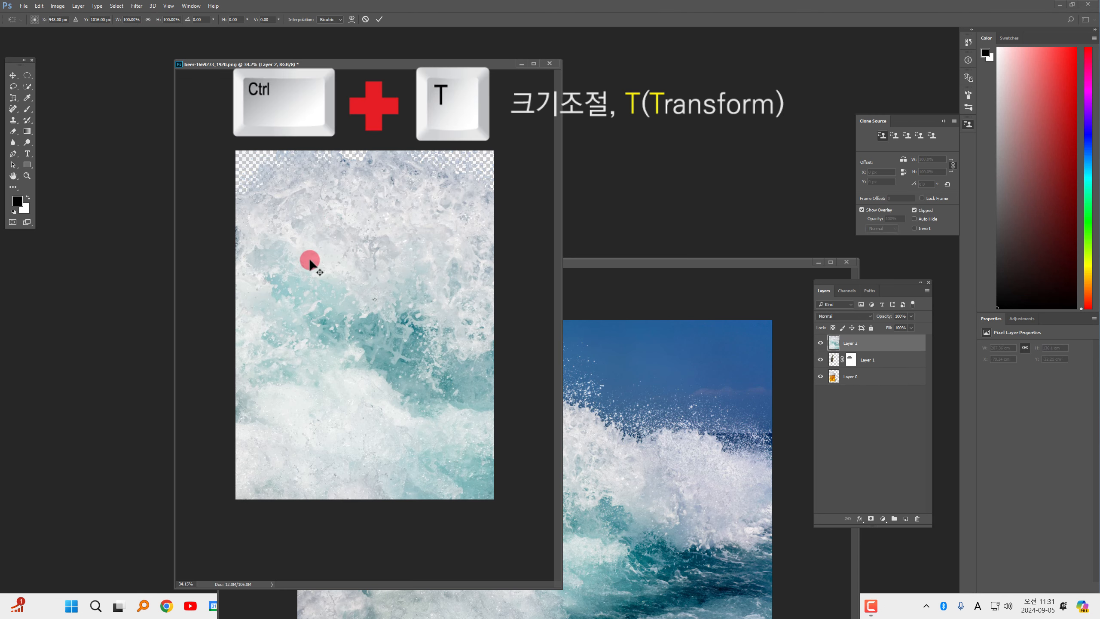
pyautogui.scroll(-2, 285, 246)
pyautogui.scroll(-2, 279, 253)
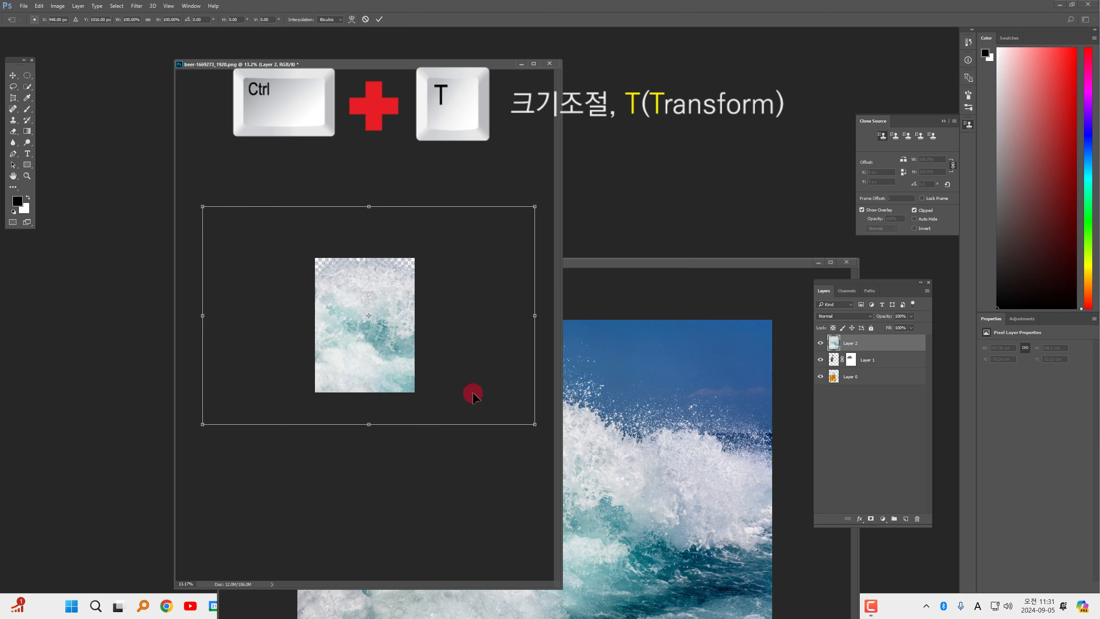
pyautogui.moveTo(533, 424); pyautogui.dragTo(400, 373)
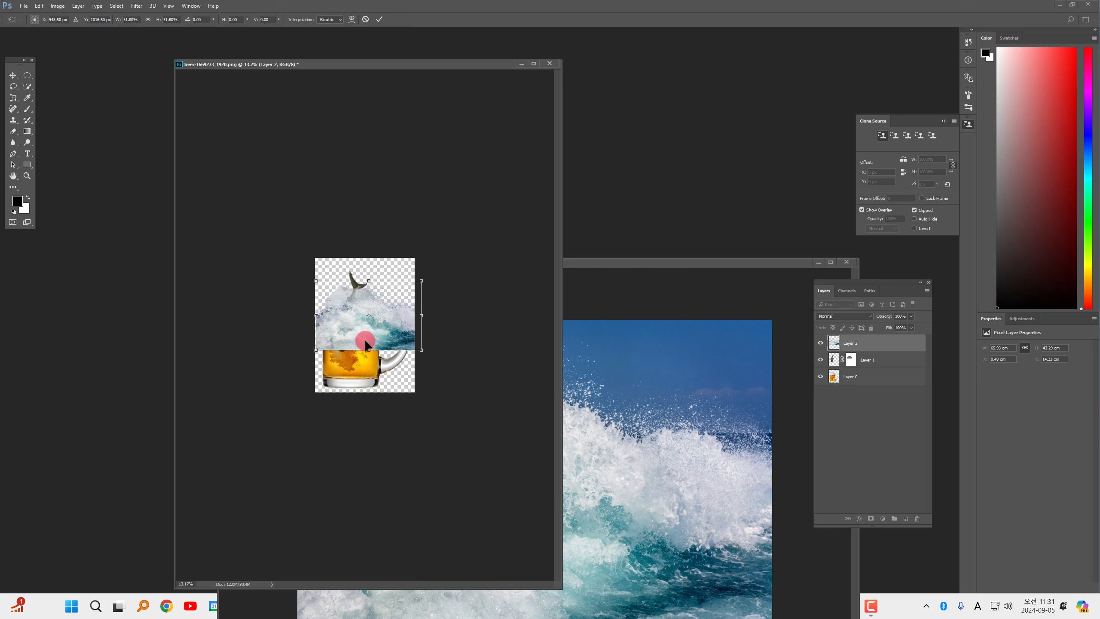
pyautogui.scroll(2, 299, 281)
pyautogui.moveTo(329, 318); pyautogui.dragTo(319, 308)
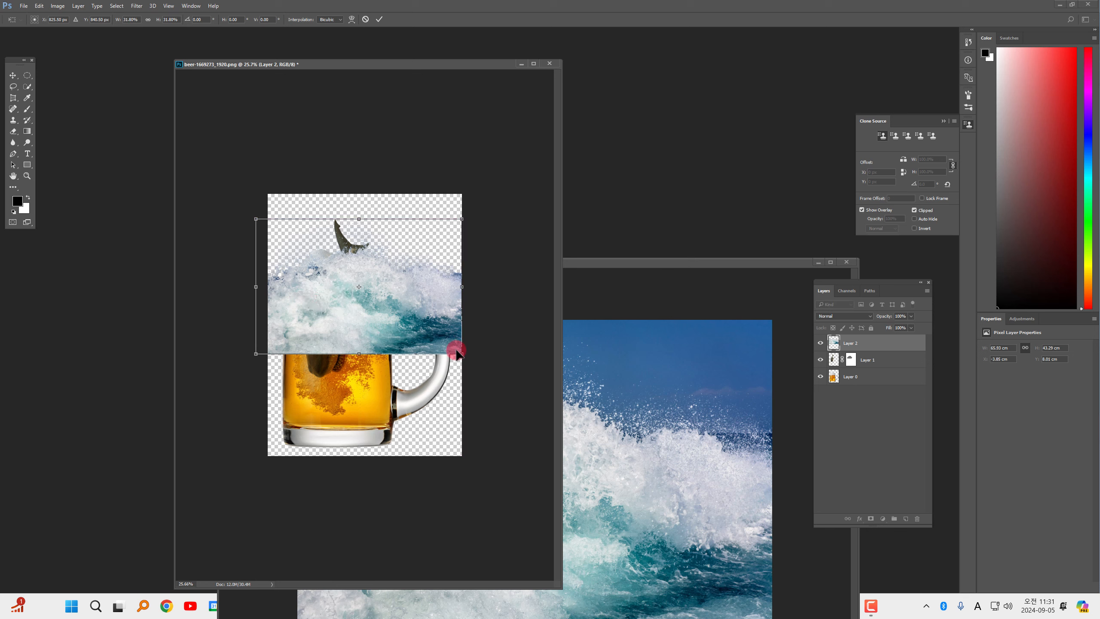
pyautogui.moveTo(460, 353); pyautogui.dragTo(429, 331)
pyautogui.moveTo(365, 295)
pyautogui.mouseDown()
pyautogui.moveTo(368, 314)
pyautogui.moveTo(369, 296)
pyautogui.mouseUp()
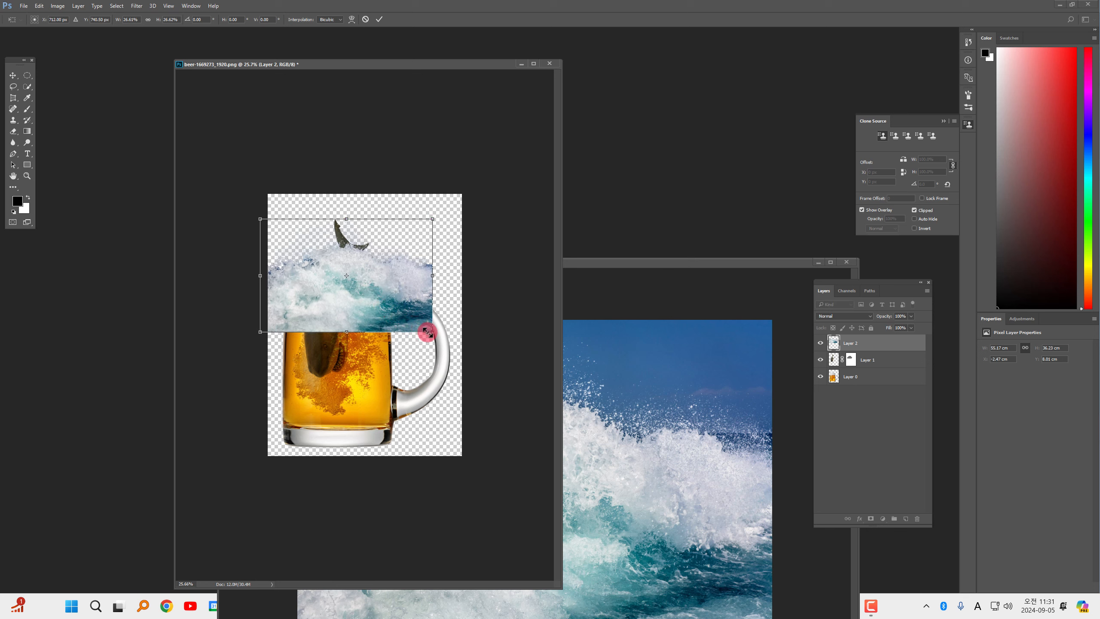
pyautogui.click(379, 18)
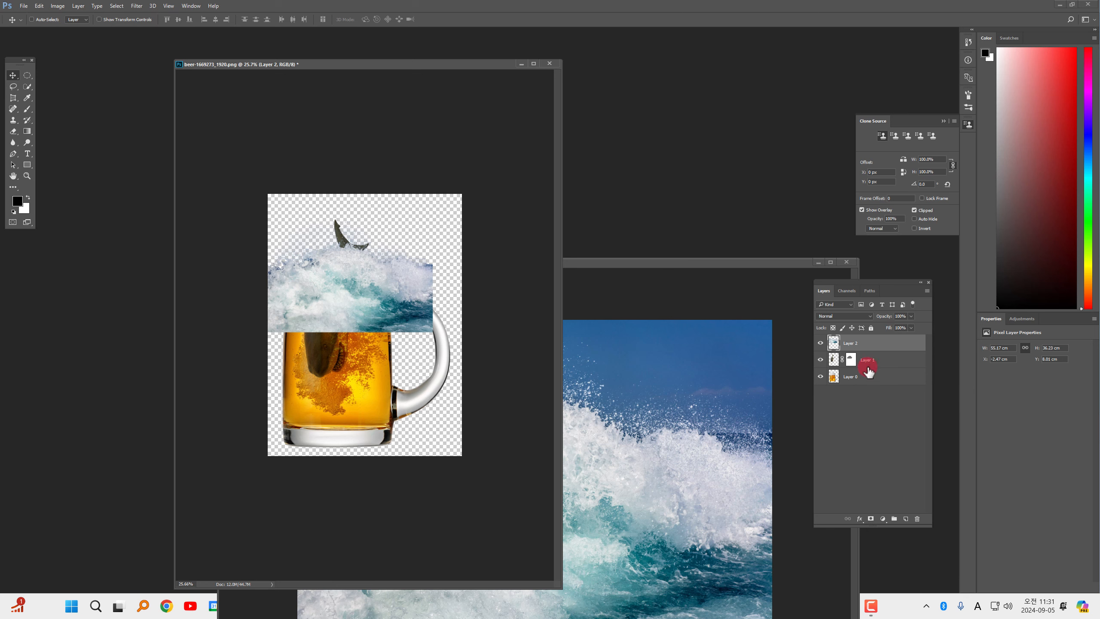
# - Add a Solid Color fill layer in sky blue 3dacdf and place it below the mug layer as the background
pyautogui.click(873, 380)
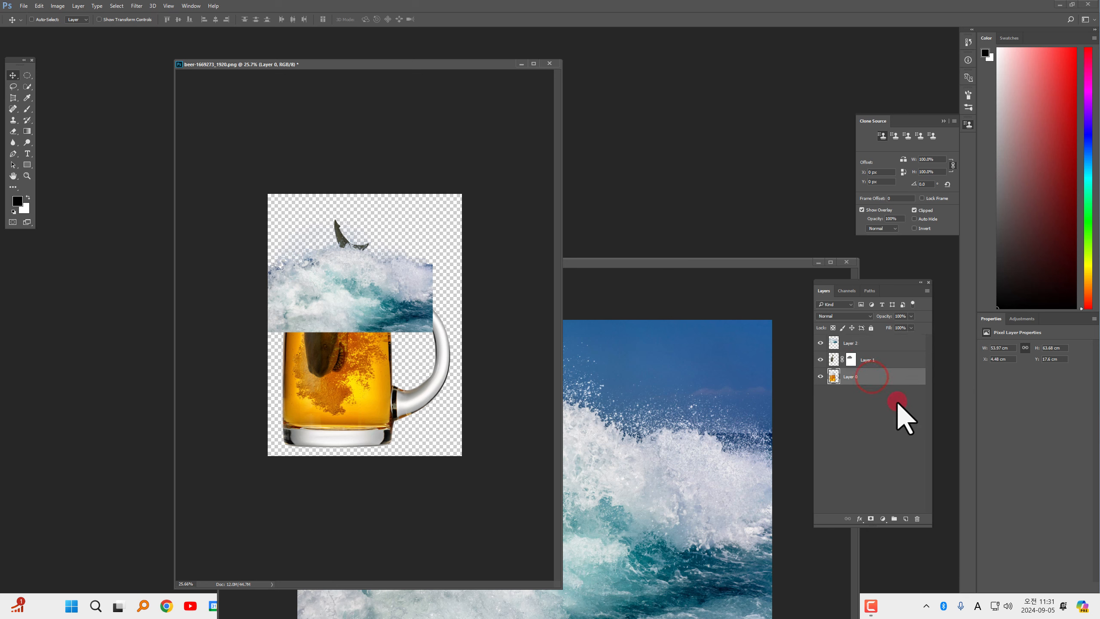
pyautogui.click(885, 520)
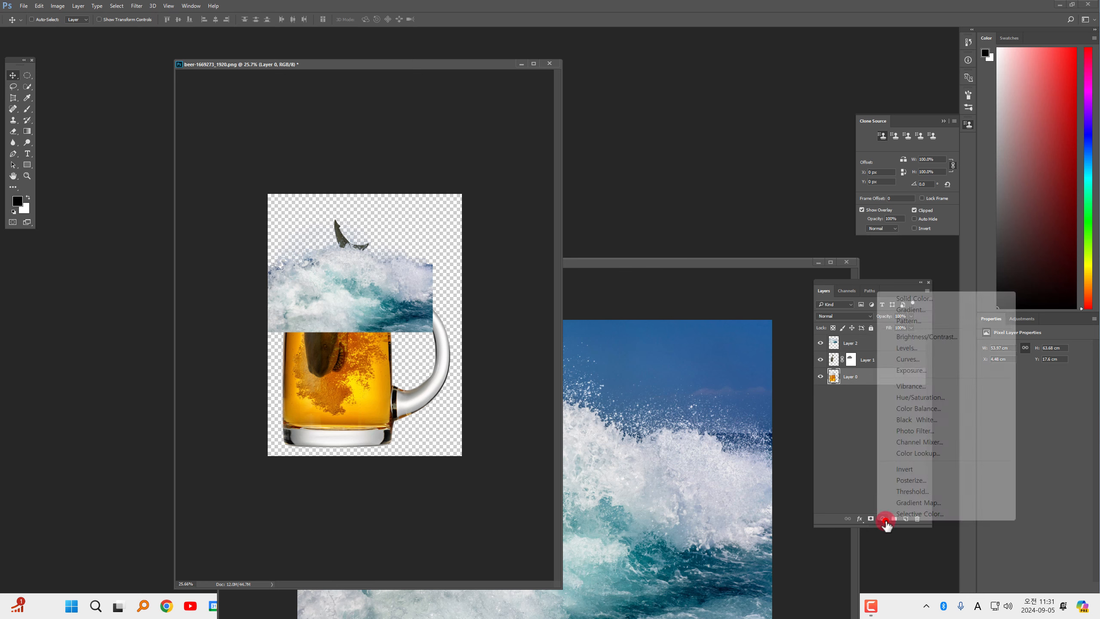
pyautogui.click(857, 376)
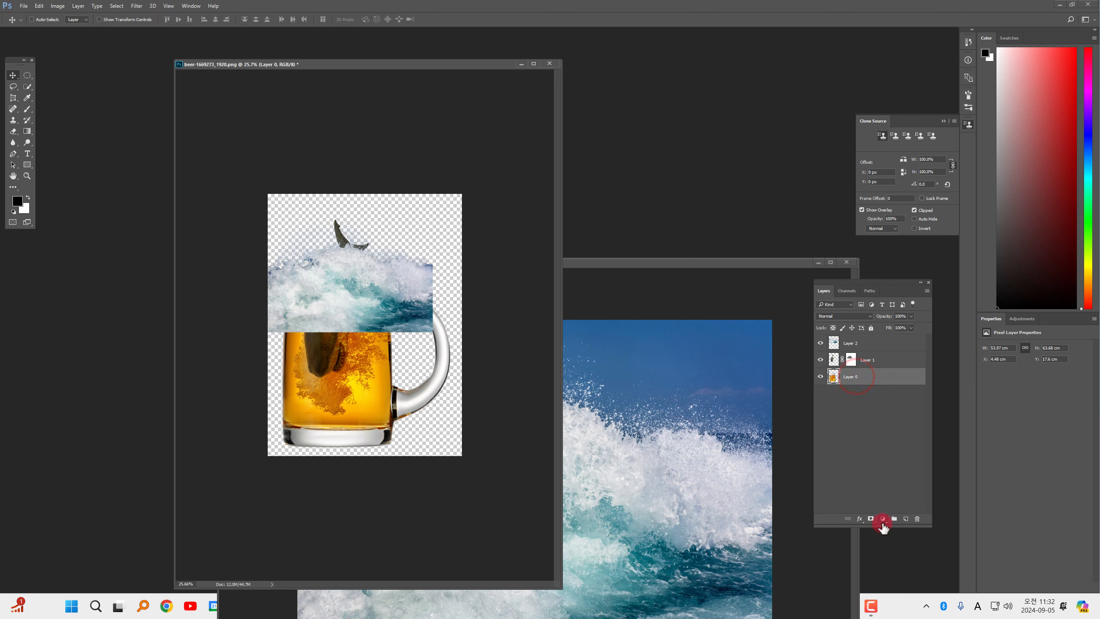
pyautogui.click(883, 520)
pyautogui.click(905, 302)
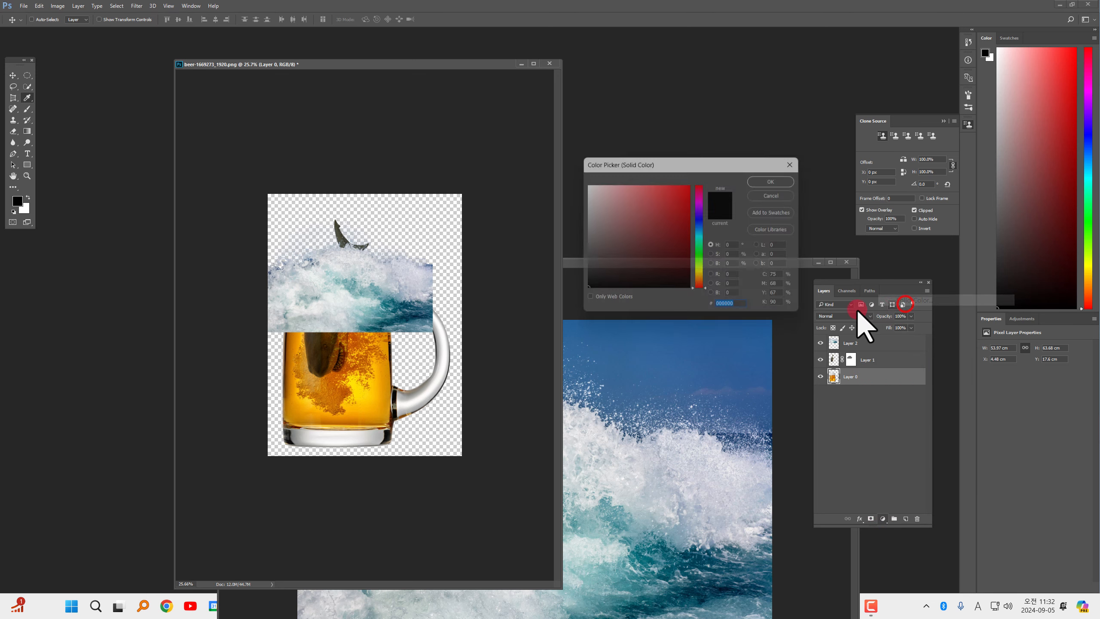
pyautogui.click(702, 233)
pyautogui.moveTo(675, 228); pyautogui.dragTo(662, 197)
pyautogui.click(778, 179)
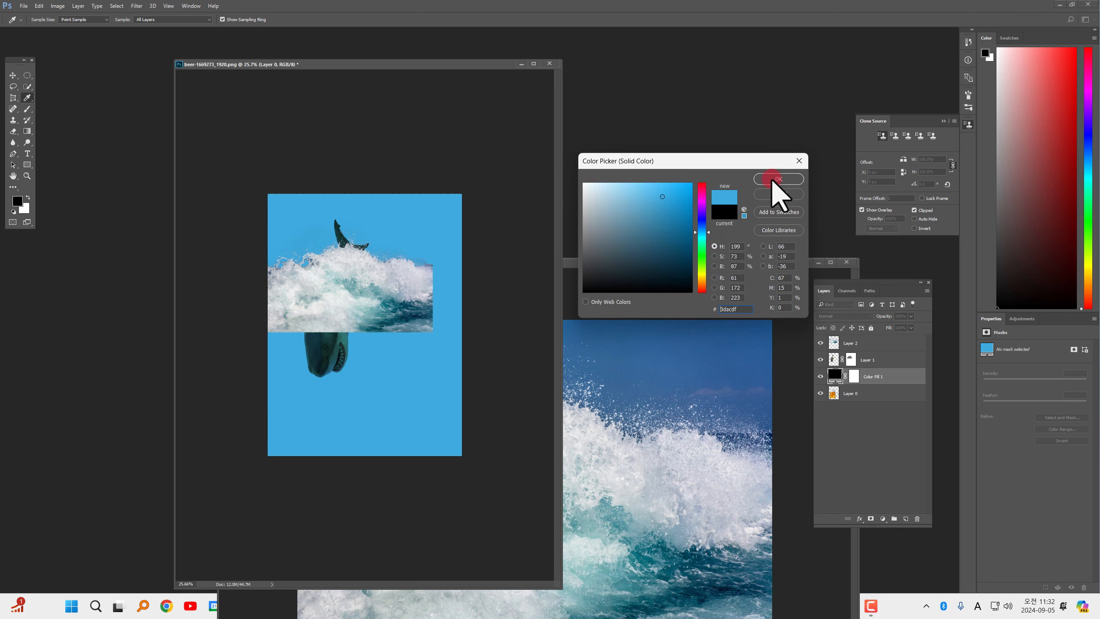
pyautogui.click(871, 379)
pyautogui.moveTo(875, 377); pyautogui.dragTo(880, 405)
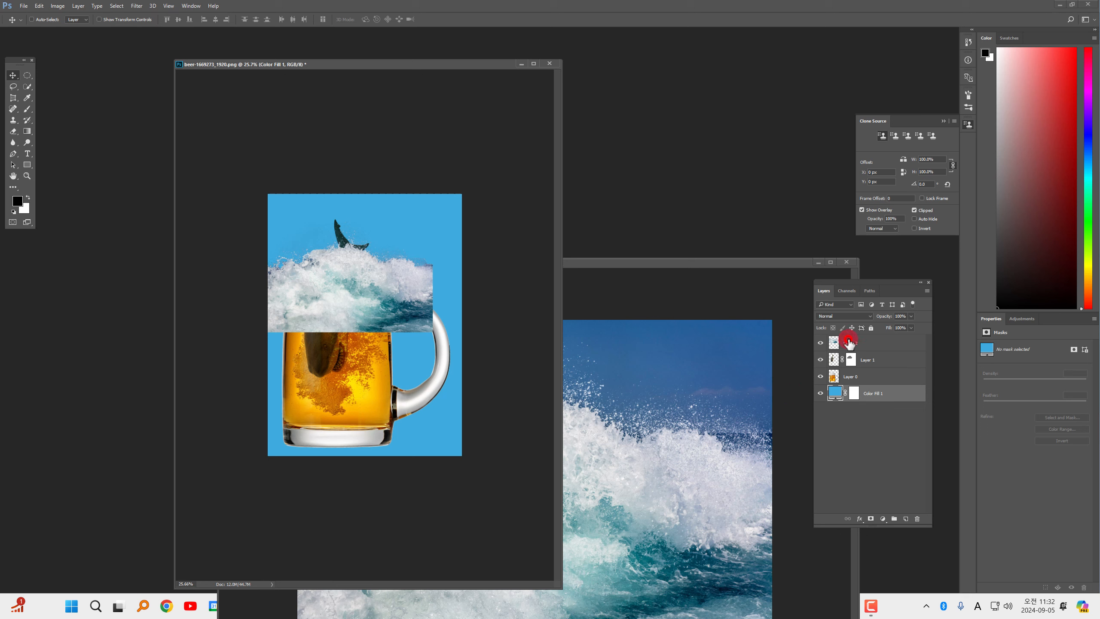
# - Rename the wave layer as 파도
pyautogui.click(849, 342)
pyautogui.doubleClick(849, 343)
pyautogui.write('v')
pyautogui.press('Hangul')
pyautogui.write('파도')
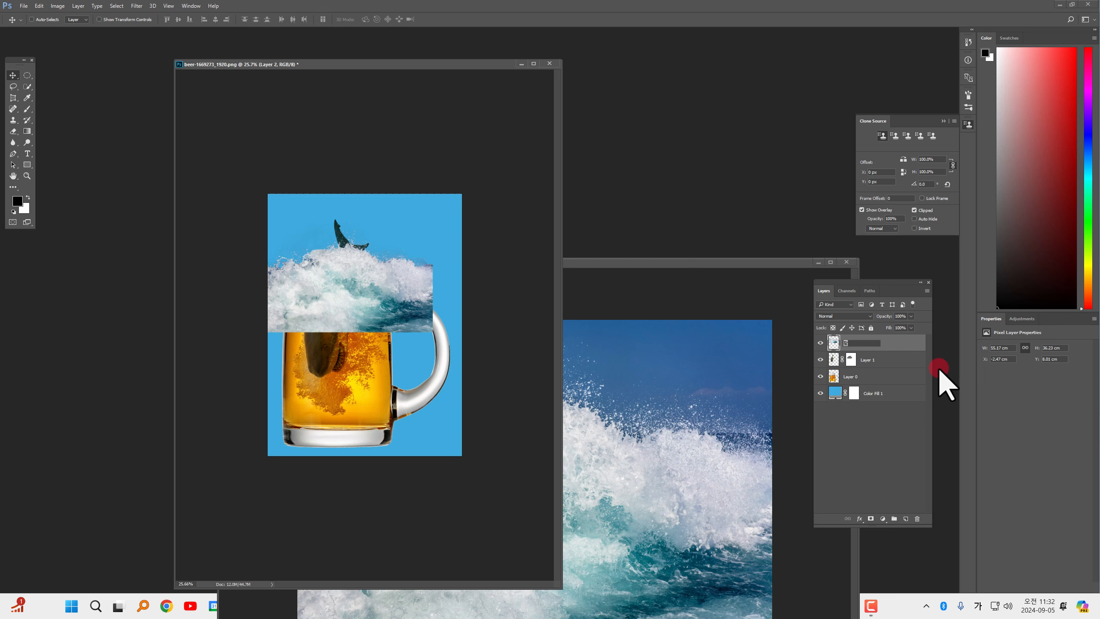
pyautogui.press('Return')
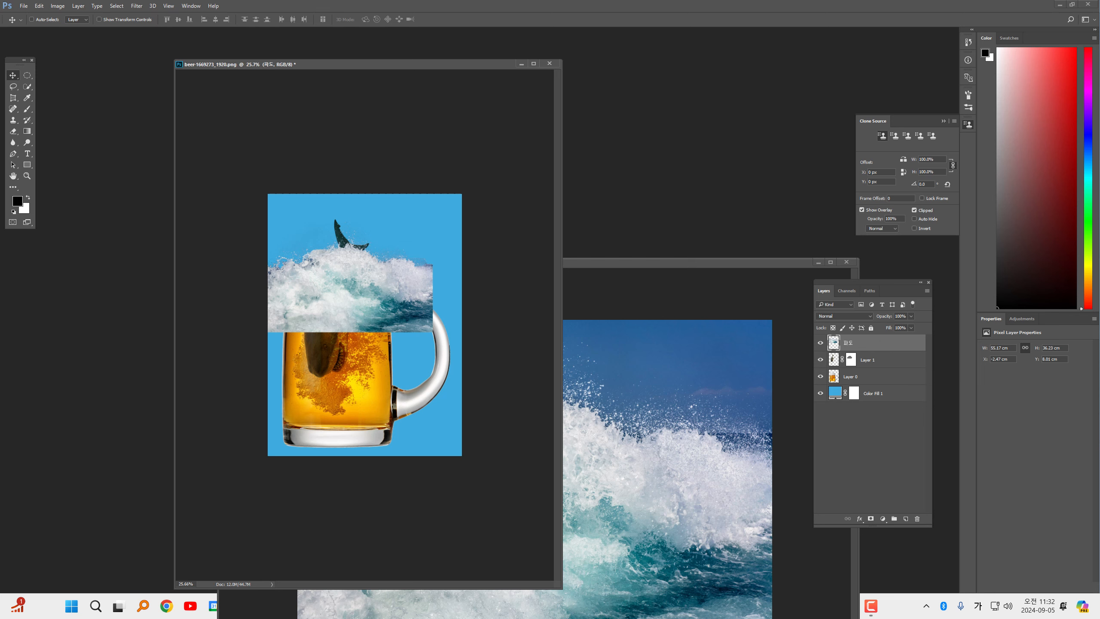
# - Rename the shark layer as 상어 and the mug layer as 맥주잔
pyautogui.doubleClick(870, 360)
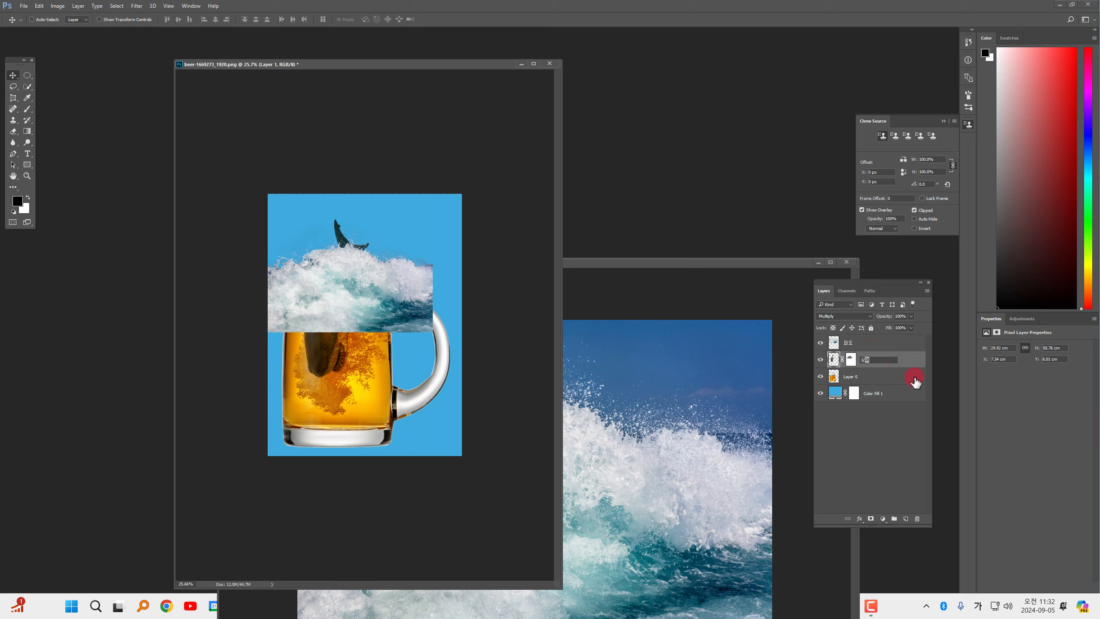
pyautogui.write('상어')
pyautogui.press('Return')
pyautogui.doubleClick(851, 376)
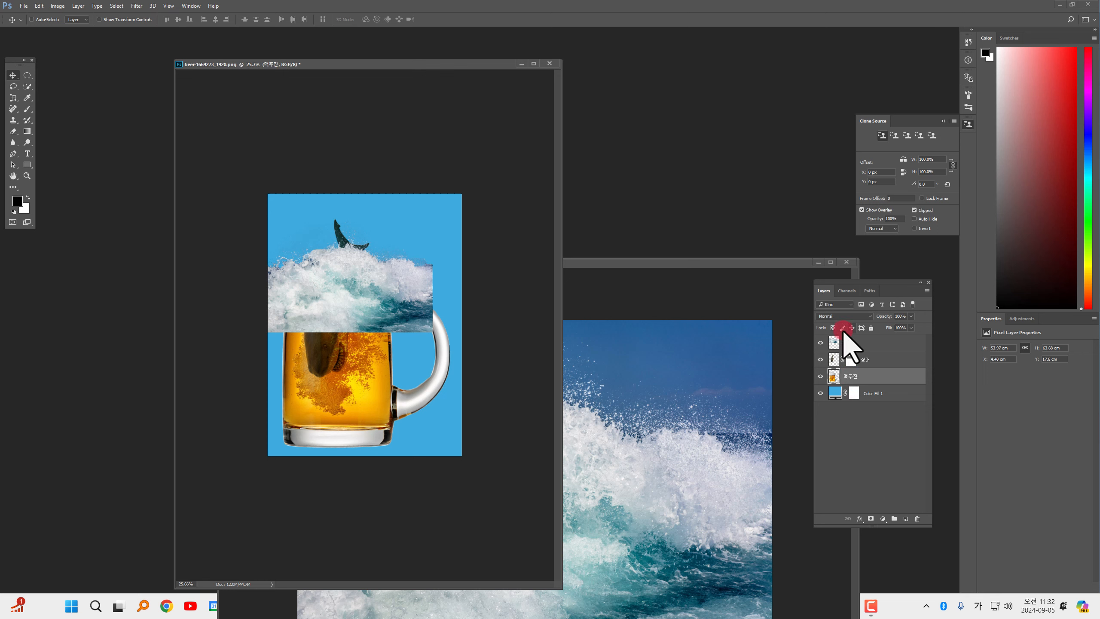
# - Add a layer mask to the 파도 layer and set the foreground colour to white and the background to black
pyautogui.click(865, 348)
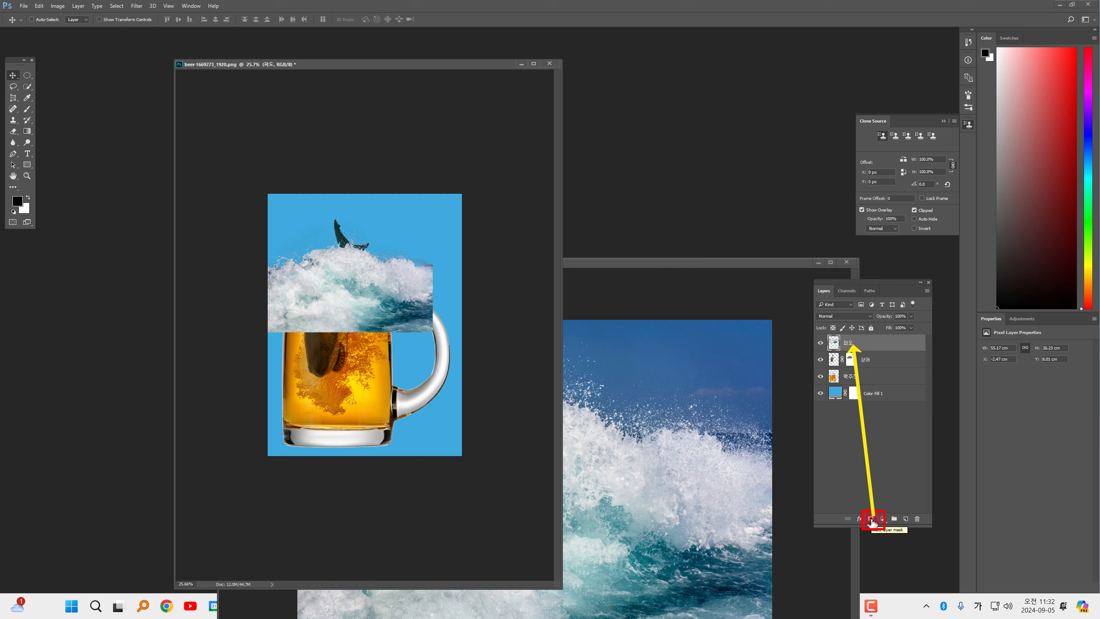
pyautogui.click(872, 519)
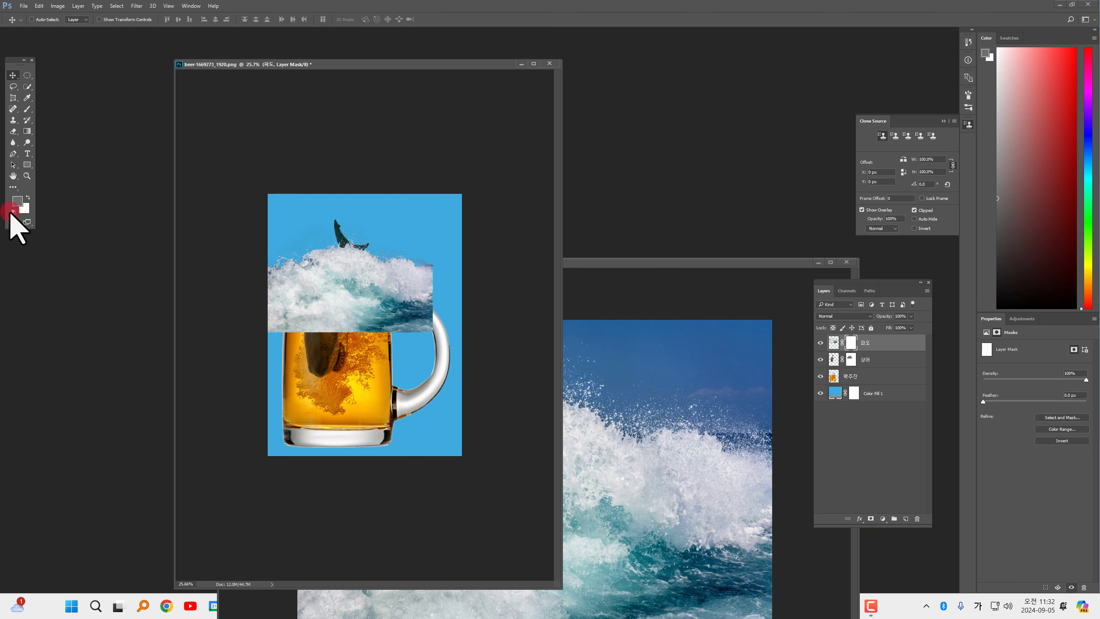
pyautogui.click(13, 212)
pyautogui.click(28, 197)
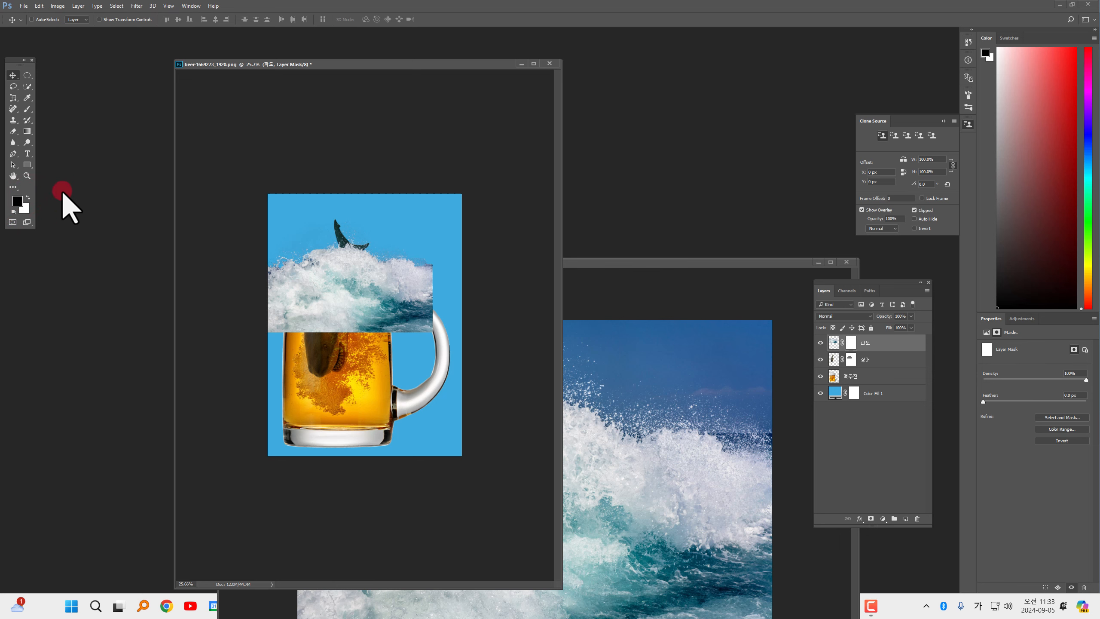
pyautogui.click(27, 199)
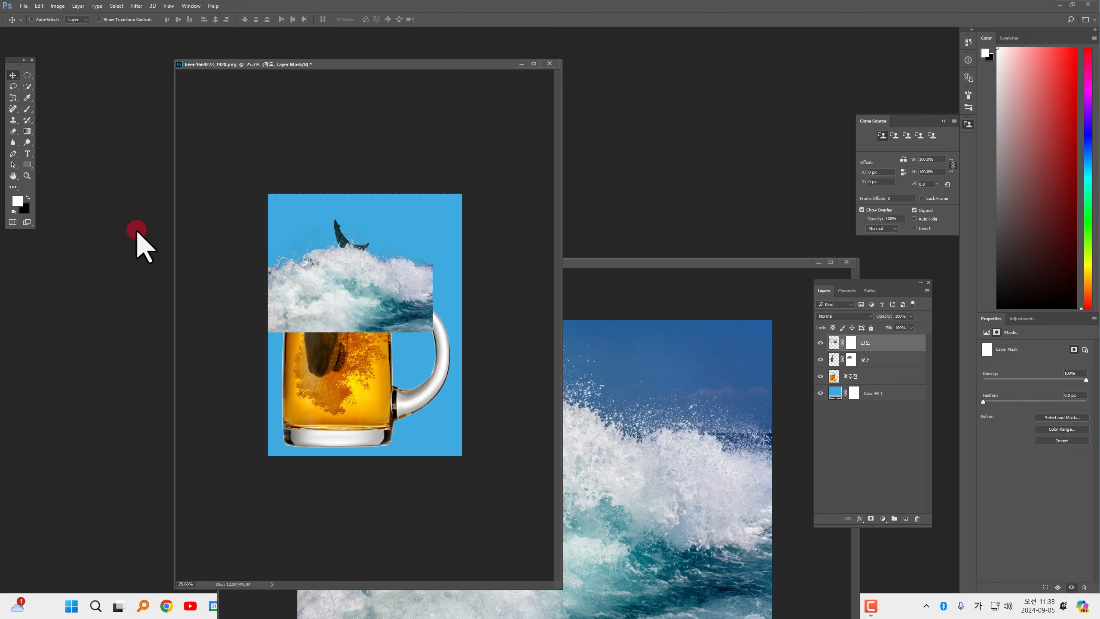
# - Fade out the wave's lower part with short vertical white-to-black gradients on its mask, running from the crest down to the mug's foam
pyautogui.click(27, 132)
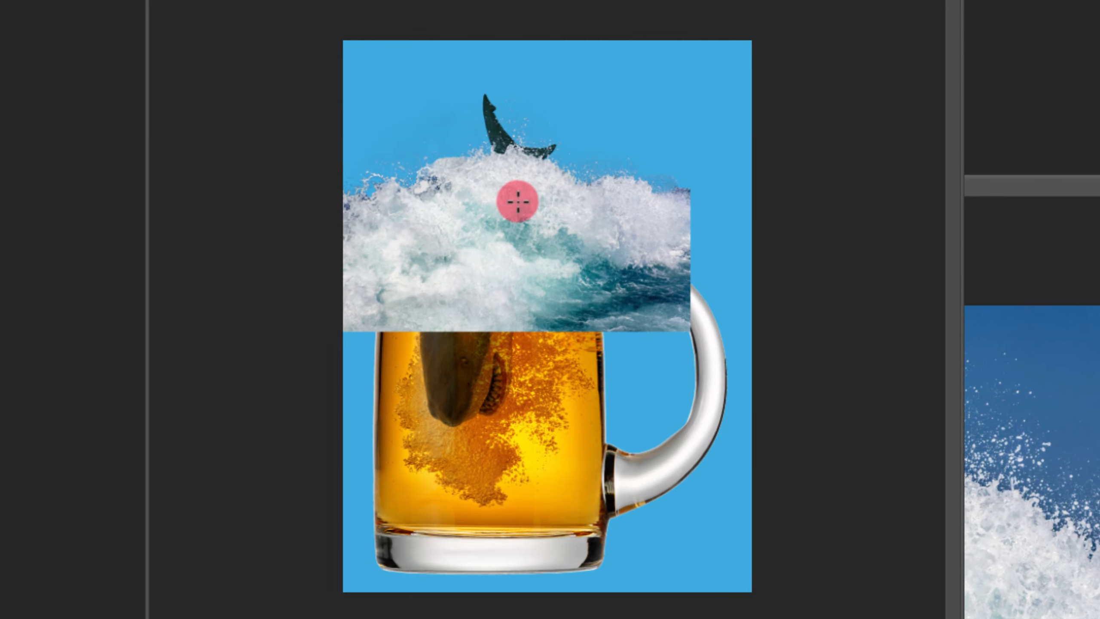
pyautogui.moveTo(510, 207); pyautogui.dragTo(494, 320)
pyautogui.moveTo(506, 178)
pyautogui.mouseDown()
pyautogui.moveTo(503, 265)
pyautogui.moveTo(495, 177)
pyautogui.mouseUp()
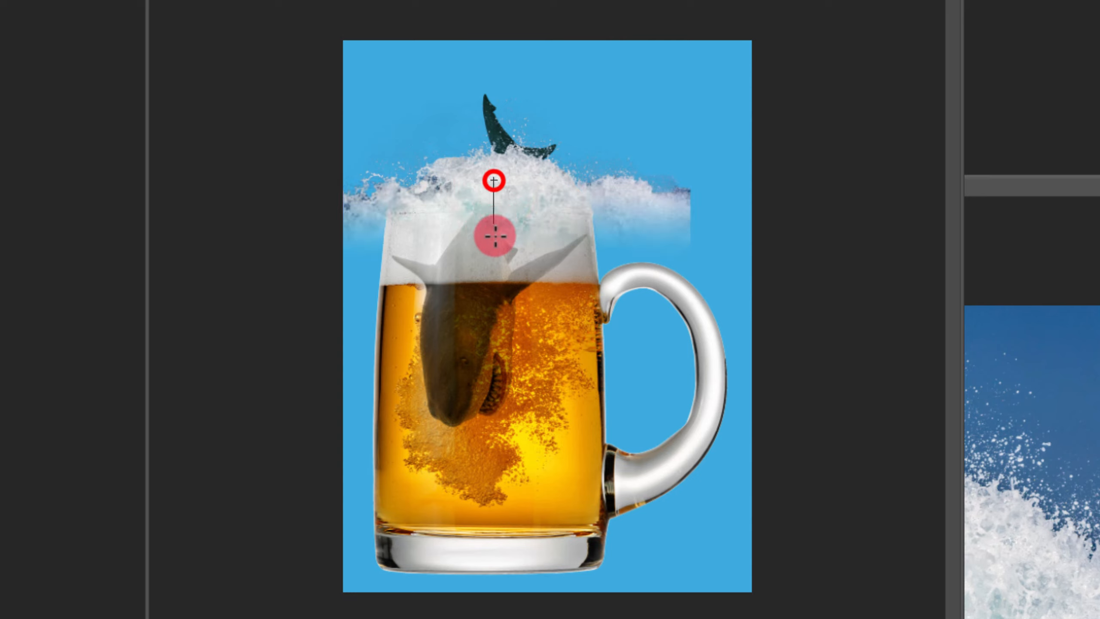
pyautogui.moveTo(495, 236); pyautogui.dragTo(493, 181)
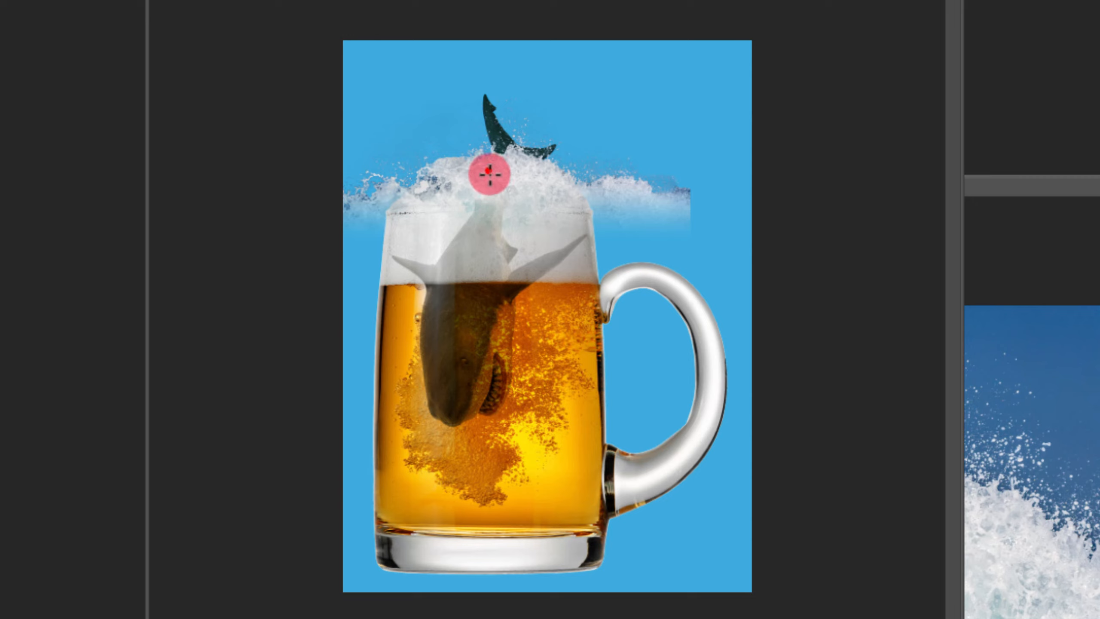
pyautogui.moveTo(495, 224); pyautogui.dragTo(479, 176)
pyautogui.moveTo(482, 234); pyautogui.dragTo(487, 183)
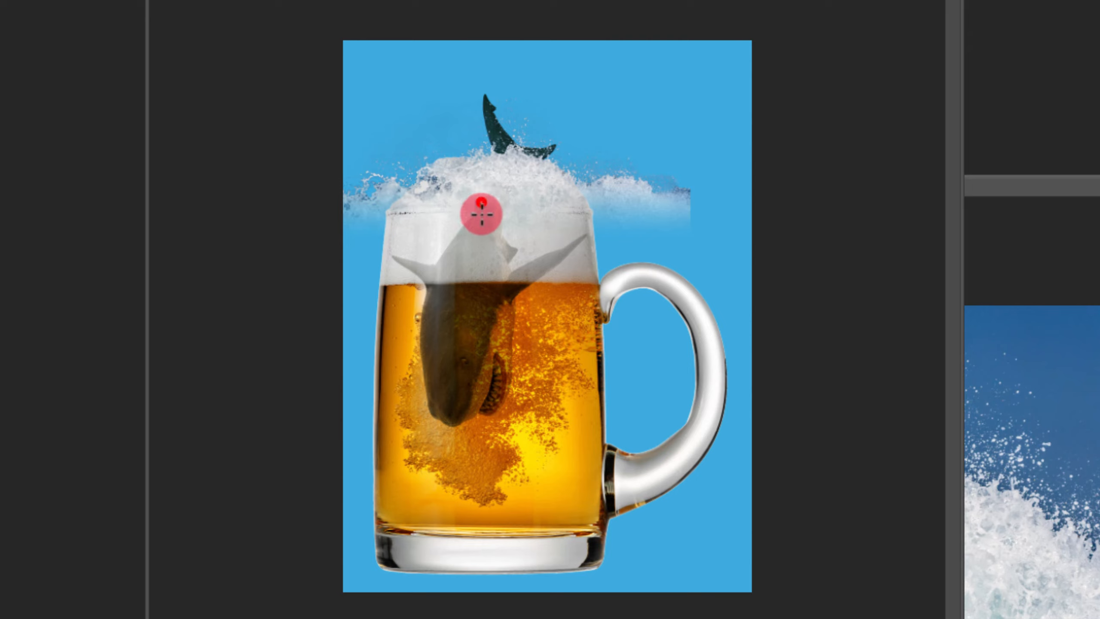
pyautogui.moveTo(480, 234); pyautogui.dragTo(482, 179)
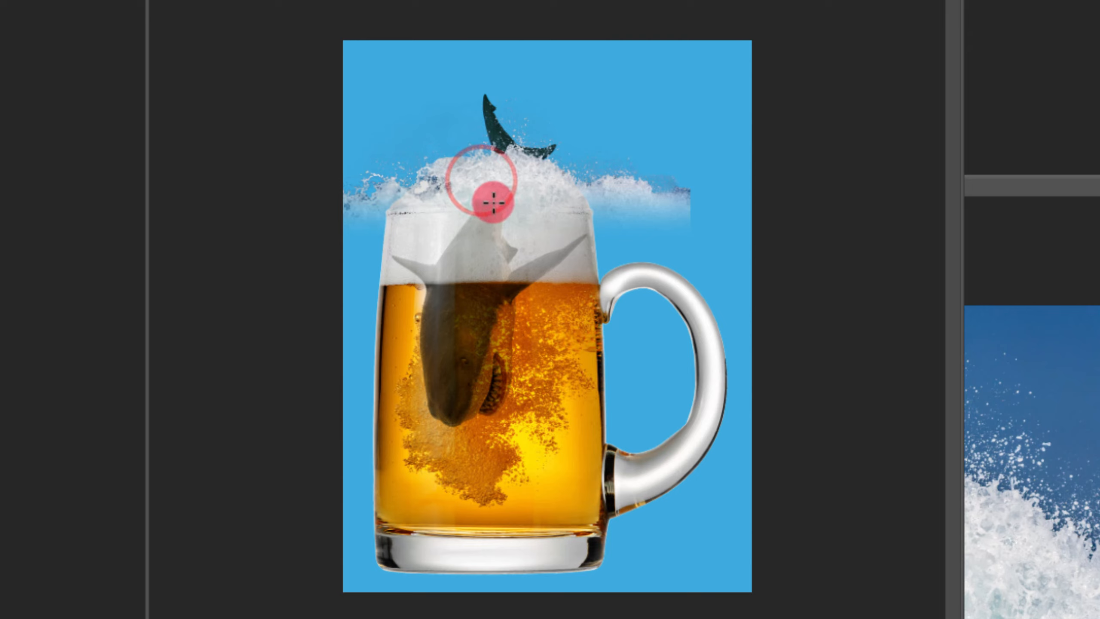
pyautogui.moveTo(482, 225); pyautogui.dragTo(482, 223)
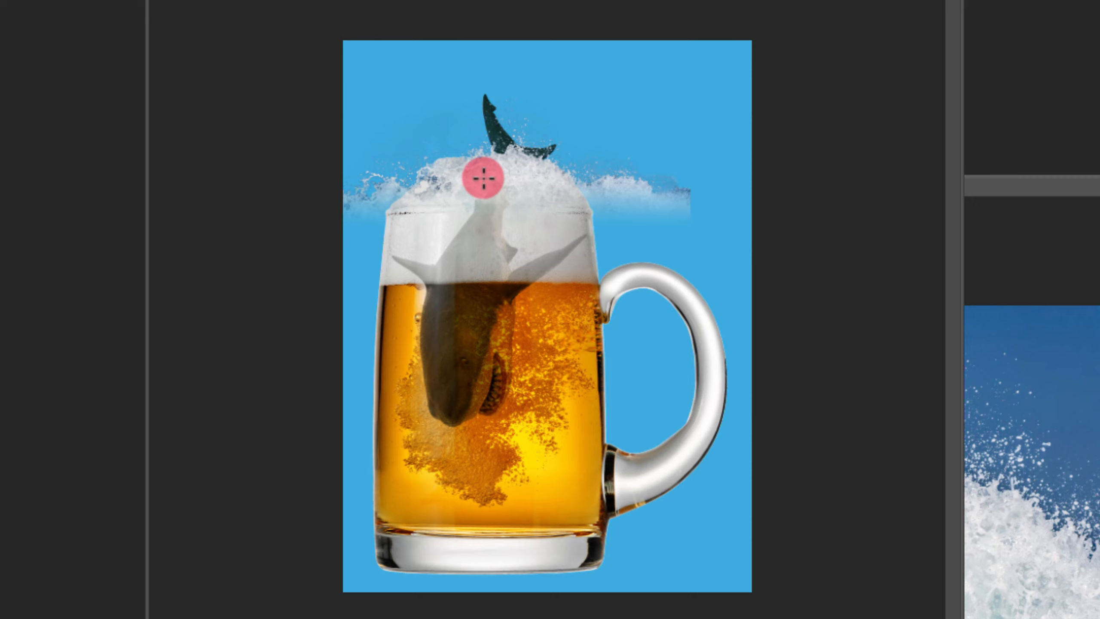
pyautogui.moveTo(466, 234); pyautogui.dragTo(463, 225)
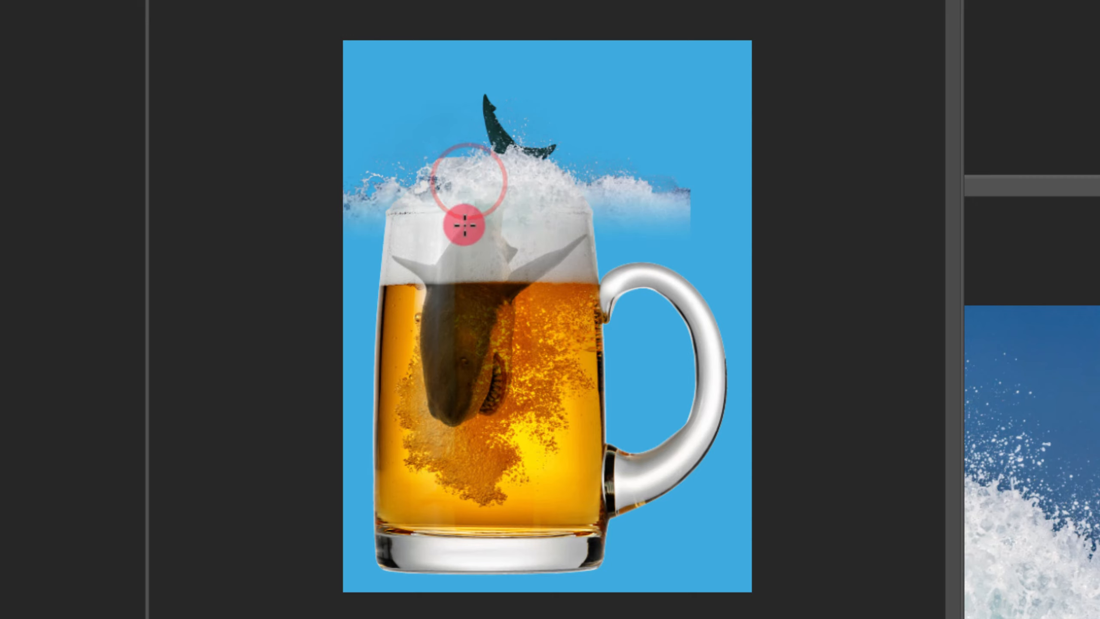
pyautogui.moveTo(480, 179); pyautogui.dragTo(479, 239)
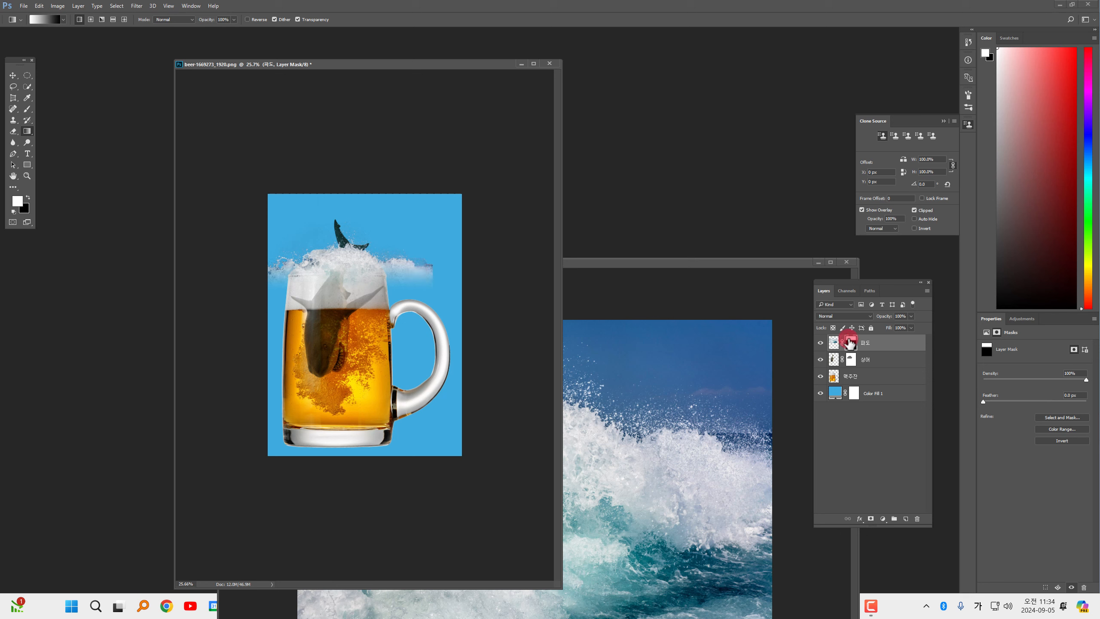
# - Paint black with a 200 px brush on the 파도 mask to hide the wave extending past the mug above the handle
pyautogui.click(28, 198)
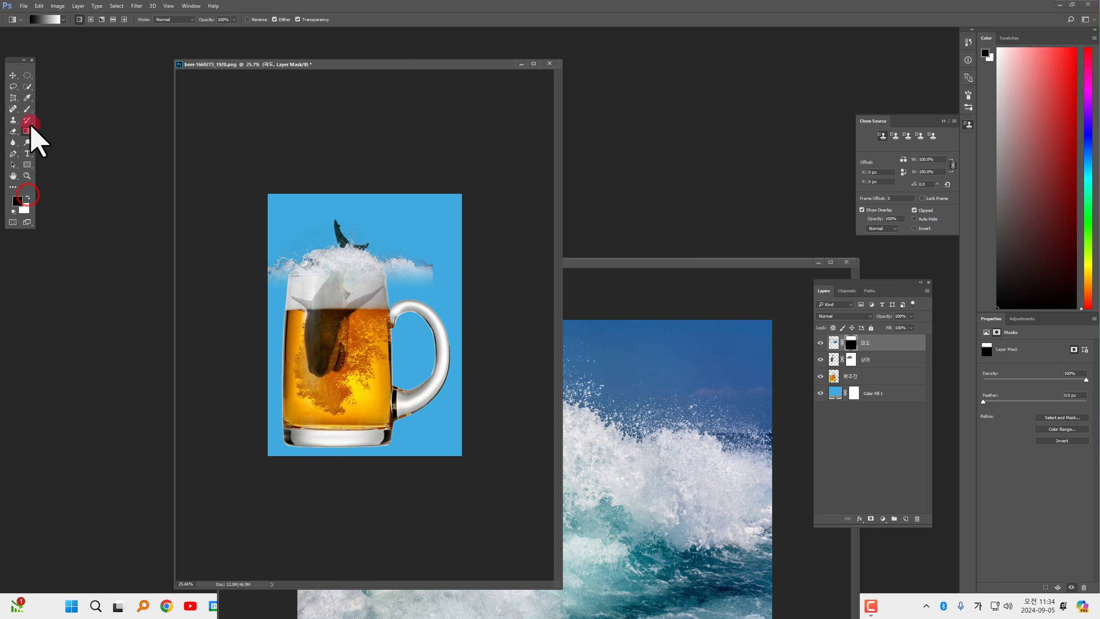
pyautogui.click(27, 110)
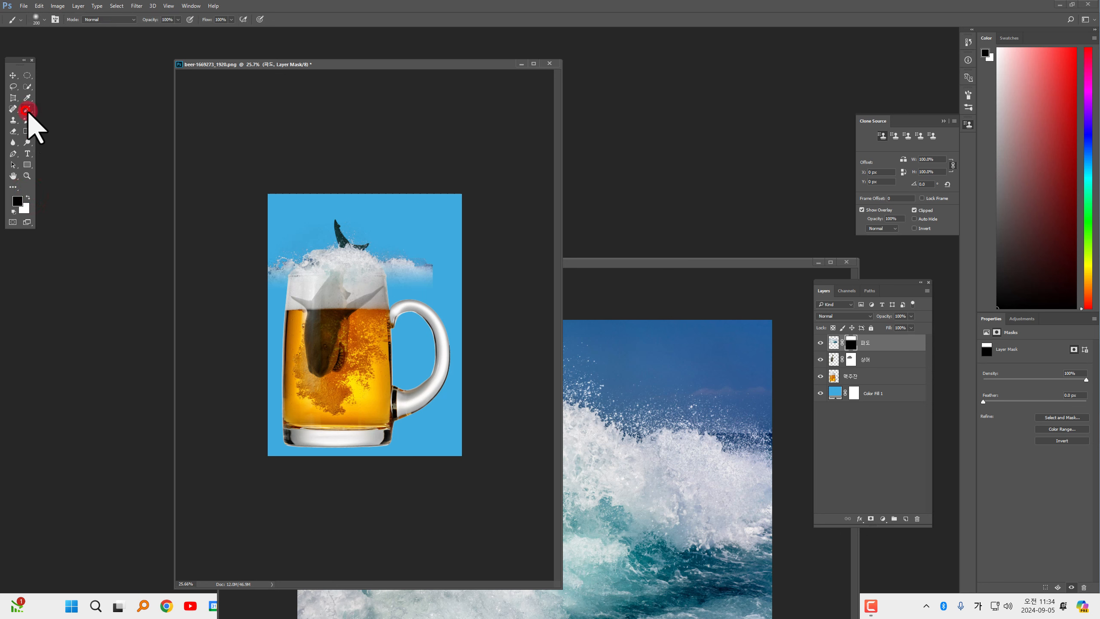
pyautogui.click(443, 278)
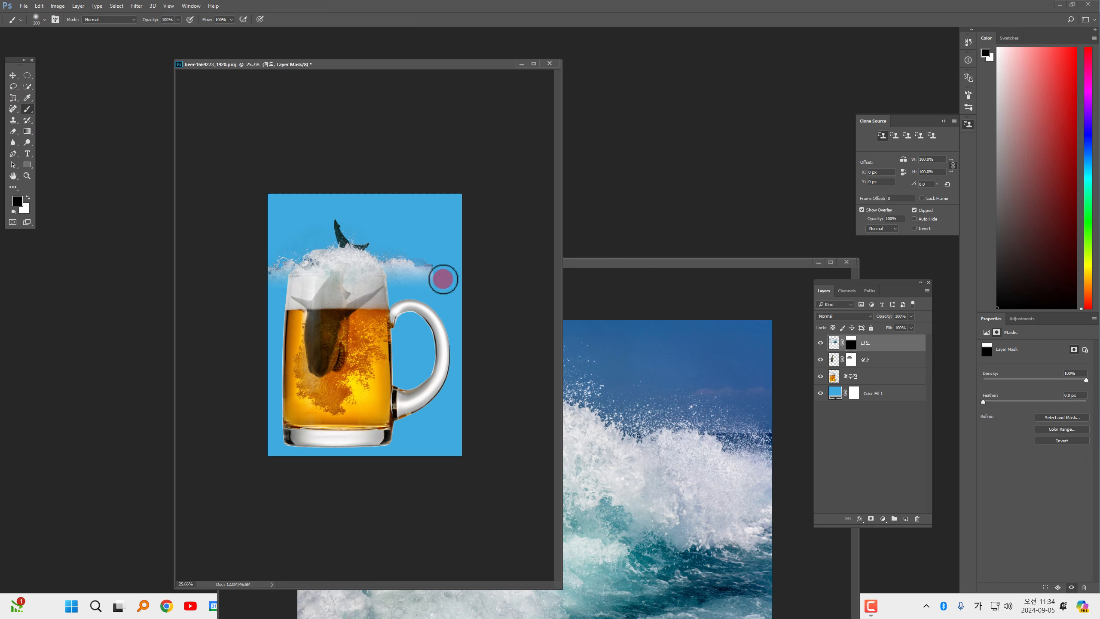
pyautogui.scroll(2, 323, 257)
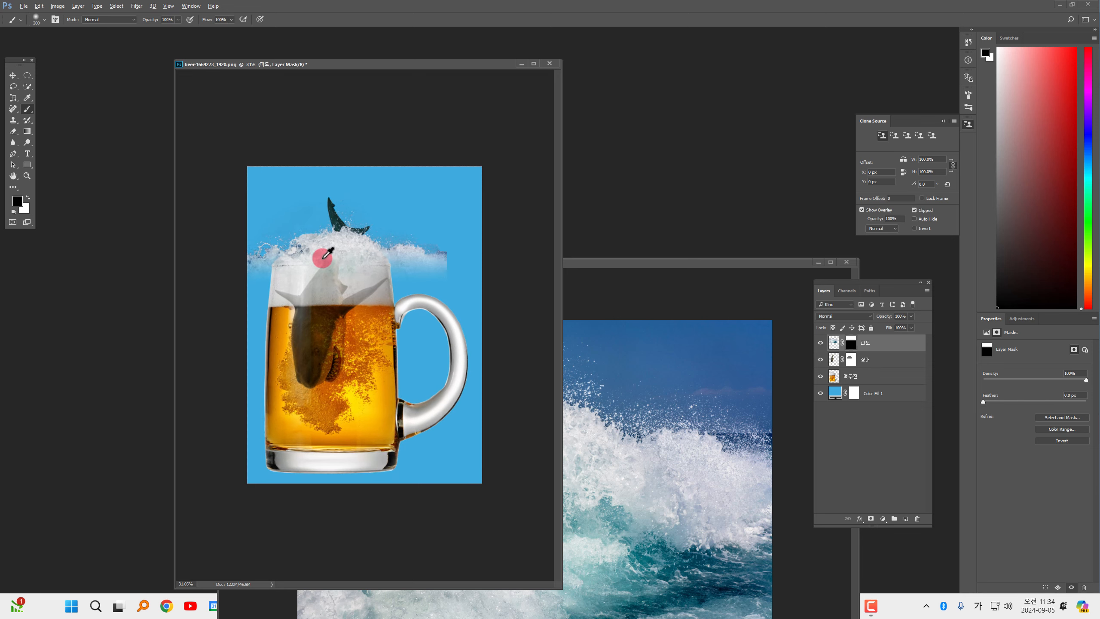
pyautogui.scroll(4, 323, 257)
pyautogui.moveTo(513, 204)
pyautogui.mouseDown()
pyautogui.moveTo(517, 244)
pyautogui.moveTo(504, 211)
pyautogui.moveTo(497, 237)
pyautogui.moveTo(496, 193)
pyautogui.moveTo(503, 225)
pyautogui.moveTo(484, 206)
pyautogui.moveTo(477, 253)
pyautogui.moveTo(451, 207)
pyautogui.moveTo(435, 251)
pyautogui.moveTo(429, 230)
pyautogui.moveTo(444, 244)
pyautogui.moveTo(436, 220)
pyautogui.mouseUp()
# - Reduce the brush size and paint away the remaining wave fringe beside the mug's rim on the handle side
pyautogui.press('[')
pyautogui.press('[')
pyautogui.press('[')
pyautogui.press('[')
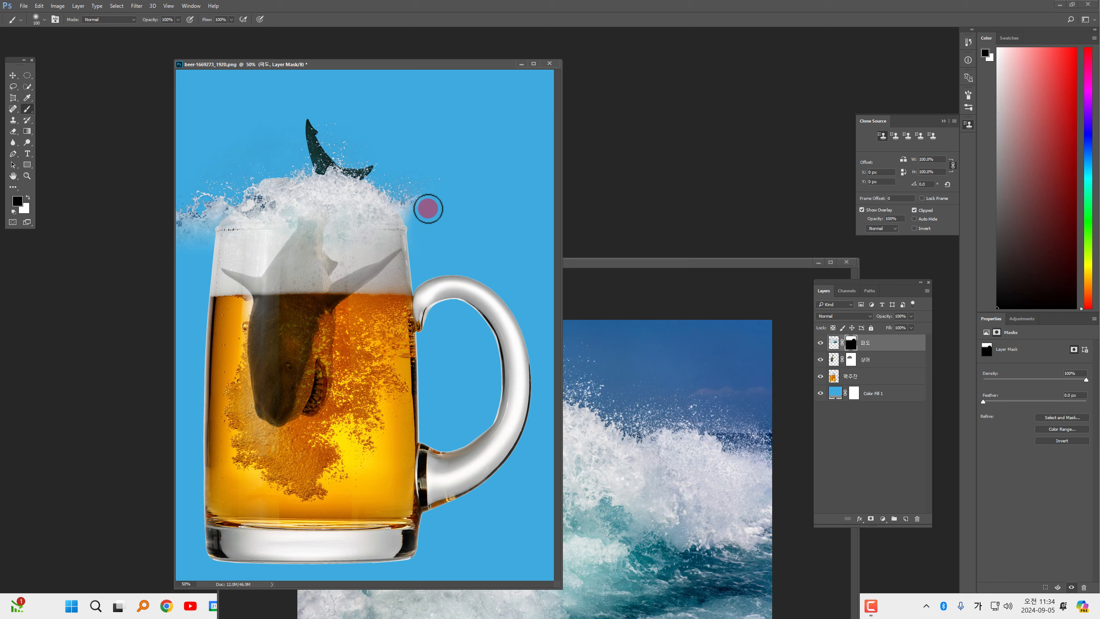
pyautogui.moveTo(411, 207)
pyautogui.mouseDown()
pyautogui.moveTo(418, 223)
pyautogui.moveTo(405, 206)
pyautogui.moveTo(437, 179)
pyautogui.mouseUp()
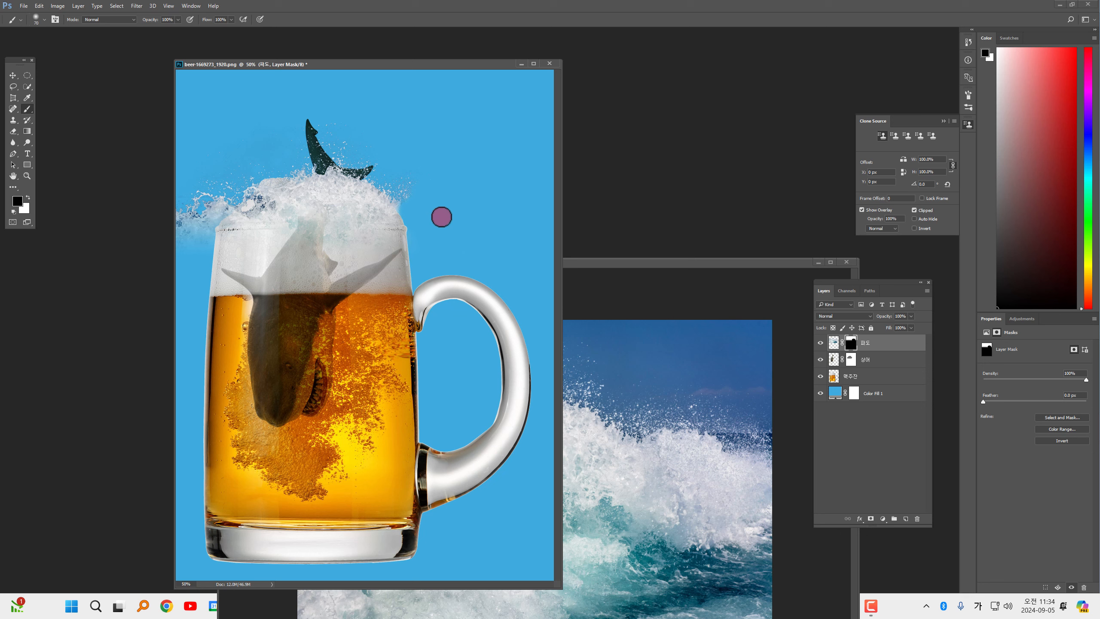
# - Paint black on the 파도 mask to hide the wave spilling past the mug's rim opposite the handle
pyautogui.scroll(-2, 467, 242)
pyautogui.moveTo(223, 215)
pyautogui.mouseDown()
pyautogui.moveTo(205, 264)
pyautogui.moveTo(219, 212)
pyautogui.moveTo(204, 249)
pyautogui.moveTo(218, 263)
pyautogui.moveTo(226, 244)
pyautogui.mouseUp()
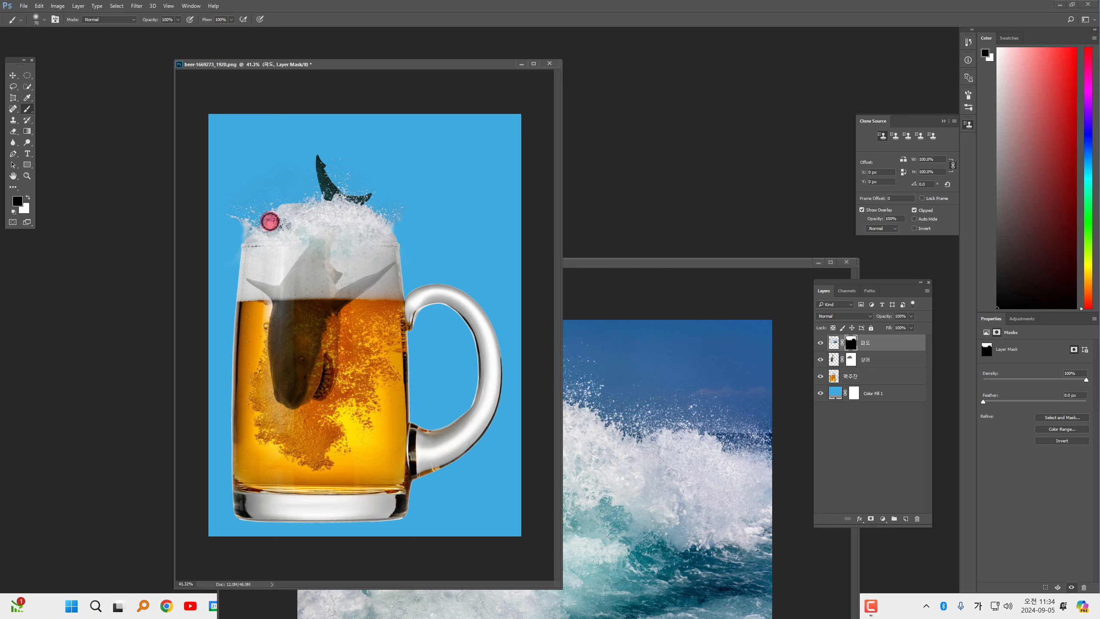
# - Add a Hue/Saturation adjustment clipped to the 파도 layer, with Saturation -29 and Lightness +51
pyautogui.click(867, 342)
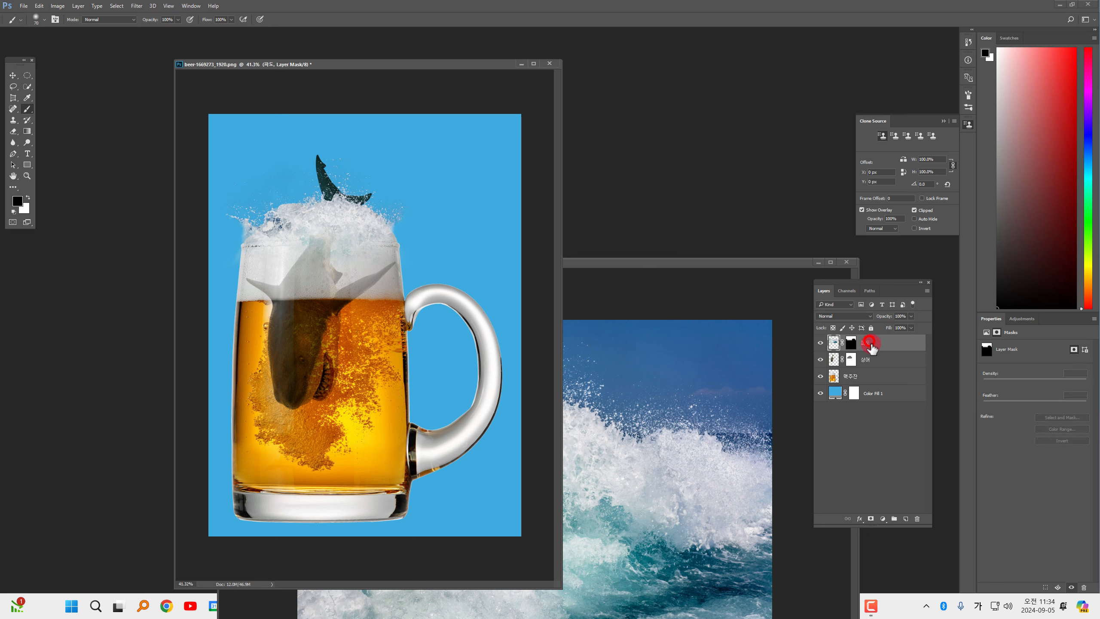
pyautogui.moveTo(884, 521); pyautogui.dragTo(946, 399)
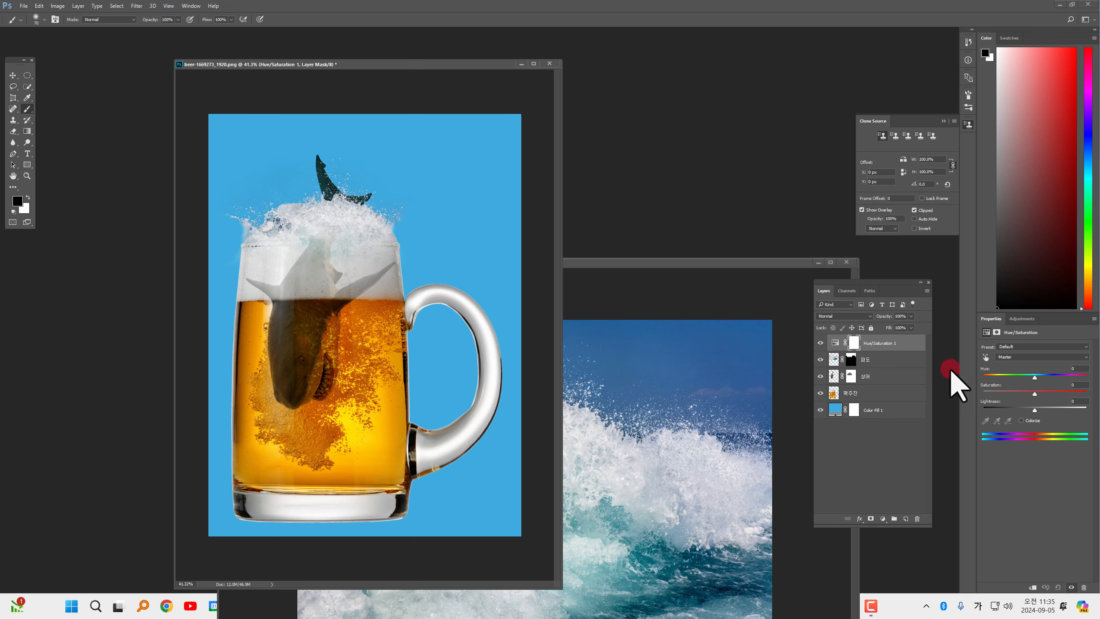
pyautogui.click(1033, 587)
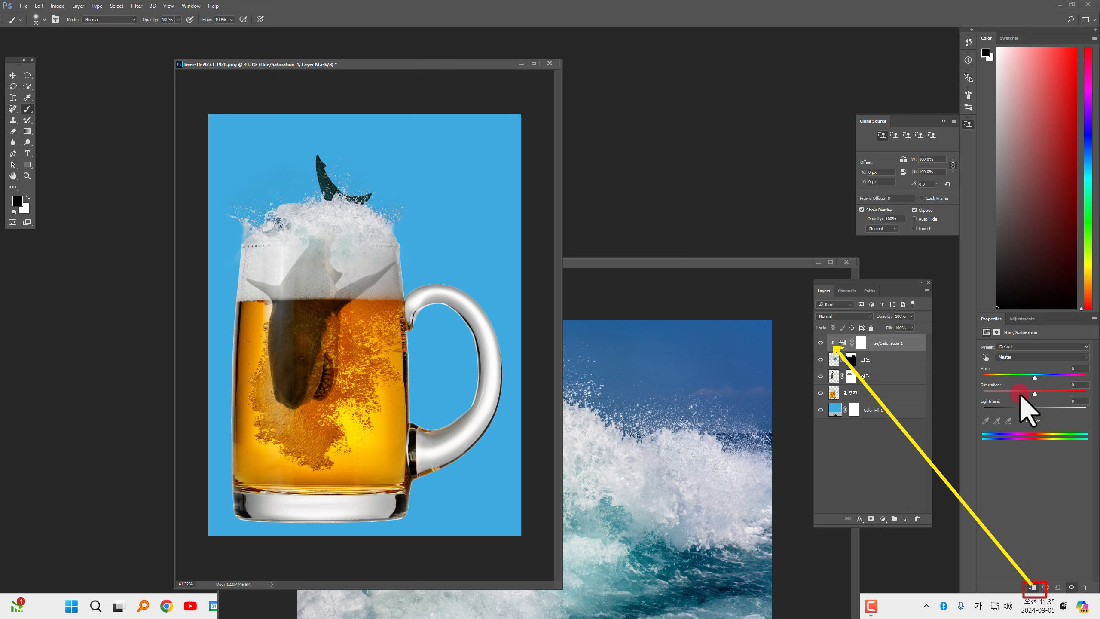
pyautogui.click(1036, 411)
pyautogui.moveTo(1036, 411); pyautogui.dragTo(1048, 410)
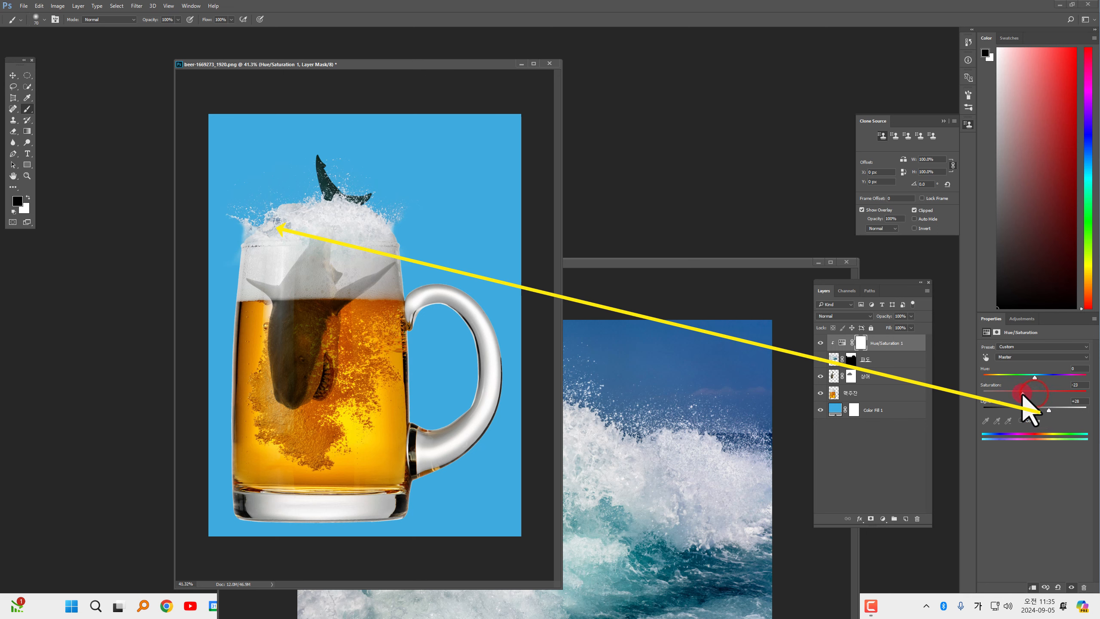
pyautogui.moveTo(1012, 394); pyautogui.dragTo(1042, 411)
pyautogui.moveTo(1047, 412); pyautogui.dragTo(1060, 411)
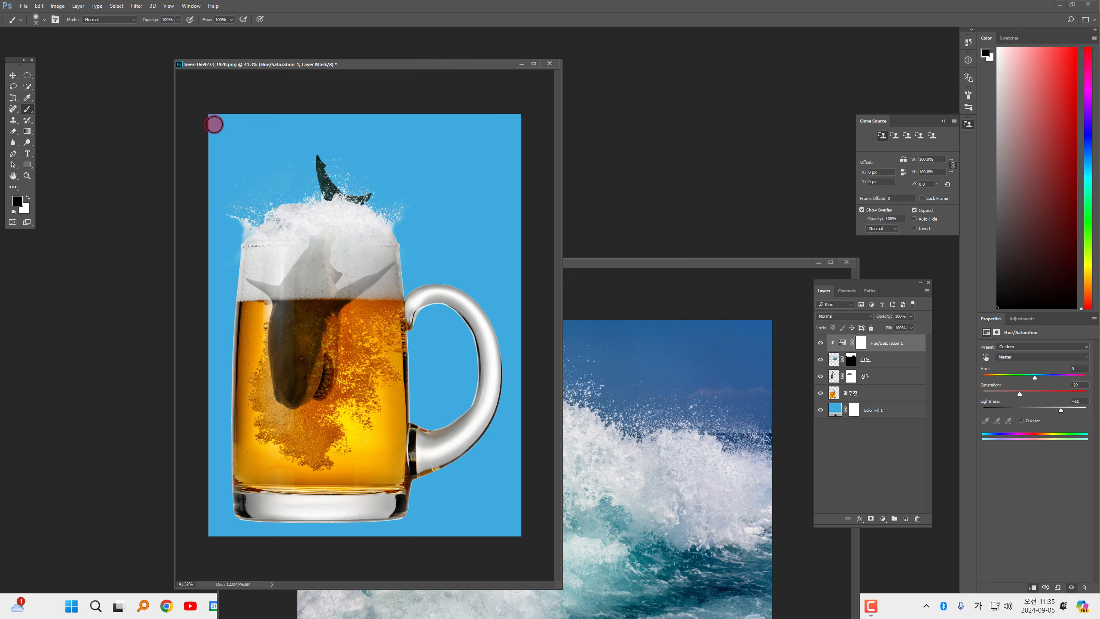
# - Enlarge the document window, and convert the 파도 layer and its Hue/Saturation adjustment into one smart object
pyautogui.moveTo(563, 202); pyautogui.dragTo(674, 204)
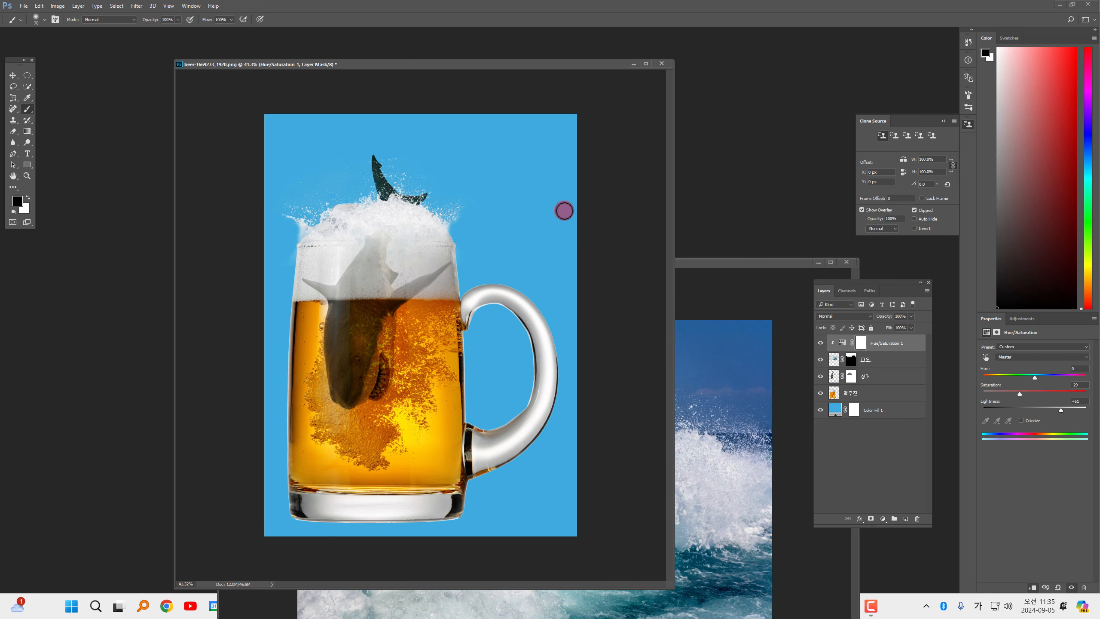
pyautogui.moveTo(173, 60); pyautogui.dragTo(150, 49)
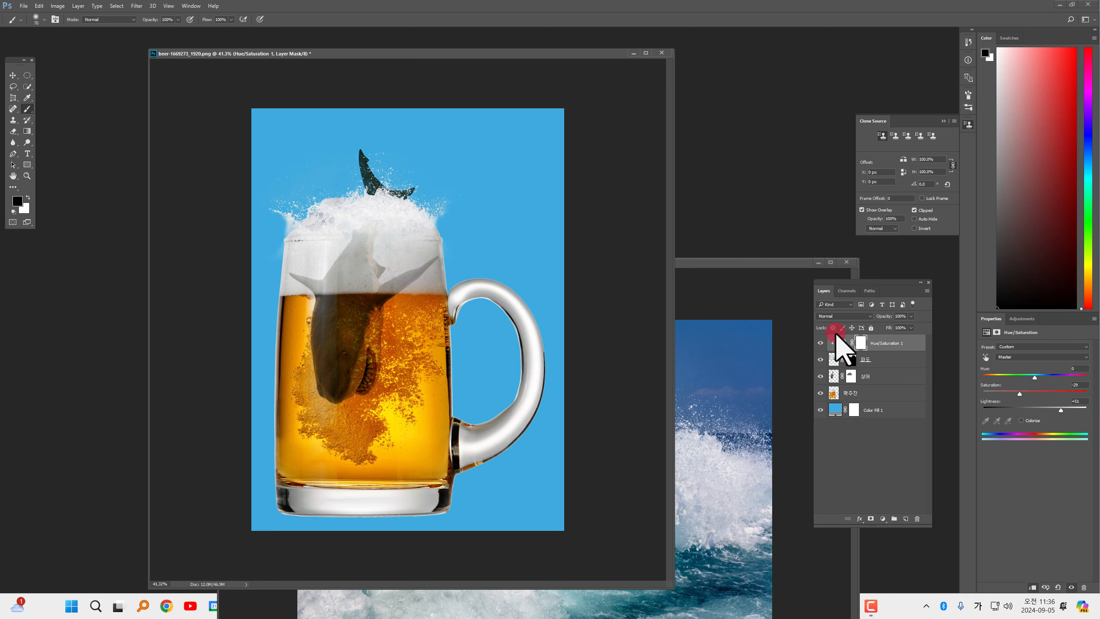
pyautogui.click(887, 350)
pyautogui.keyDown('shift'); pyautogui.click(893, 366); pyautogui.keyUp('shift')
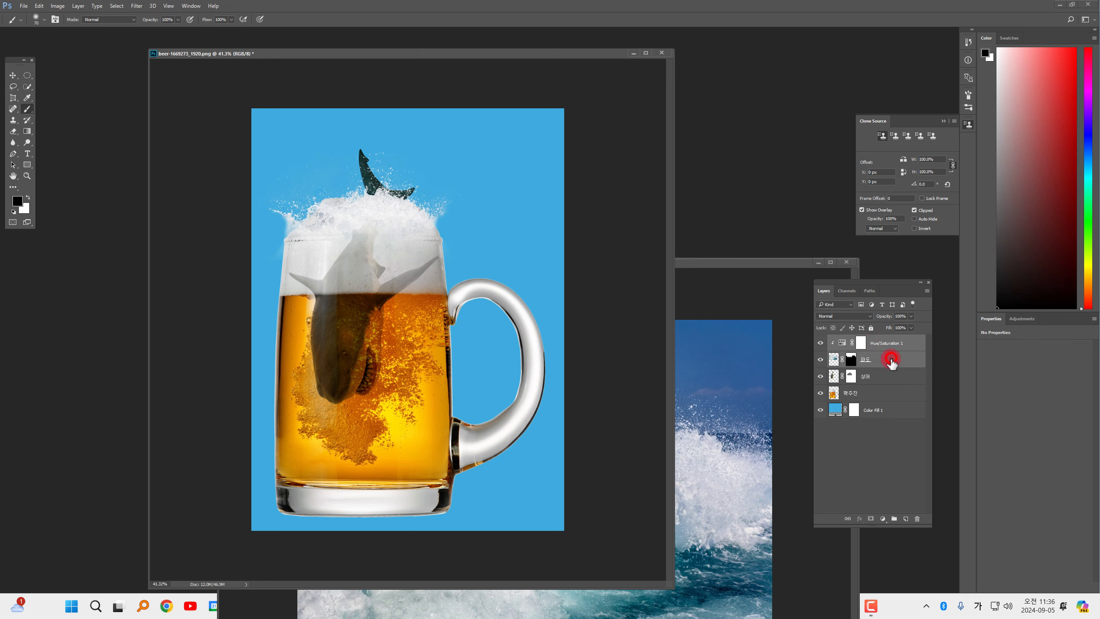
pyautogui.click(893, 346)
pyautogui.keyDown('ctrl'); pyautogui.click(893, 361); pyautogui.keyUp('ctrl')
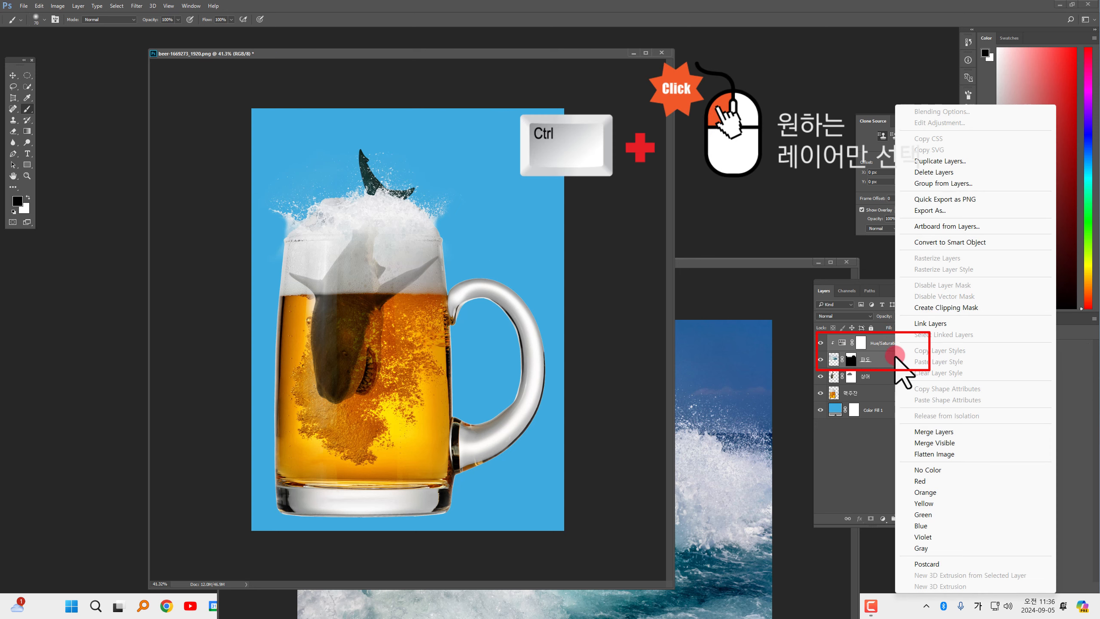
pyautogui.click(931, 242)
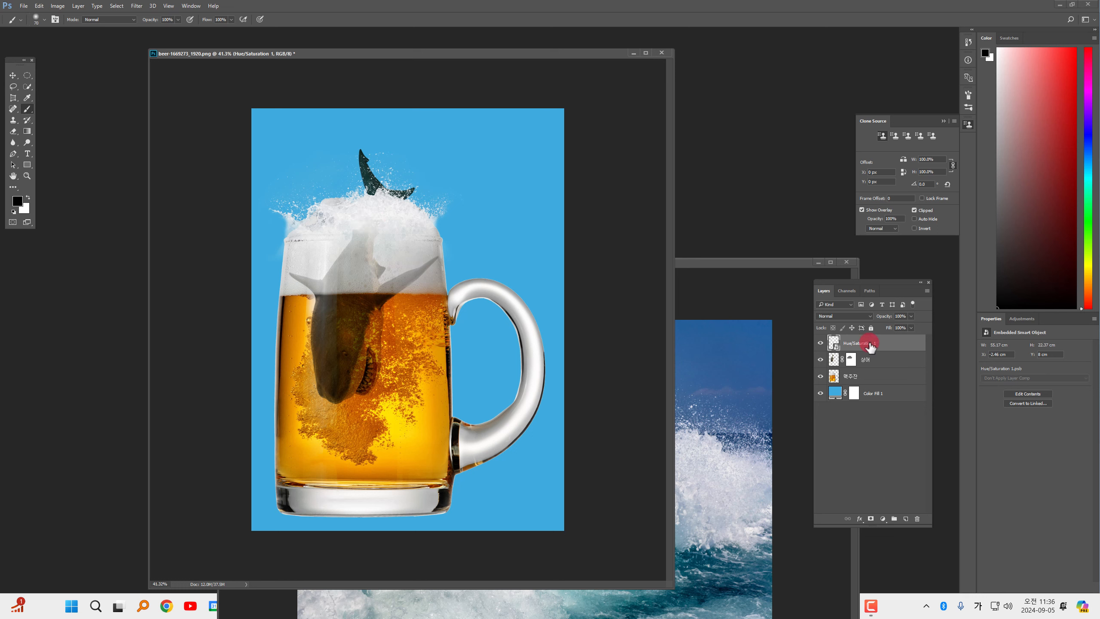
# - Duplicate the splash smart object, rotate the copy about -54.5°, and place it over the foam's edge opposite the handle
pyautogui.hotkey('ctrl', 'j')
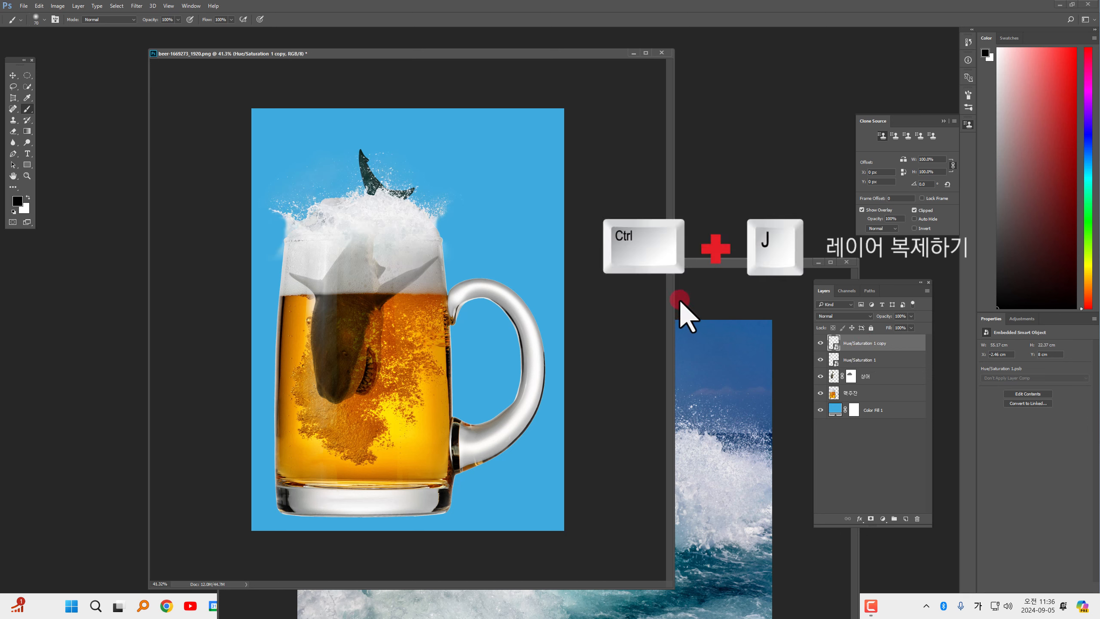
pyautogui.hotkey('ctrl', 't')
pyautogui.moveTo(528, 220); pyautogui.dragTo(492, 128)
pyautogui.moveTo(419, 195); pyautogui.dragTo(398, 206)
pyautogui.moveTo(484, 205); pyautogui.dragTo(469, 157)
pyautogui.moveTo(365, 215); pyautogui.dragTo(356, 182)
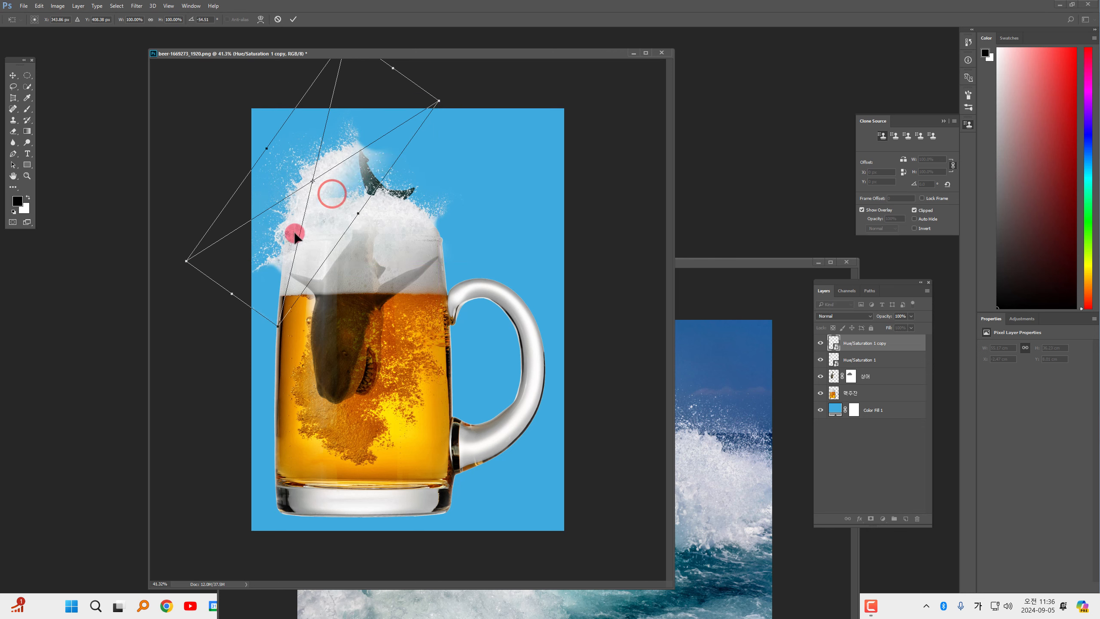
pyautogui.moveTo(281, 236); pyautogui.dragTo(286, 225)
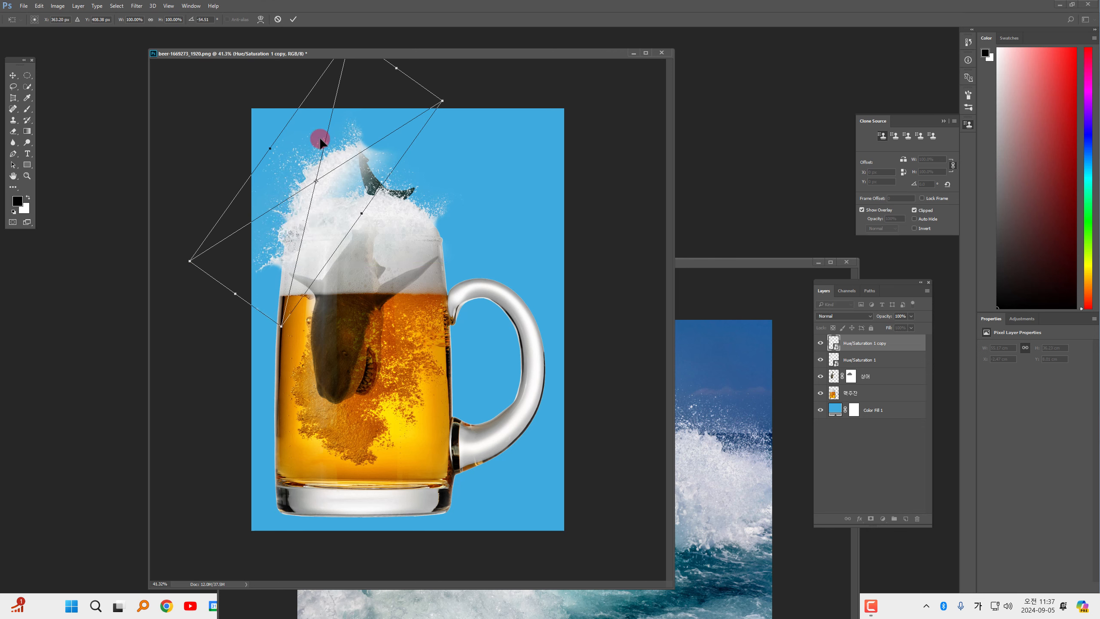
pyautogui.click(294, 19)
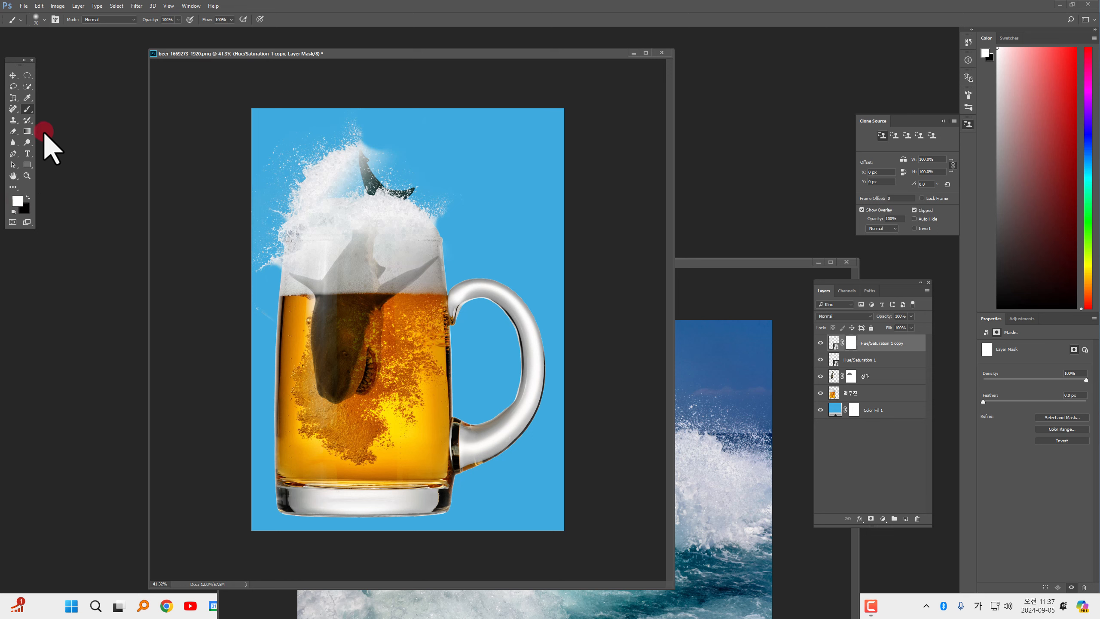
# - Add a layer mask to the splash copy and fade its inner part with short diagonal white-to-black gradients
pyautogui.click(27, 131)
pyautogui.moveTo(302, 215); pyautogui.dragTo(325, 182)
pyautogui.moveTo(290, 238); pyautogui.dragTo(309, 215)
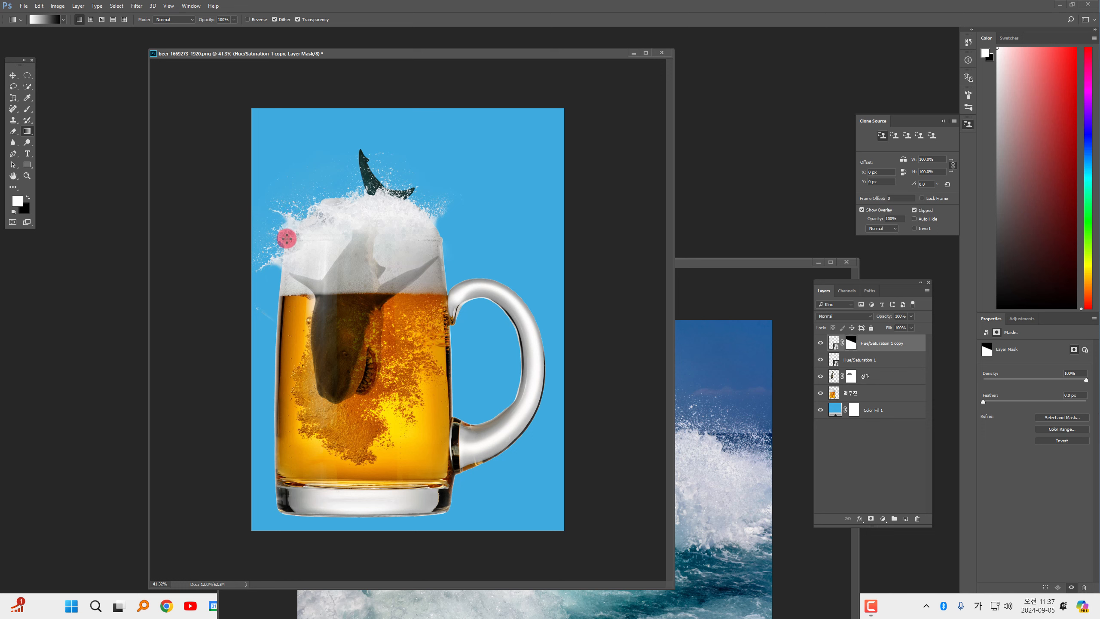
pyautogui.click(12, 76)
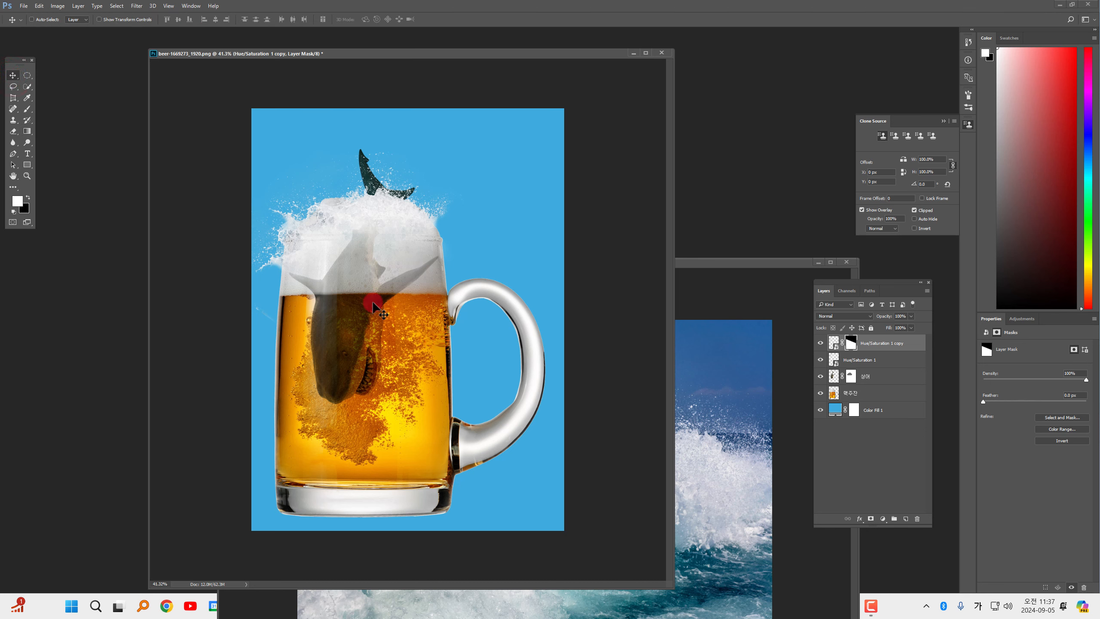
pyautogui.moveTo(285, 256); pyautogui.dragTo(285, 252)
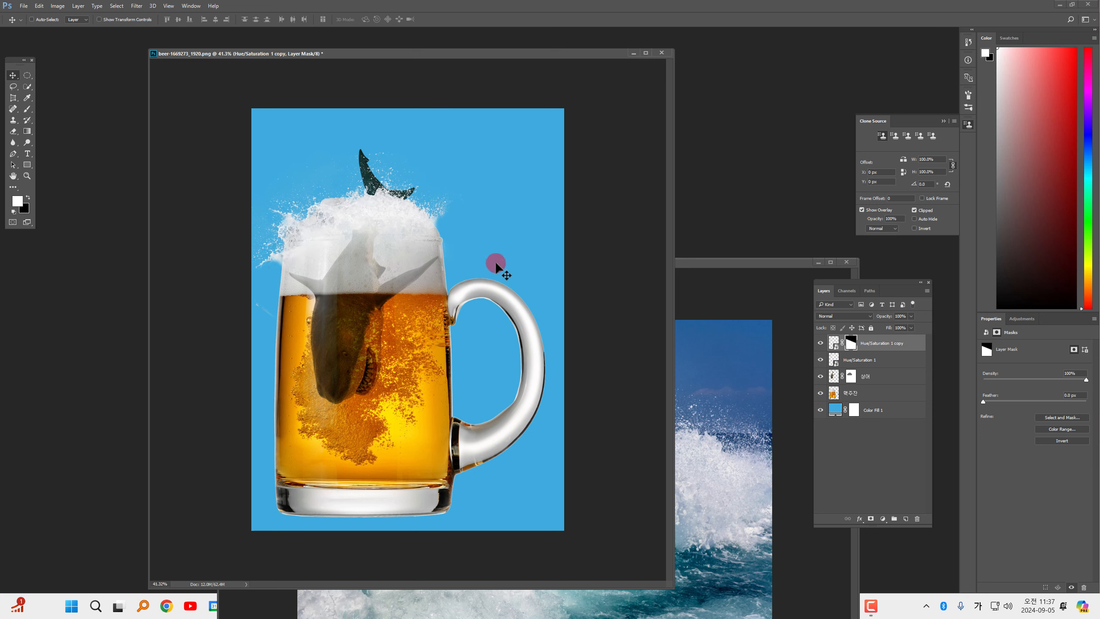
# - Duplicate the masked splash copy and rename the new layer 우측 포말
pyautogui.click(883, 347)
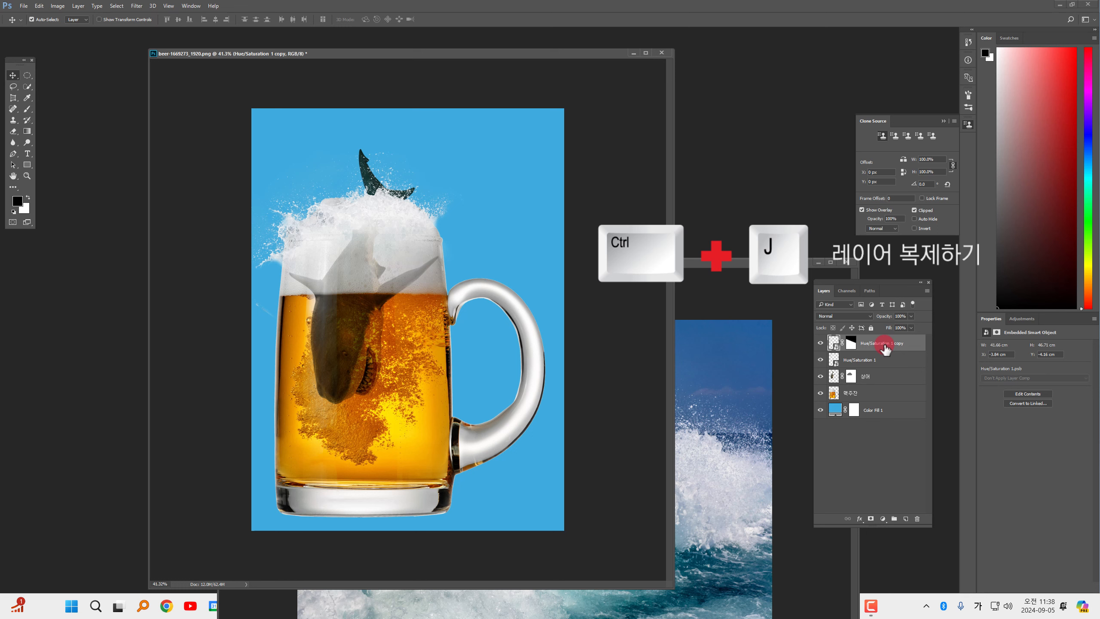
pyautogui.hotkey('ctrl', 'j')
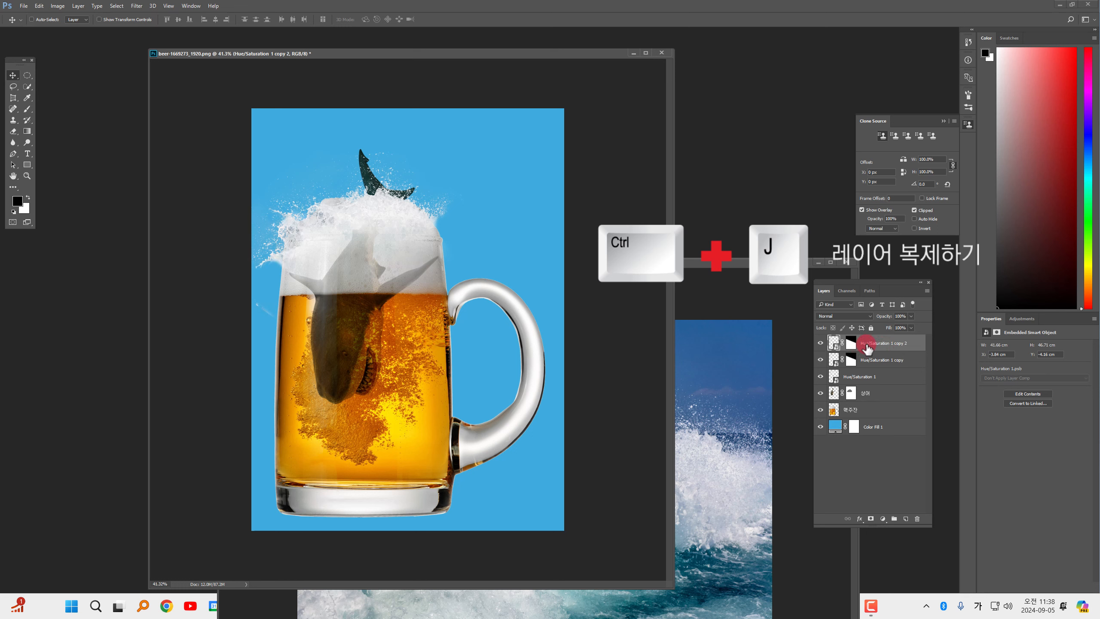
pyautogui.doubleClick(883, 343)
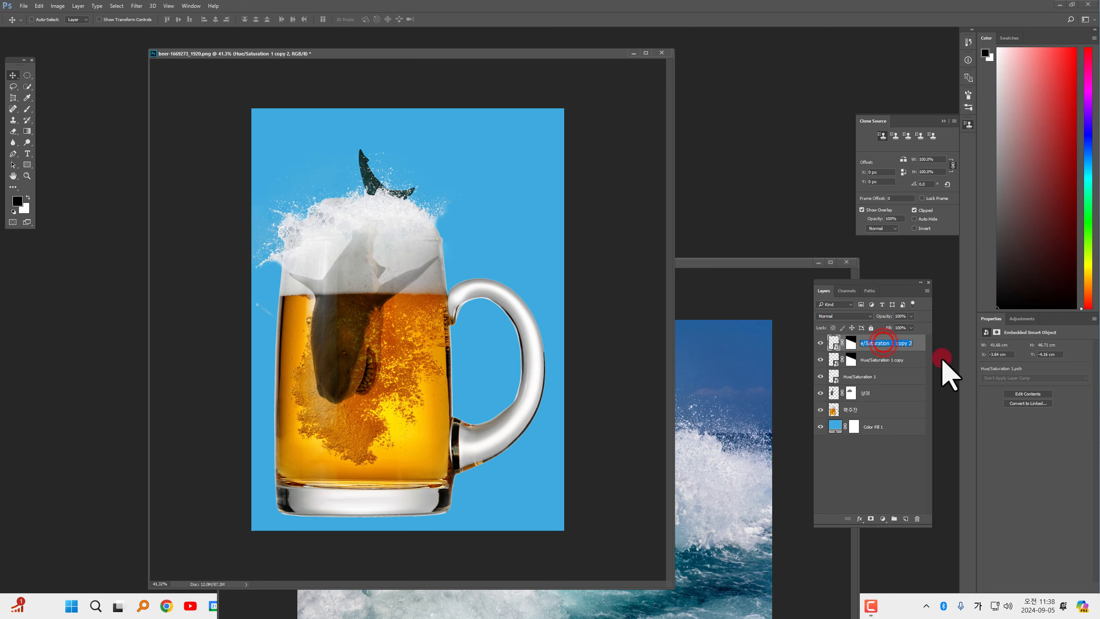
pyautogui.write('우츠')
pyautogui.write(' 포말')
pyautogui.press('Return')
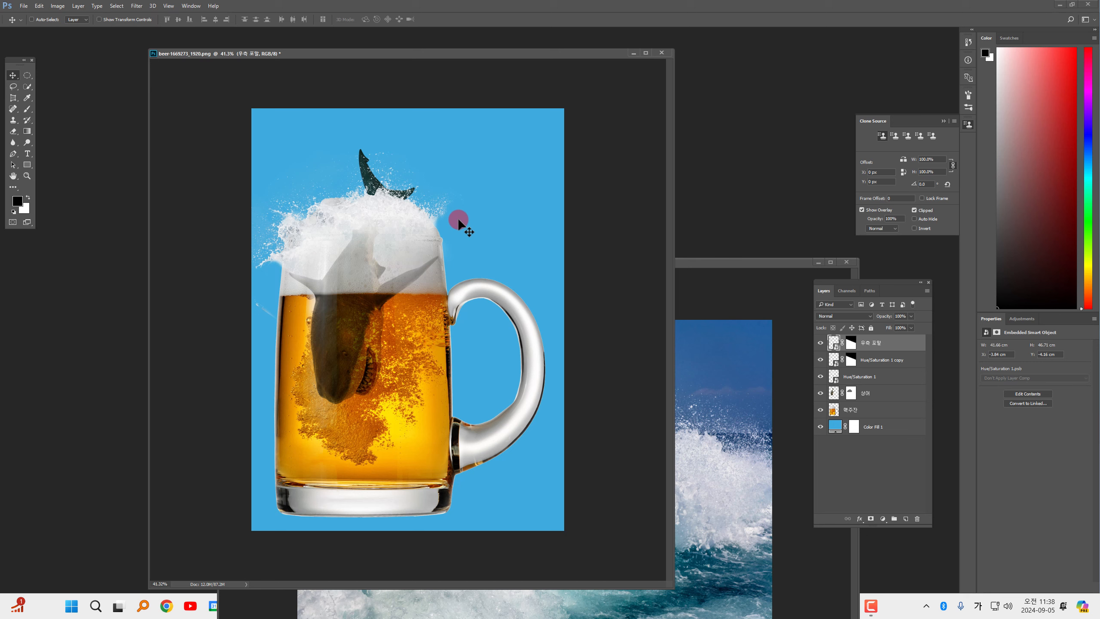
# - Move and rotate the 우측 포말 layer so its splash spills over the mug's rim on the handle side
pyautogui.moveTo(287, 237); pyautogui.dragTo(451, 223)
pyautogui.hotkey('ctrl', 't')
pyautogui.moveTo(604, 257); pyautogui.dragTo(358, 238)
pyautogui.moveTo(474, 208); pyautogui.dragTo(509, 306)
pyautogui.moveTo(659, 270); pyautogui.dragTo(646, 344)
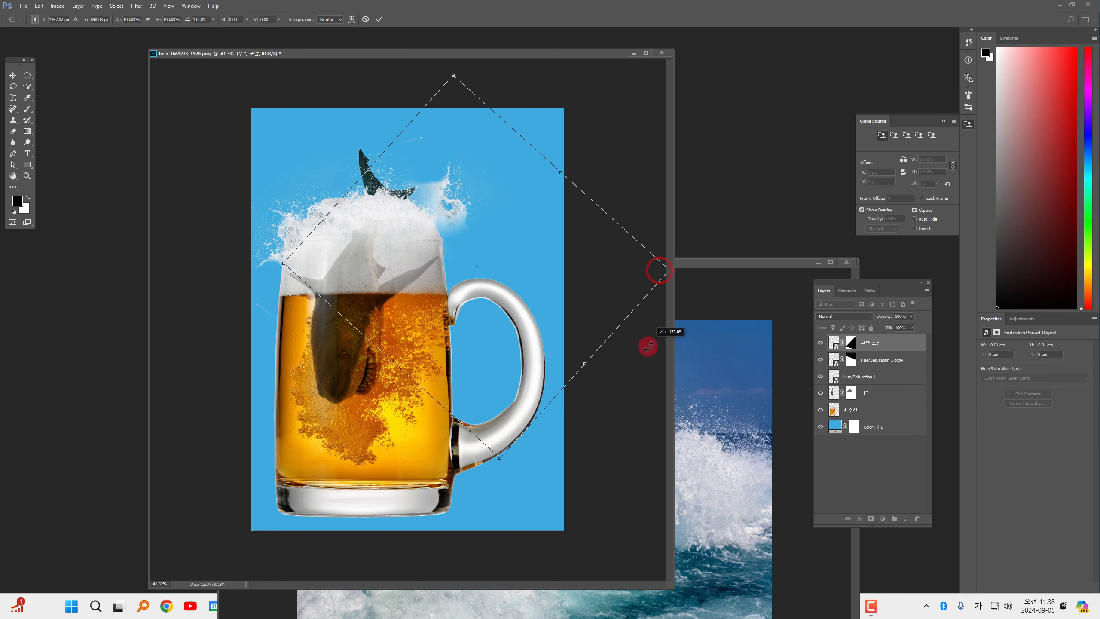
pyautogui.moveTo(523, 223); pyautogui.dragTo(489, 250)
pyautogui.moveTo(657, 274); pyautogui.dragTo(637, 214)
pyautogui.moveTo(568, 278)
pyautogui.mouseDown()
pyautogui.moveTo(590, 263)
pyautogui.moveTo(545, 280)
pyautogui.moveTo(566, 281)
pyautogui.moveTo(546, 280)
pyautogui.moveTo(558, 293)
pyautogui.mouseUp()
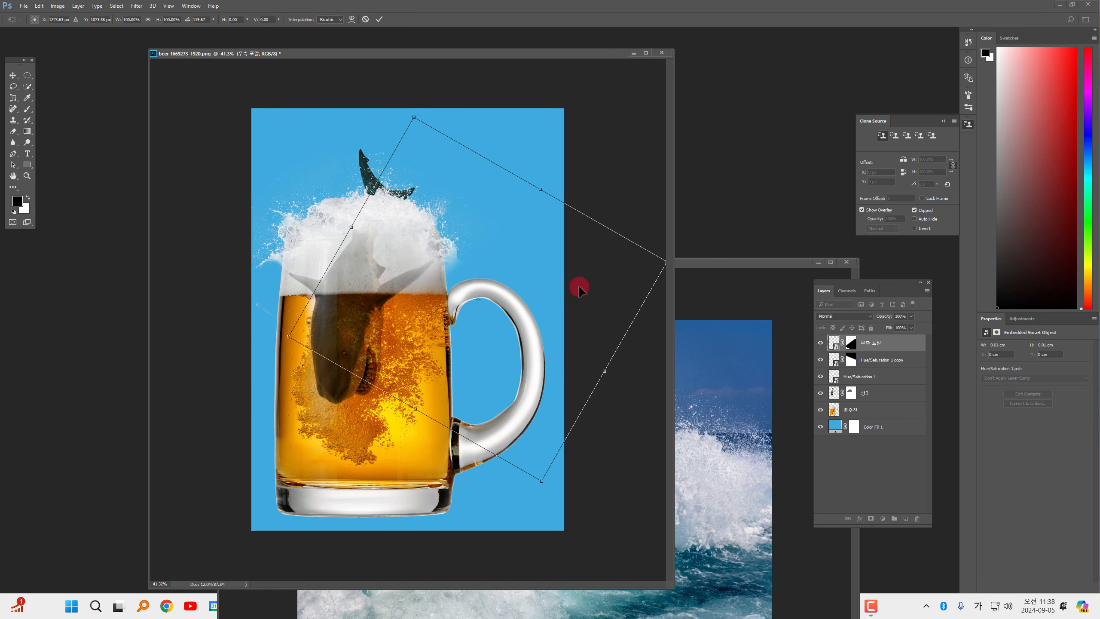
pyautogui.moveTo(636, 220); pyautogui.dragTo(641, 223)
pyautogui.moveTo(568, 269)
pyautogui.mouseDown()
pyautogui.moveTo(567, 286)
pyautogui.moveTo(556, 272)
pyautogui.mouseUp()
pyautogui.moveTo(627, 226); pyautogui.dragTo(649, 290)
pyautogui.moveTo(554, 274); pyautogui.dragTo(523, 286)
pyautogui.click(378, 18)
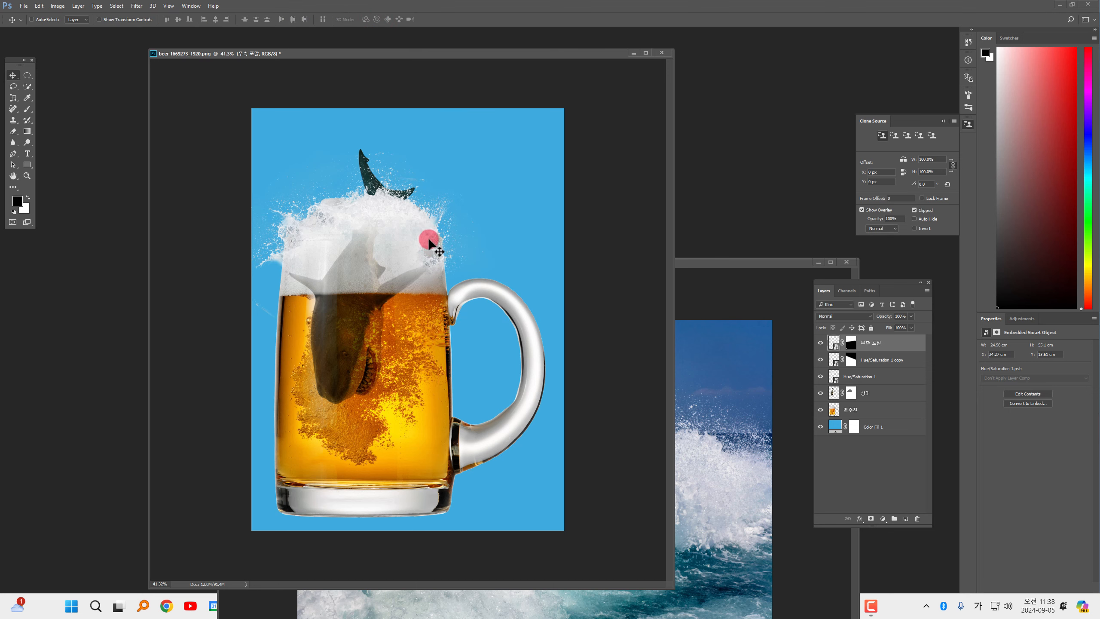
# - Paint black on the 우측 포말 mask to hide the splash over the foam between the shark and the handle-side rim
pyautogui.click(851, 344)
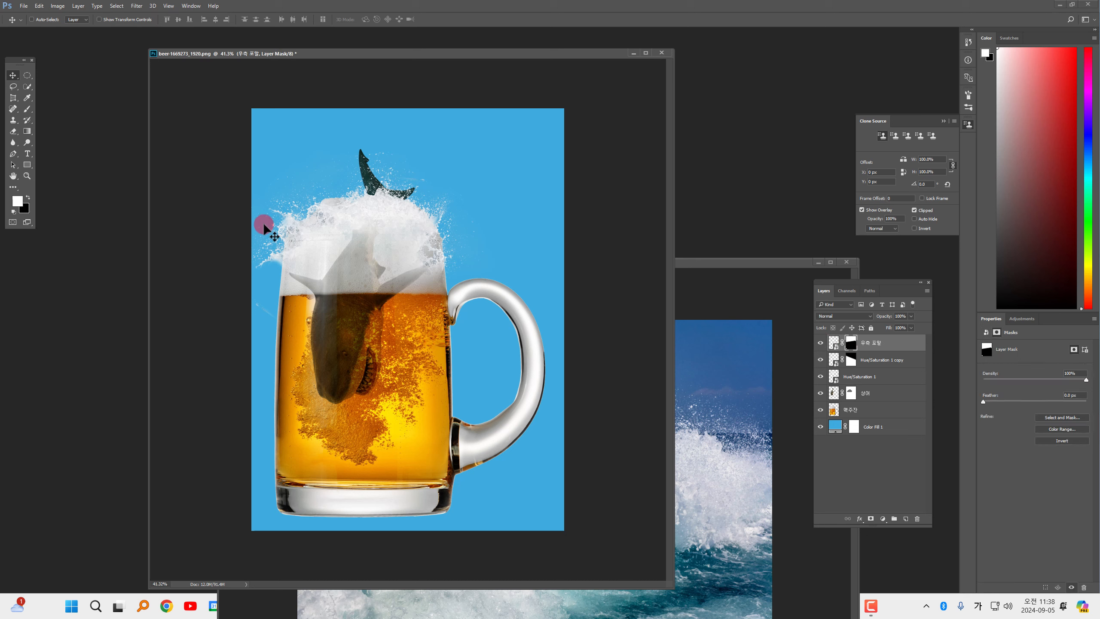
pyautogui.click(26, 108)
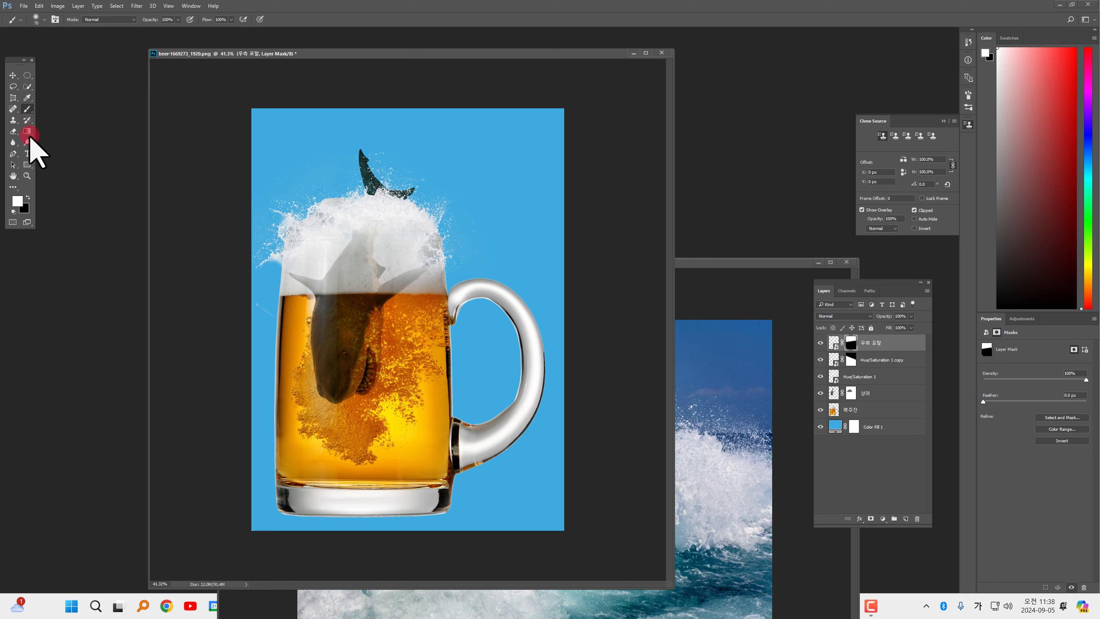
pyautogui.click(28, 198)
pyautogui.moveTo(427, 262); pyautogui.dragTo(417, 259)
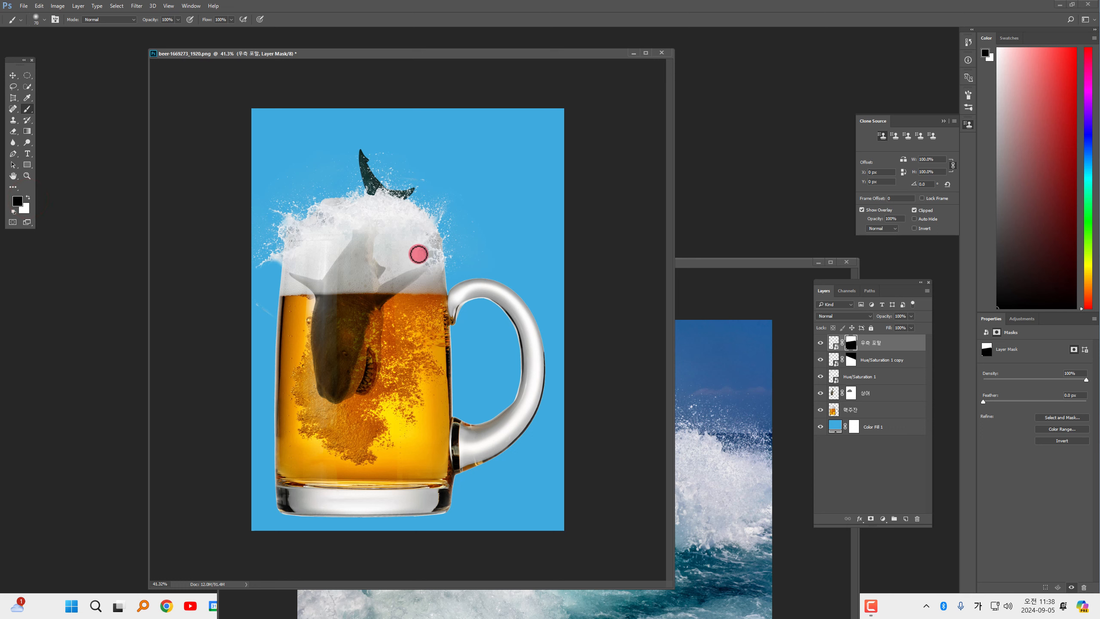
pyautogui.moveTo(408, 258)
pyautogui.mouseDown()
pyautogui.moveTo(338, 241)
pyautogui.moveTo(382, 264)
pyautogui.mouseUp()
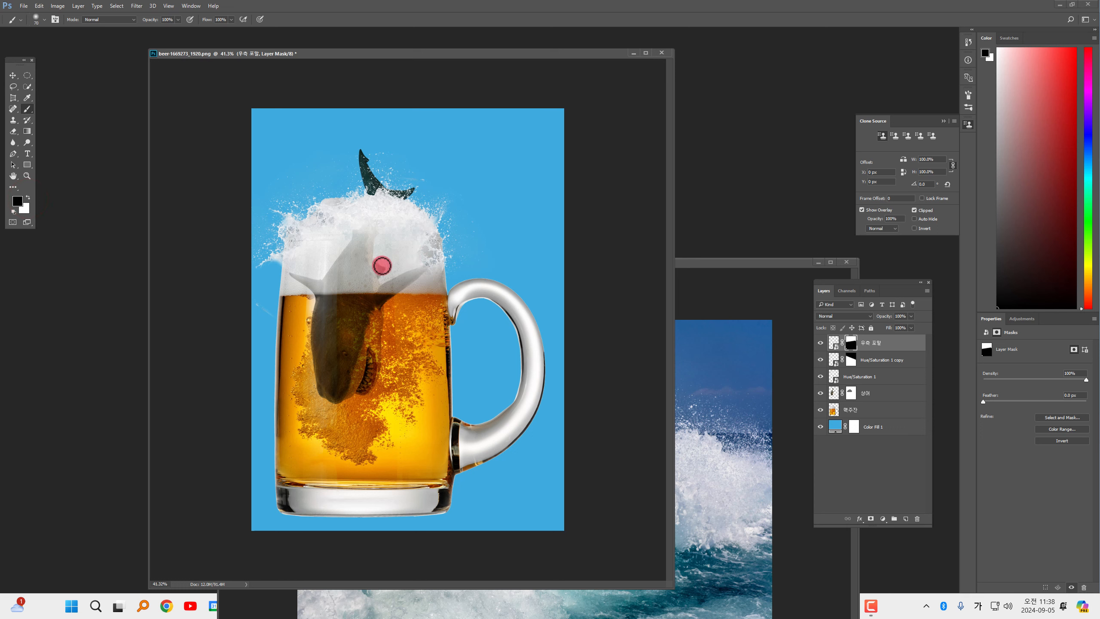
# - Enlarge the brush and paint out the lower edge of the 우측 포말 splash along the shark's fin towards the handle
pyautogui.press(']')
pyautogui.press(']')
pyautogui.press(']')
pyautogui.press(']')
pyautogui.press(']')
pyautogui.press(']')
pyautogui.press(']')
pyautogui.press(']')
pyautogui.moveTo(381, 294)
pyautogui.mouseDown()
pyautogui.moveTo(294, 283)
pyautogui.moveTo(414, 292)
pyautogui.moveTo(406, 285)
pyautogui.moveTo(420, 263)
pyautogui.moveTo(431, 269)
pyautogui.moveTo(424, 256)
pyautogui.moveTo(413, 289)
pyautogui.moveTo(449, 271)
pyautogui.mouseUp()
pyautogui.press('[')
pyautogui.press('[')
pyautogui.press('[')
pyautogui.scroll(-3, 452, 273)
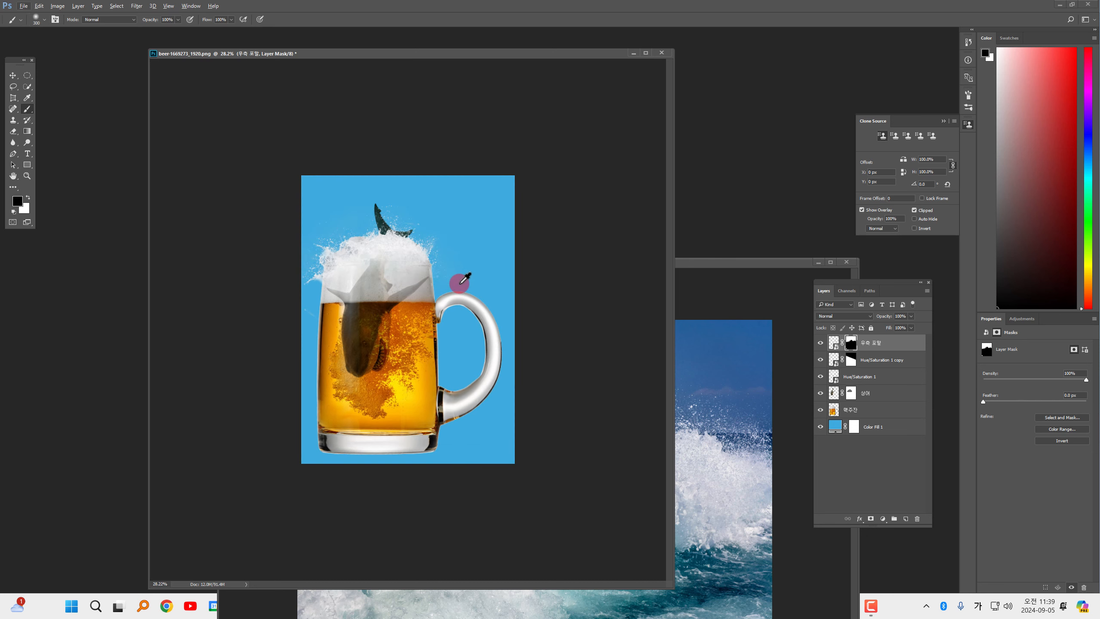
pyautogui.scroll(3, 461, 281)
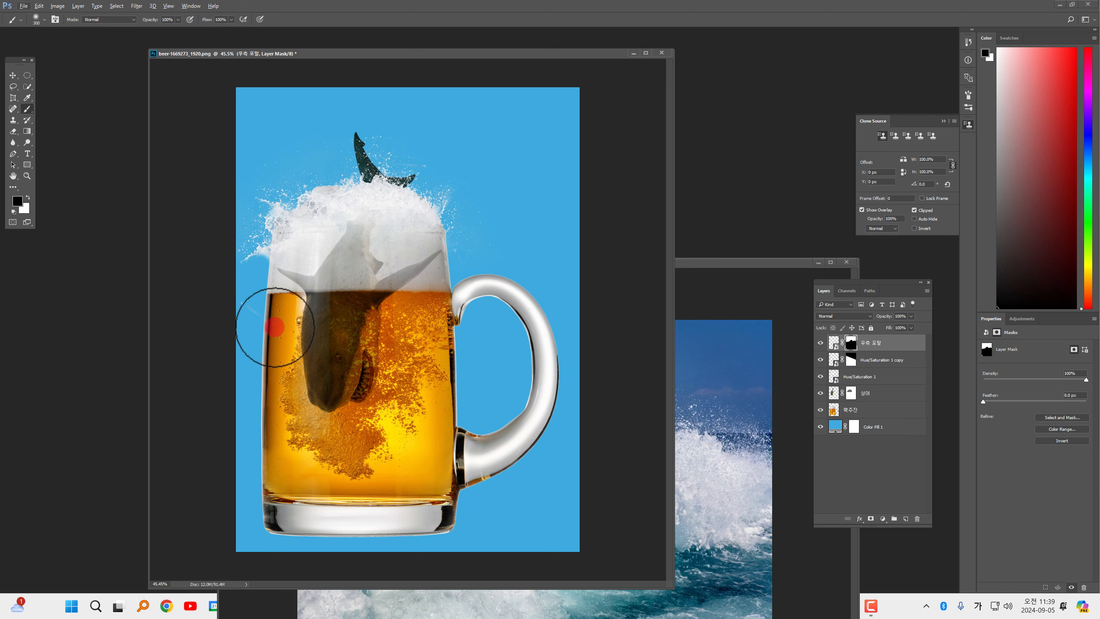
# - Activate the layer mask of the Hue/Saturation 1 copy splash layer
pyautogui.click(836, 361)
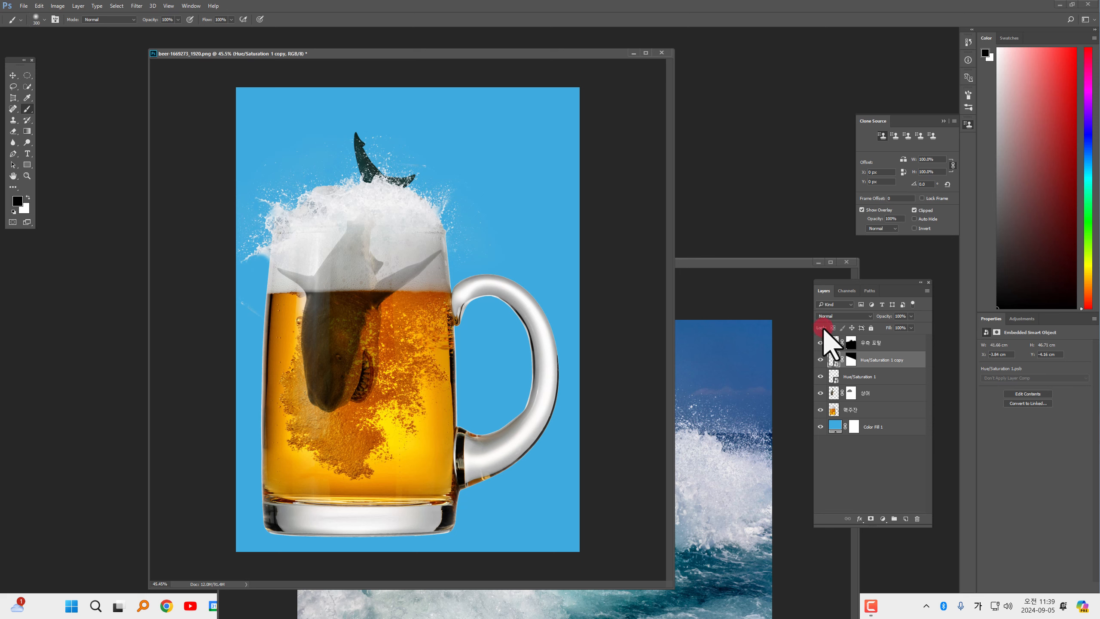
pyautogui.click(849, 360)
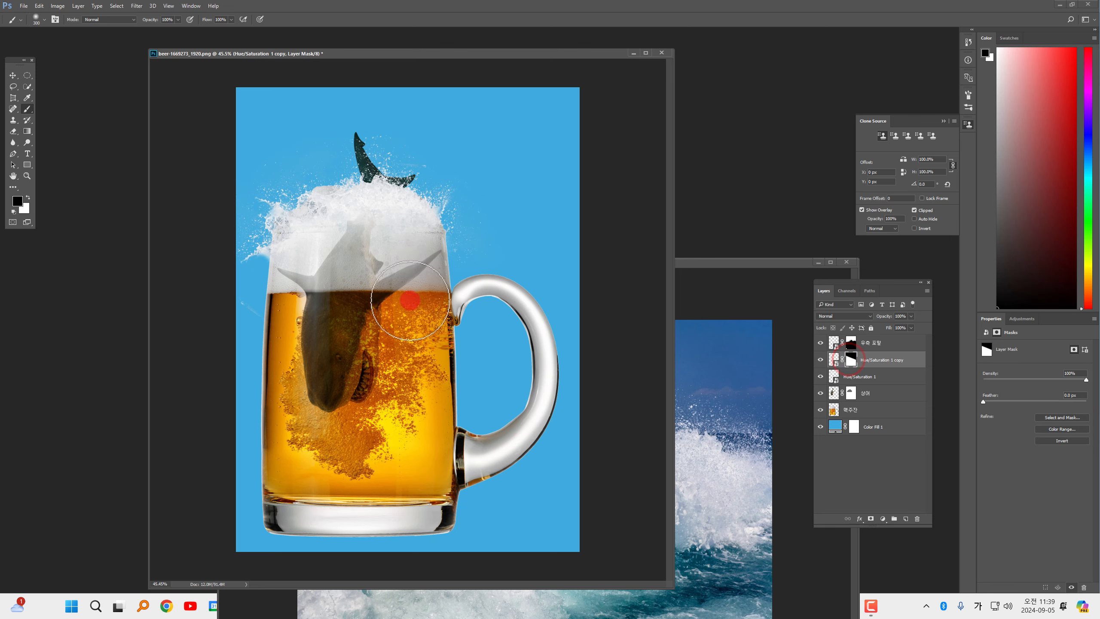
pyautogui.scroll(-3, 529, 301)
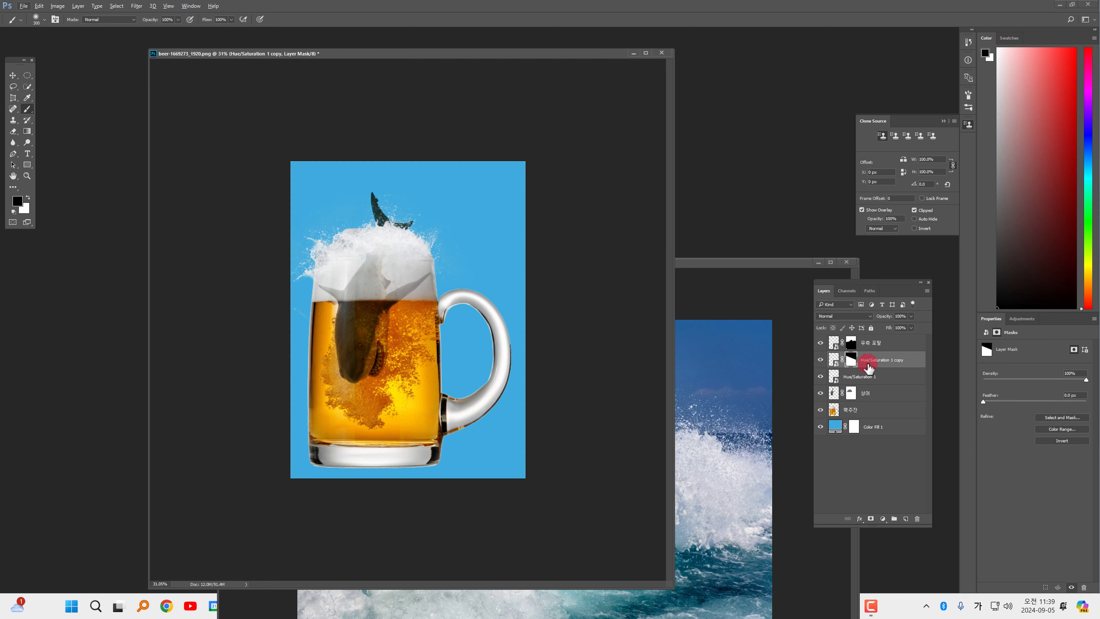
# - Select all layers from 우측 포말 down to 맥주잔 and shift them together towards the handle side
pyautogui.click(882, 343)
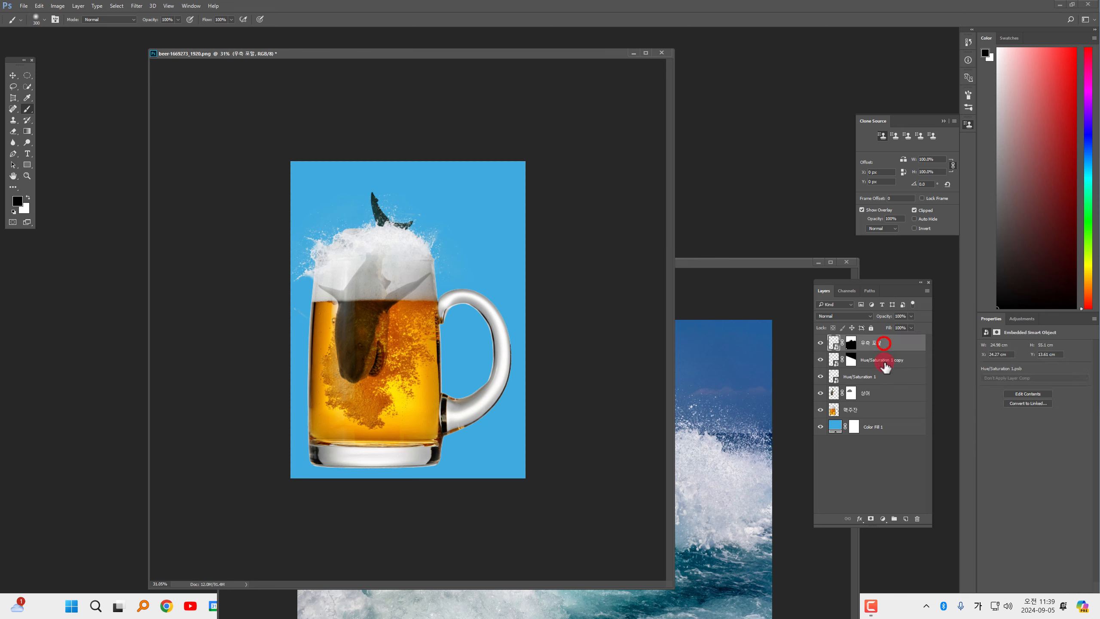
pyautogui.keyDown('shift'); pyautogui.click(879, 412); pyautogui.keyUp('shift')
pyautogui.click(12, 76)
pyautogui.moveTo(391, 315); pyautogui.dragTo(414, 315)
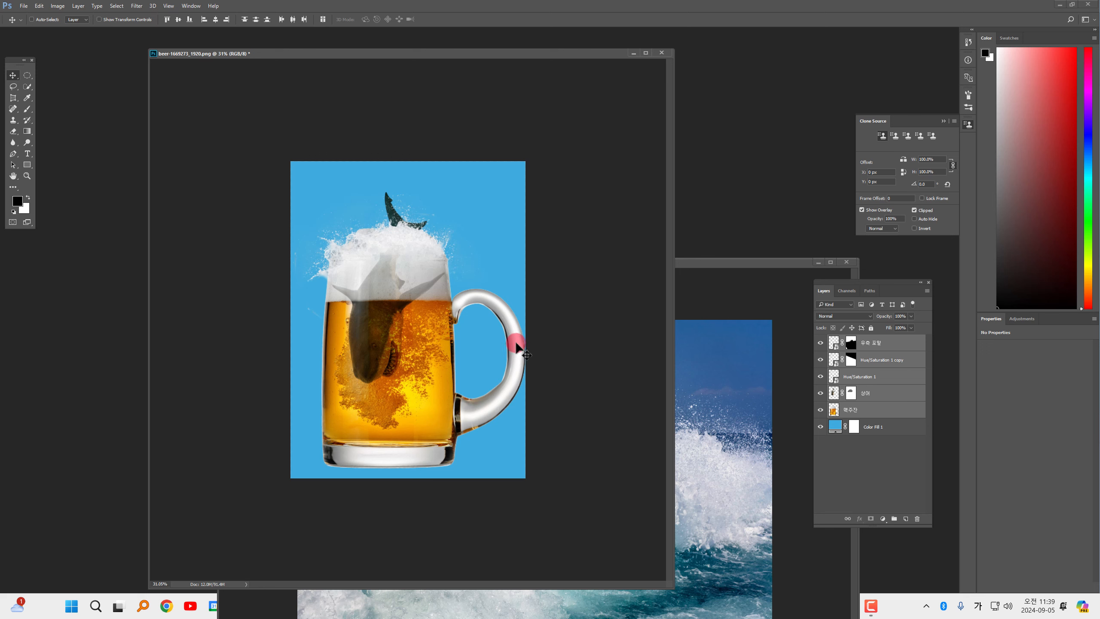
# - Extend the canvas slightly on both sides of the mug with the Crop tool
pyautogui.click(13, 98)
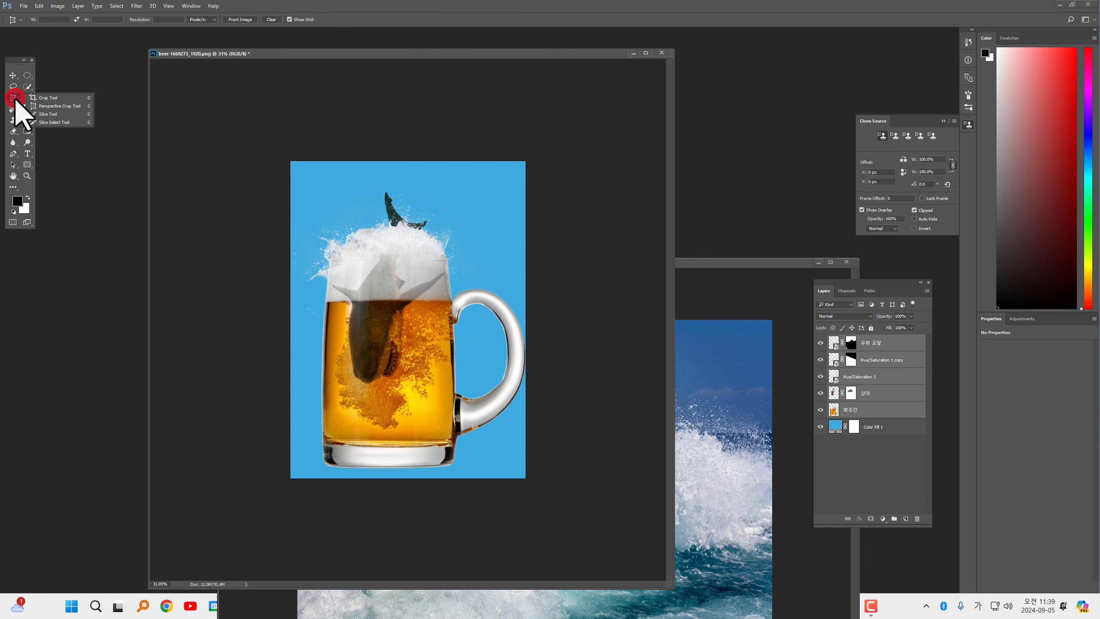
pyautogui.click(36, 100)
pyautogui.moveTo(528, 321); pyautogui.dragTo(537, 319)
pyautogui.click(435, 20)
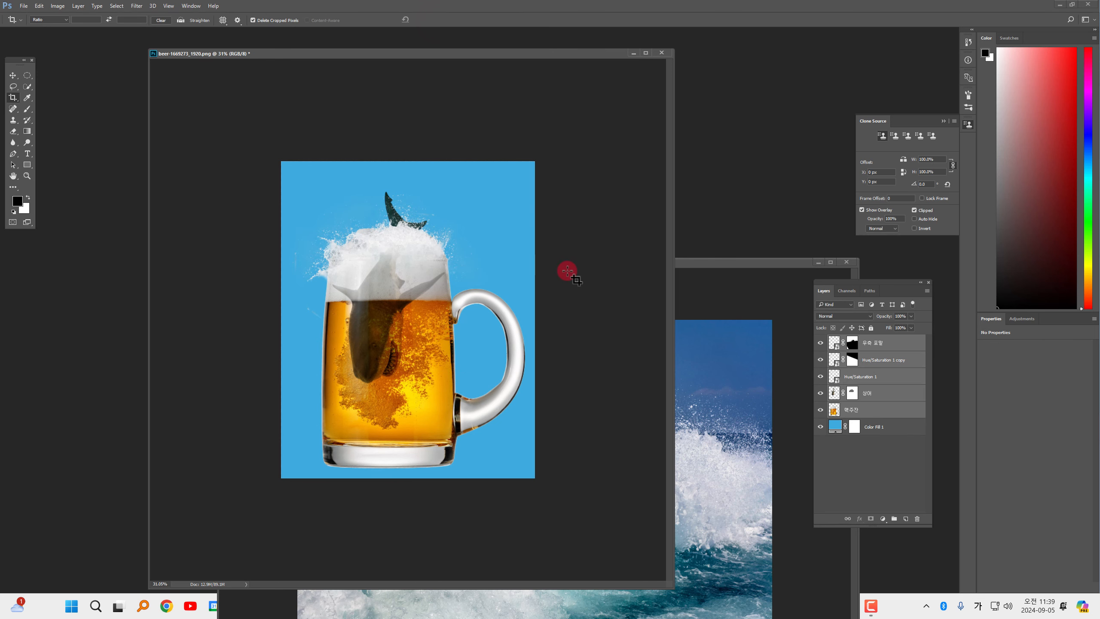